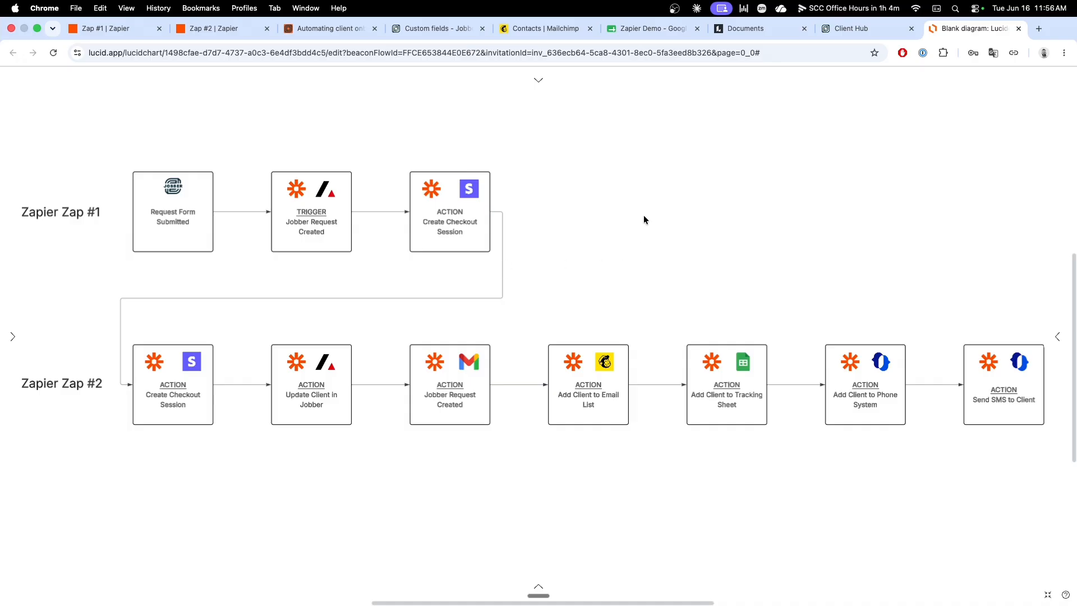
# Step: Read the Jobber community post on automating client onboarding, highlighting the request form and the credit card on file through Stripe
pyautogui.click(336, 29)
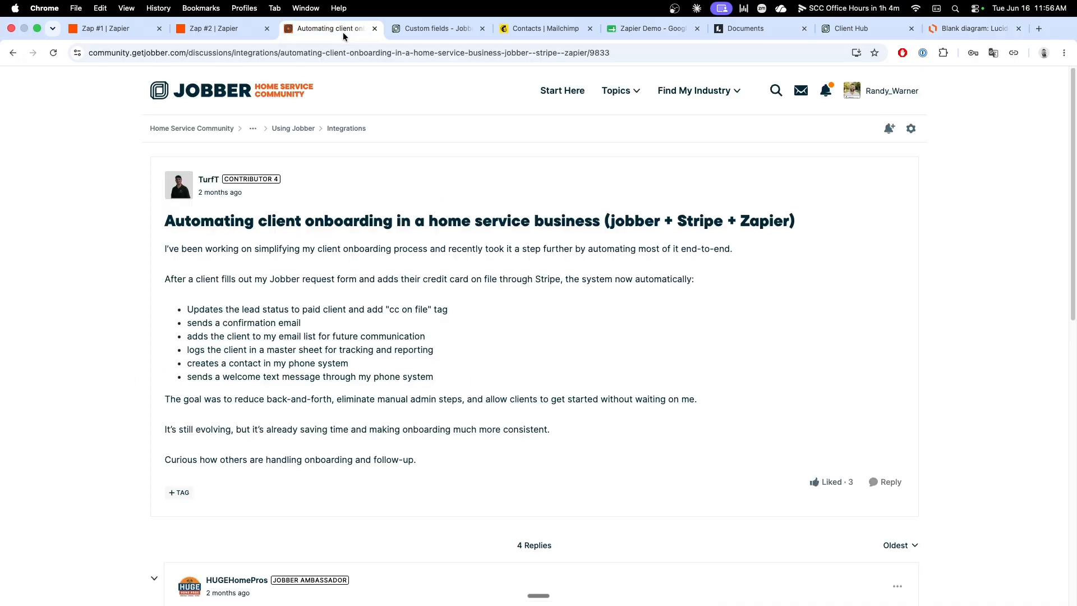
pyautogui.scroll(-1, 340, 258)
pyautogui.scroll(-1, 339, 258)
pyautogui.scroll(1, 340, 258)
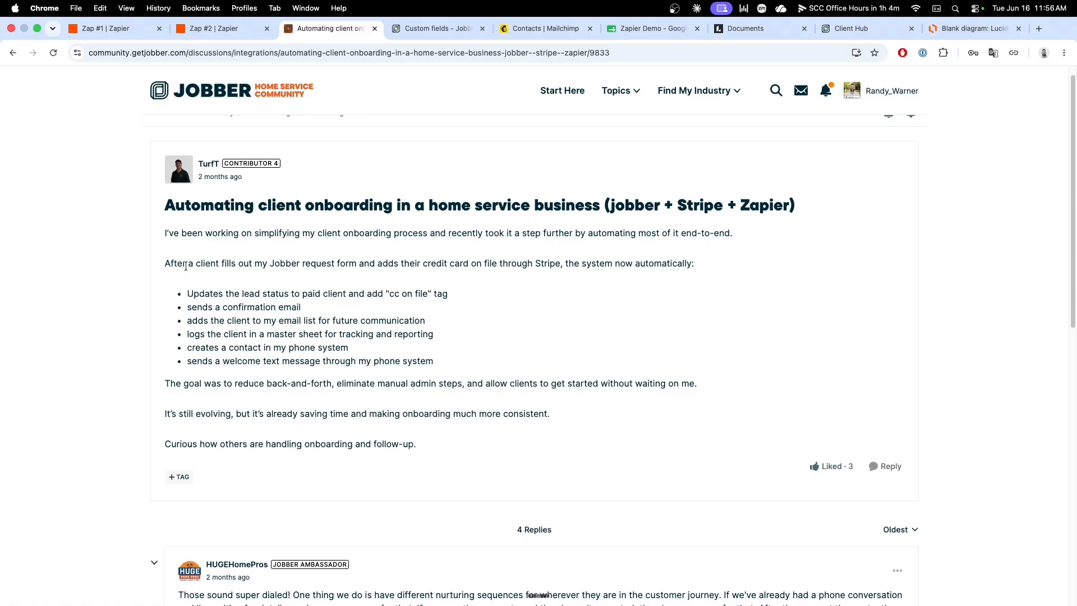
pyautogui.moveTo(270, 264); pyautogui.dragTo(357, 264)
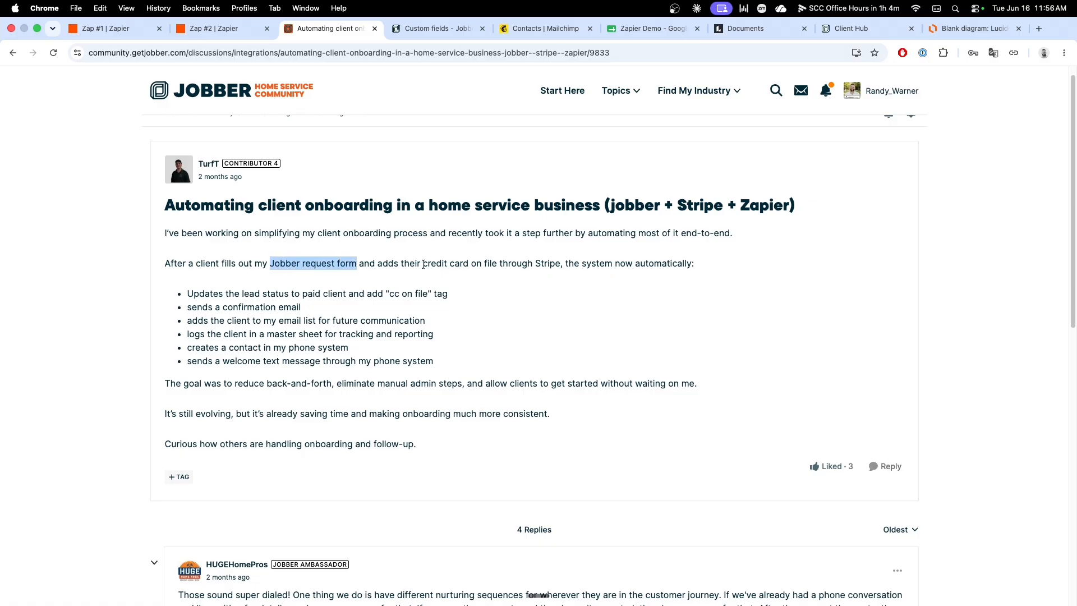
pyautogui.moveTo(423, 264); pyautogui.dragTo(558, 267)
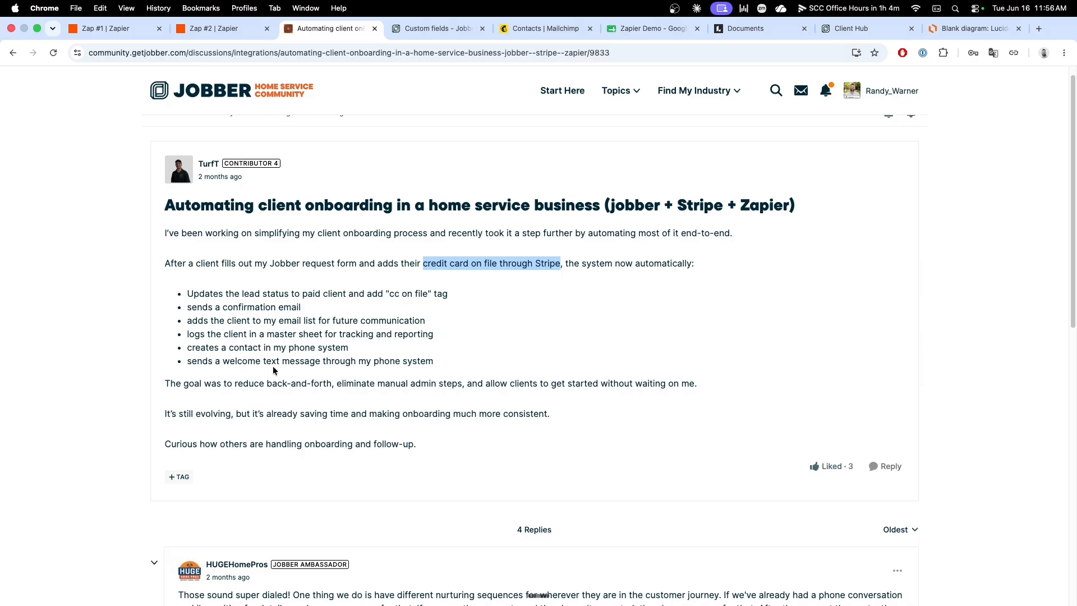
# Step: In the Lucidchart diagram, detach the connector from Zap #1's Create Checkout Session block and place a copy of the Gmail block beside it
pyautogui.click(949, 30)
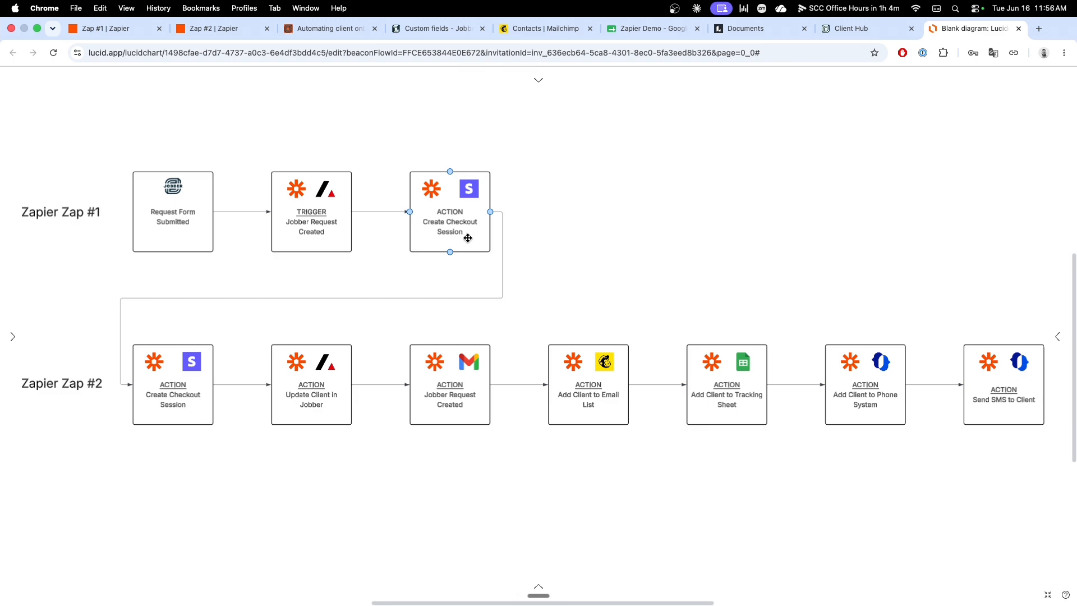
pyautogui.click(502, 252)
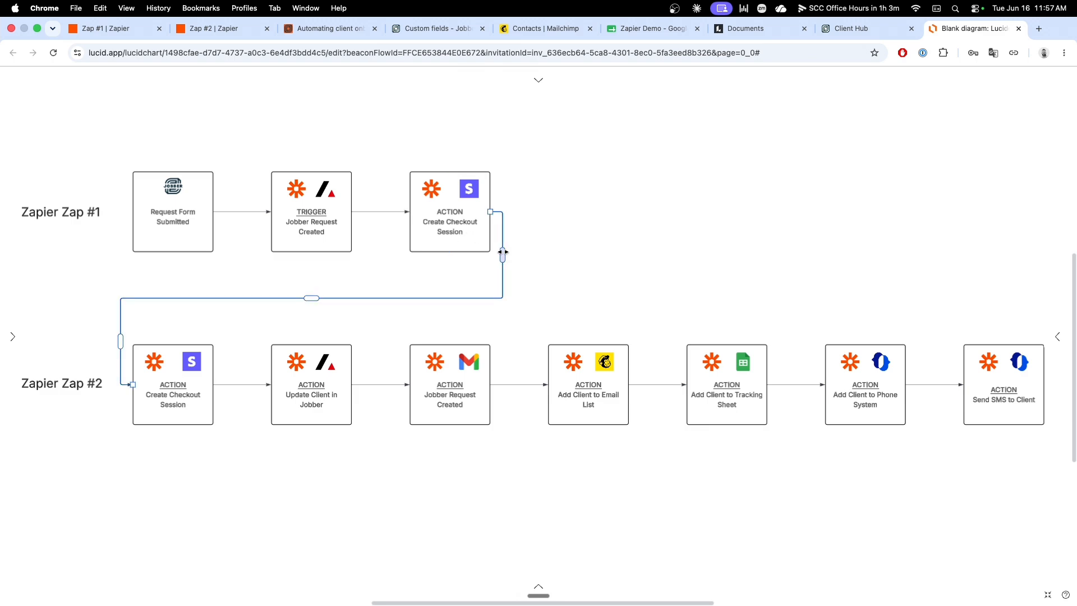
pyautogui.moveTo(492, 212); pyautogui.dragTo(657, 298)
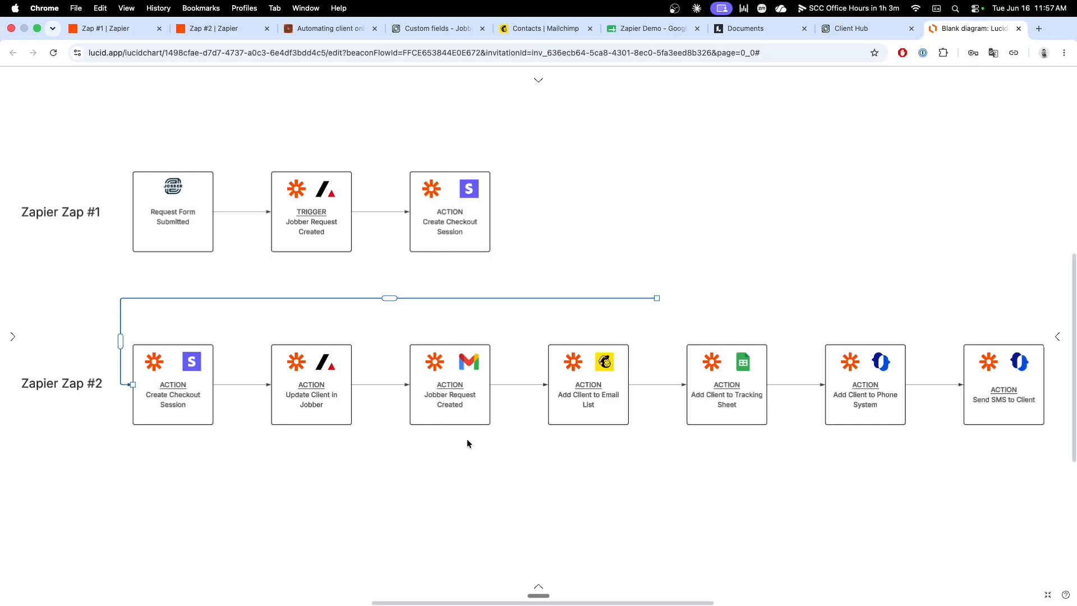
pyautogui.moveTo(471, 444); pyautogui.dragTo(430, 337)
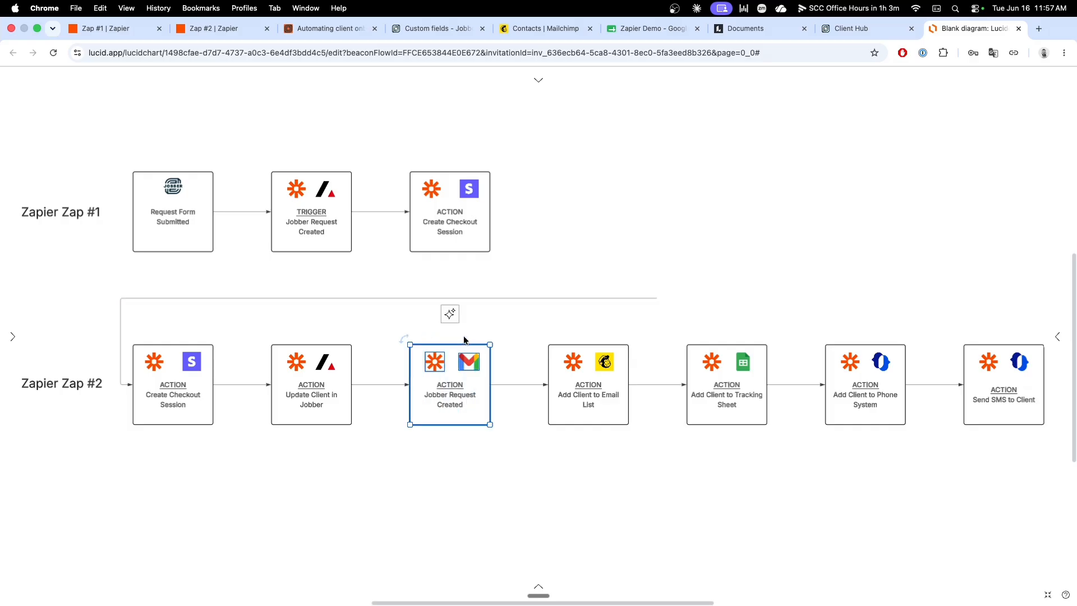
pyautogui.moveTo(453, 388); pyautogui.dragTo(582, 229)
# Step: Connect the copied Gmail block to Zap #2's first block and link Create Checkout Session to it
pyautogui.click(635, 298)
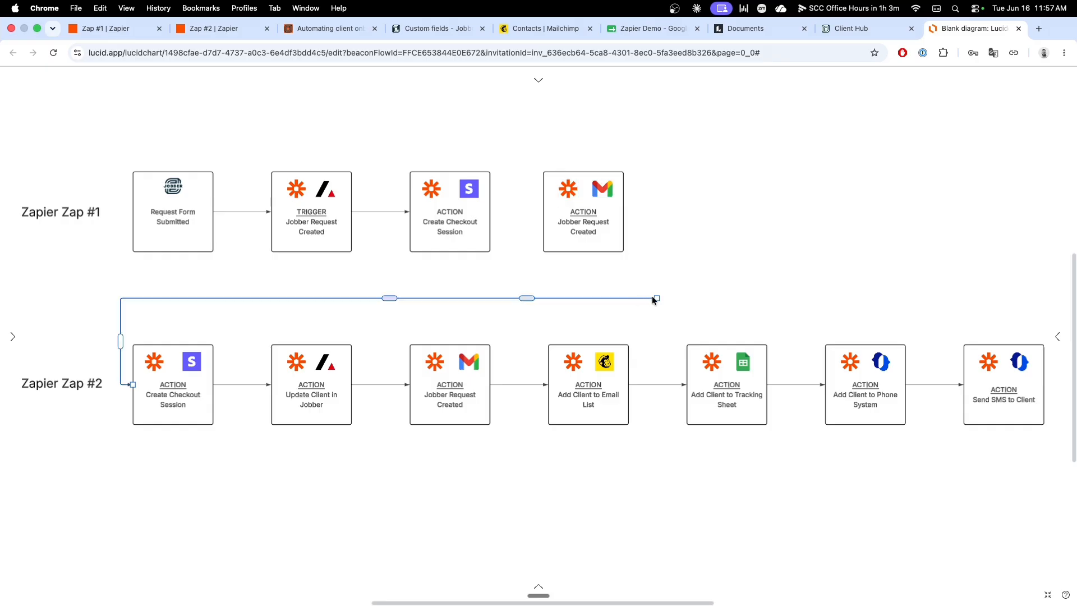
pyautogui.moveTo(655, 298); pyautogui.dragTo(624, 211)
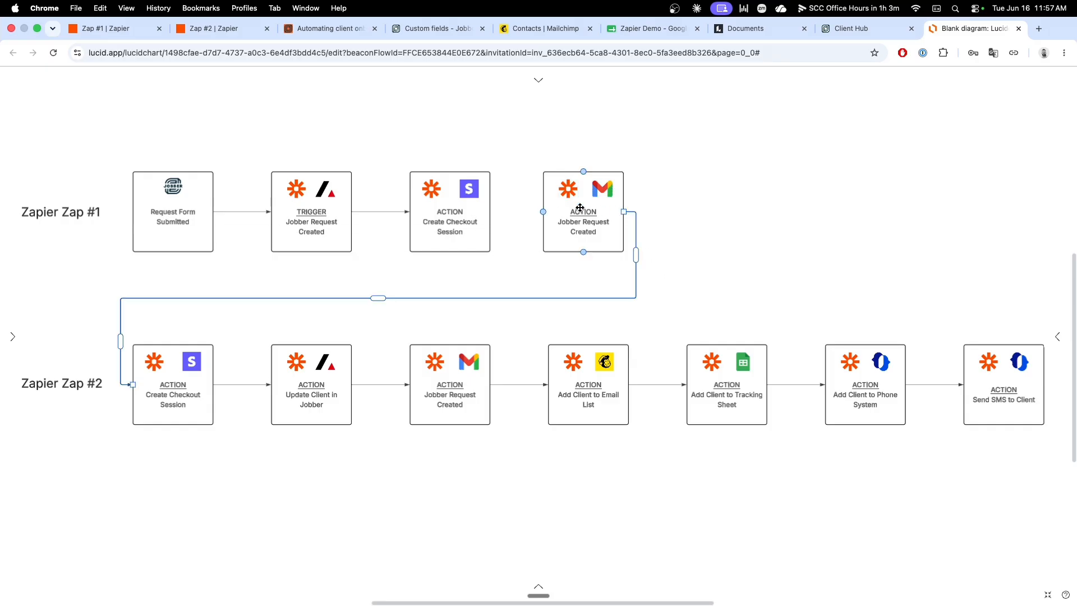
pyautogui.moveTo(490, 211)
pyautogui.mouseDown()
pyautogui.moveTo(542, 212)
pyautogui.moveTo(598, 232)
pyautogui.mouseUp()
# Step: Relabel the Gmail action block in the Zap #1 row as "Send Email with Checkout Link"
pyautogui.doubleClick(583, 227)
pyautogui.click(569, 228)
pyautogui.write('Send Email with')
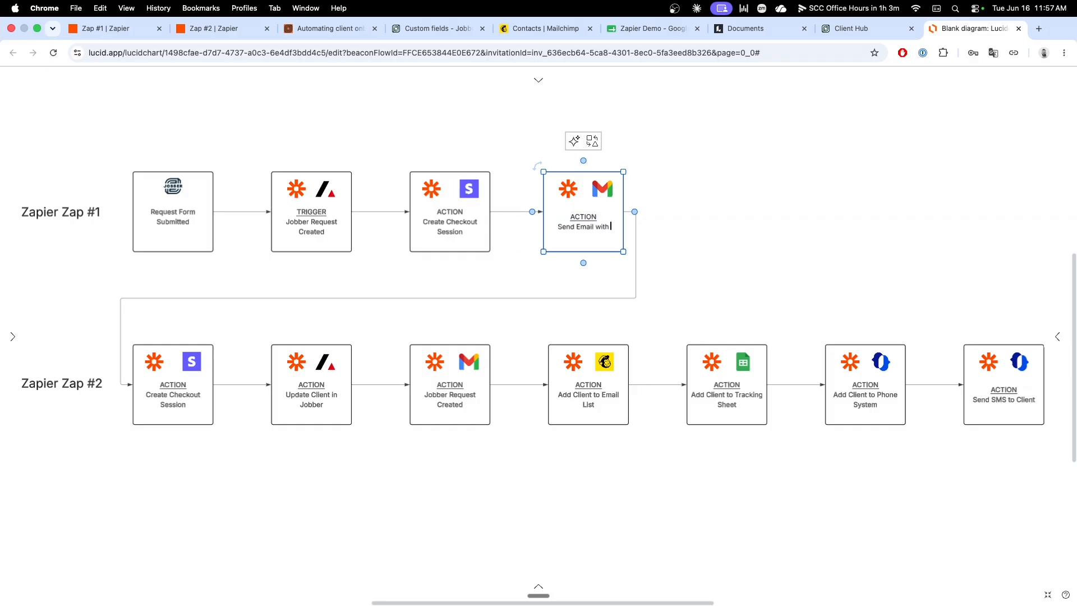
pyautogui.write(' Checkout Link')
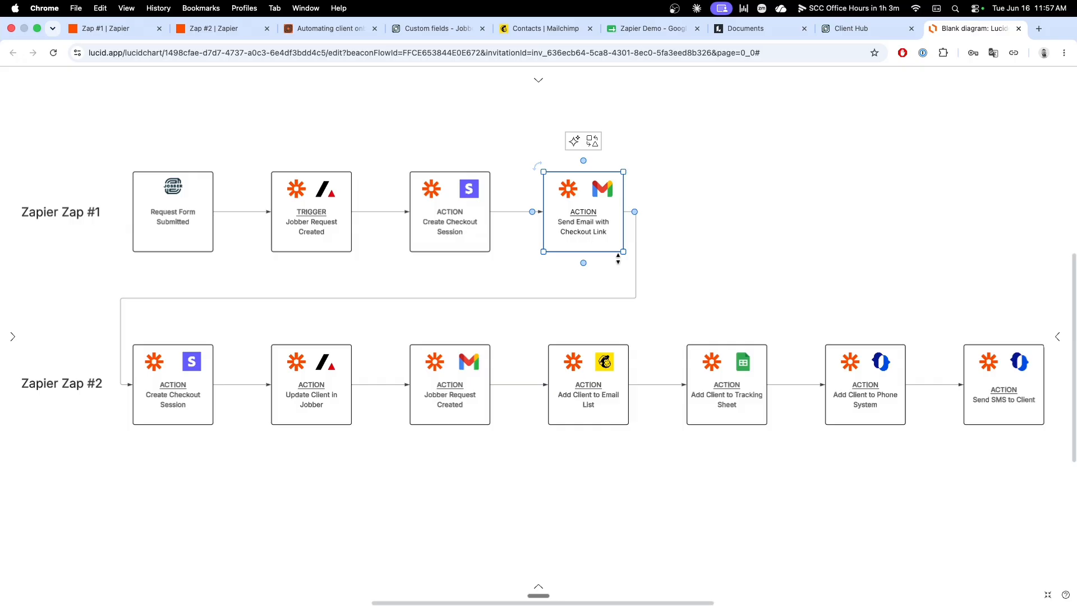
pyautogui.click(692, 271)
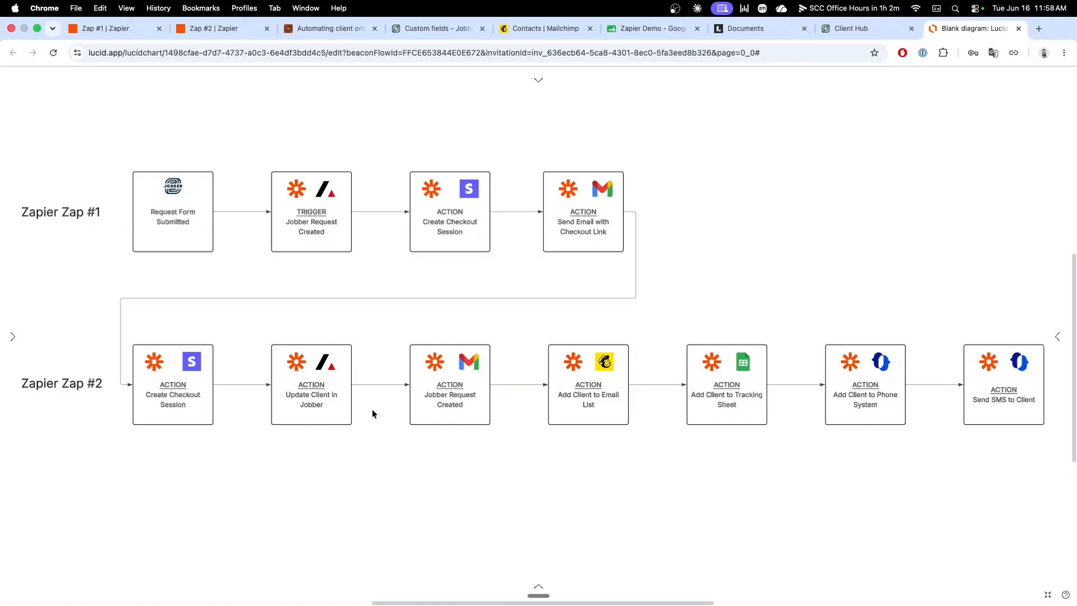
# Step: Relabel the Gmail action block in the Zap #2 row as "Send Email to Client"
pyautogui.click(457, 404)
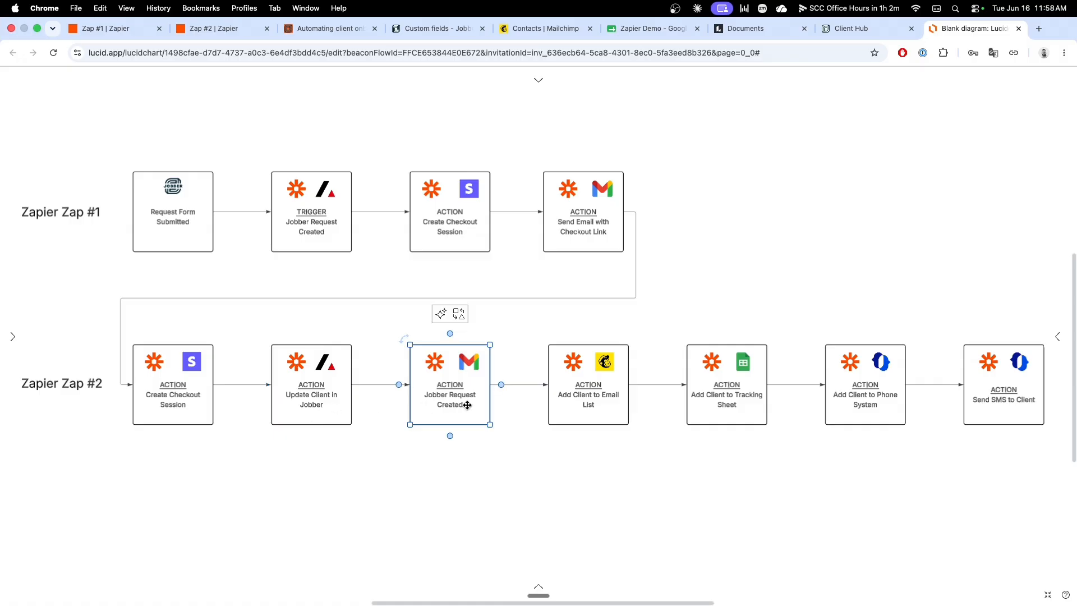
pyautogui.doubleClick(449, 399)
pyautogui.click(440, 396)
pyautogui.moveTo(424, 398); pyautogui.dragTo(478, 409)
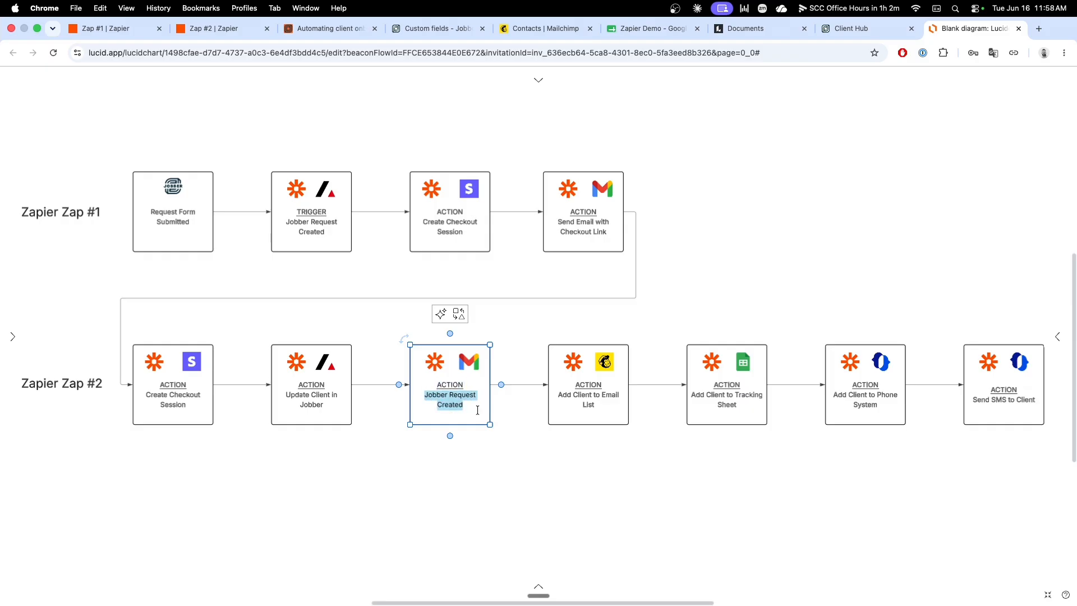
pyautogui.write('Send Emai')
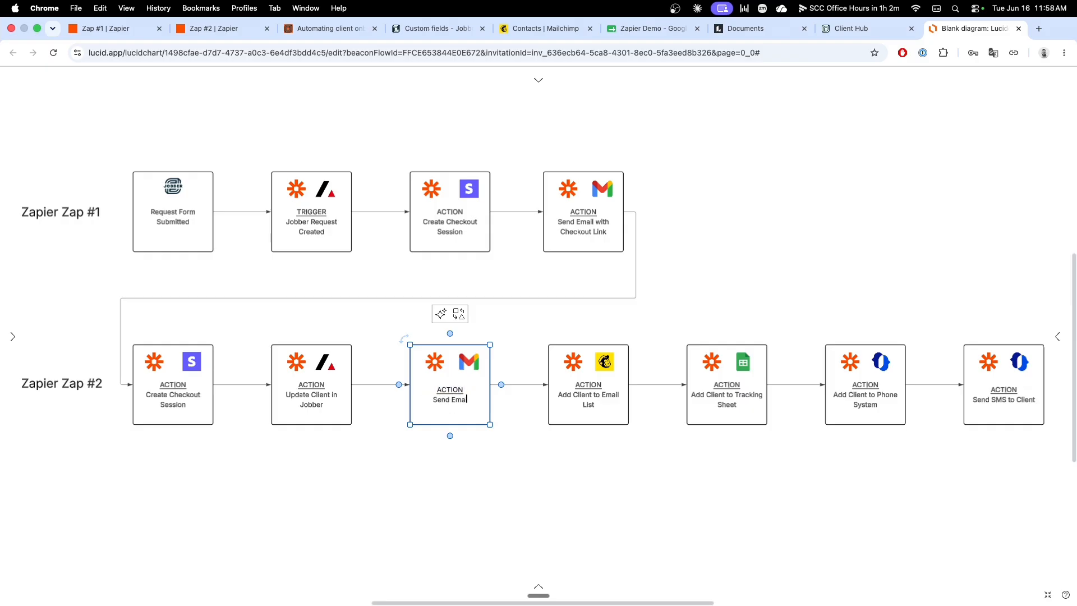
pyautogui.write('l to Client')
pyautogui.click(483, 435)
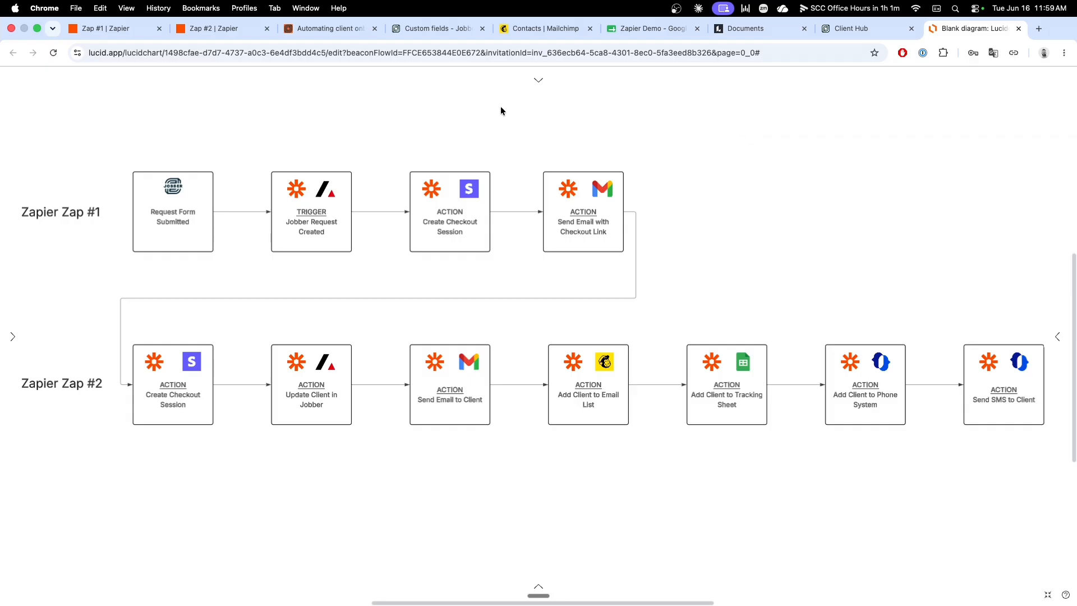
# Step: Look at the client custom fields in the Jobber settings and return to the Lucidchart diagram
pyautogui.click(445, 31)
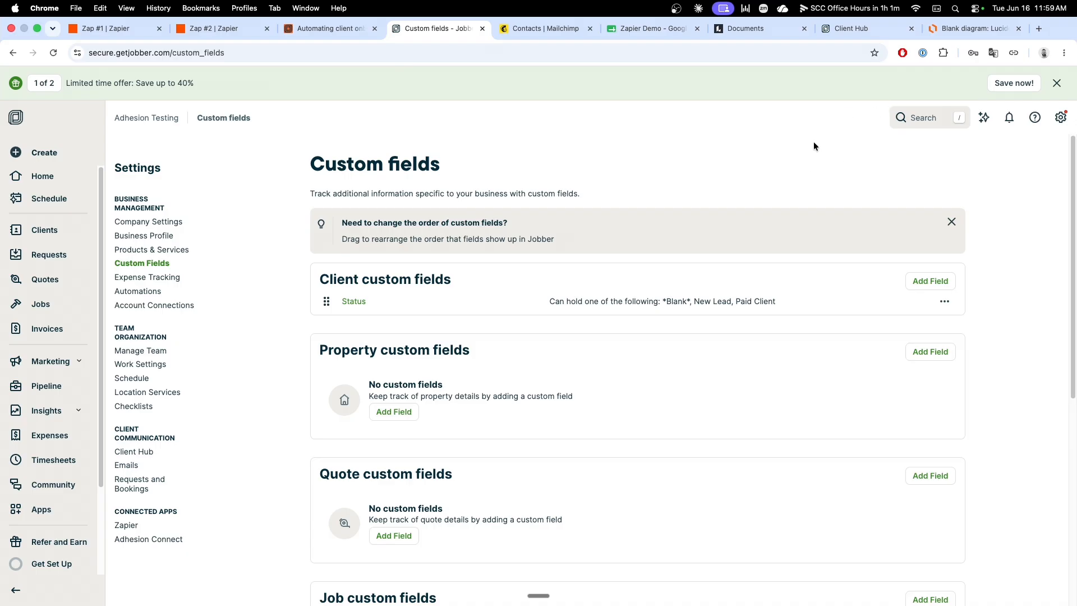
pyautogui.click(971, 29)
# Step: In Zapier's Zap #1, add a Gmail step with the Send Email event after Create Checkout Session and proceed to its configuration
pyautogui.press('super+1')
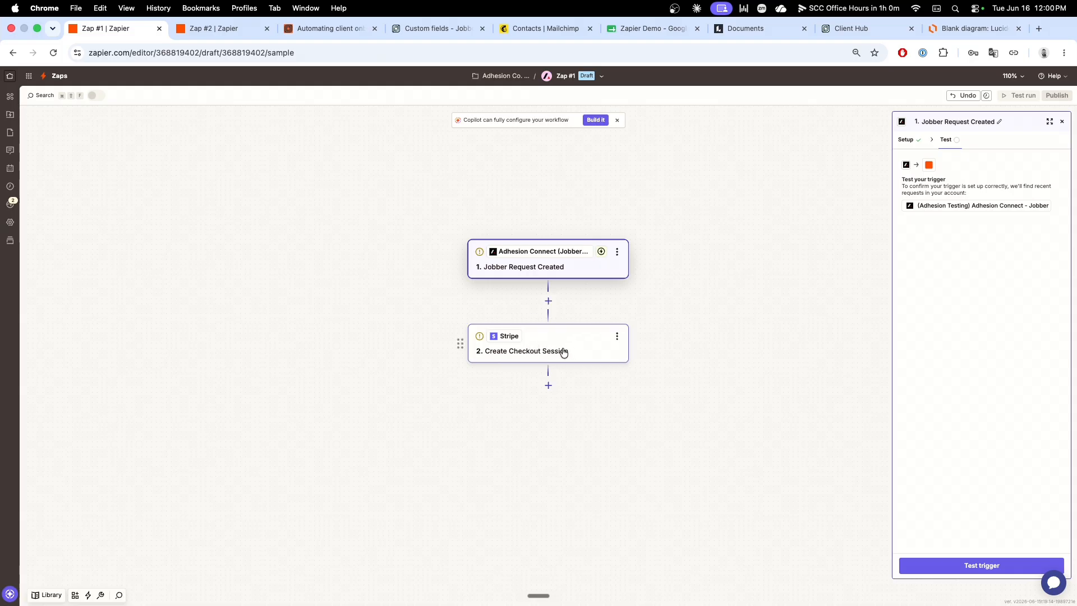
pyautogui.click(548, 385)
pyautogui.write('Gmail')
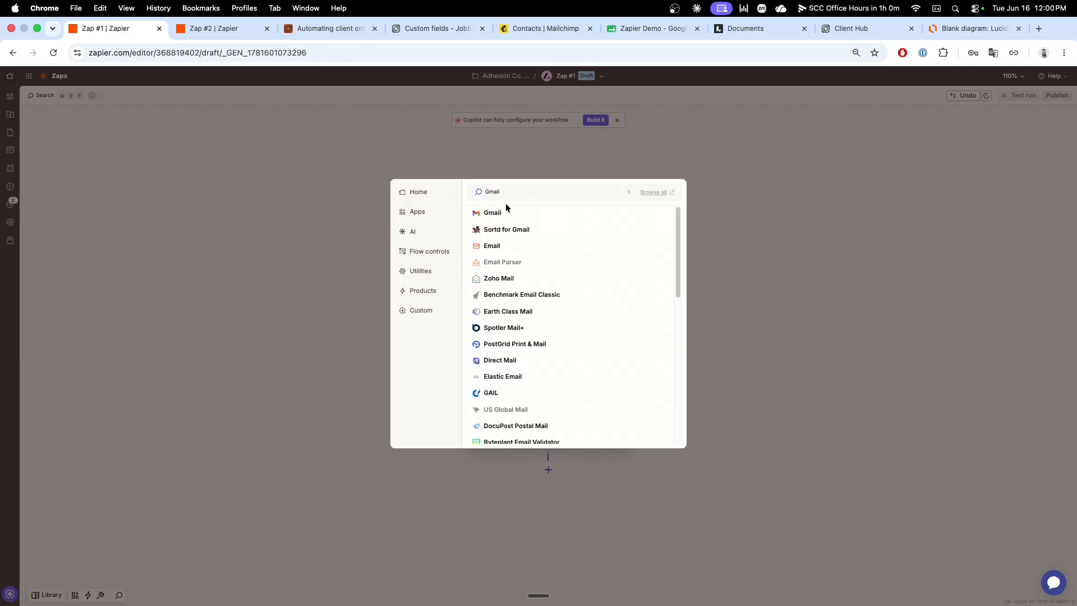
pyautogui.click(504, 214)
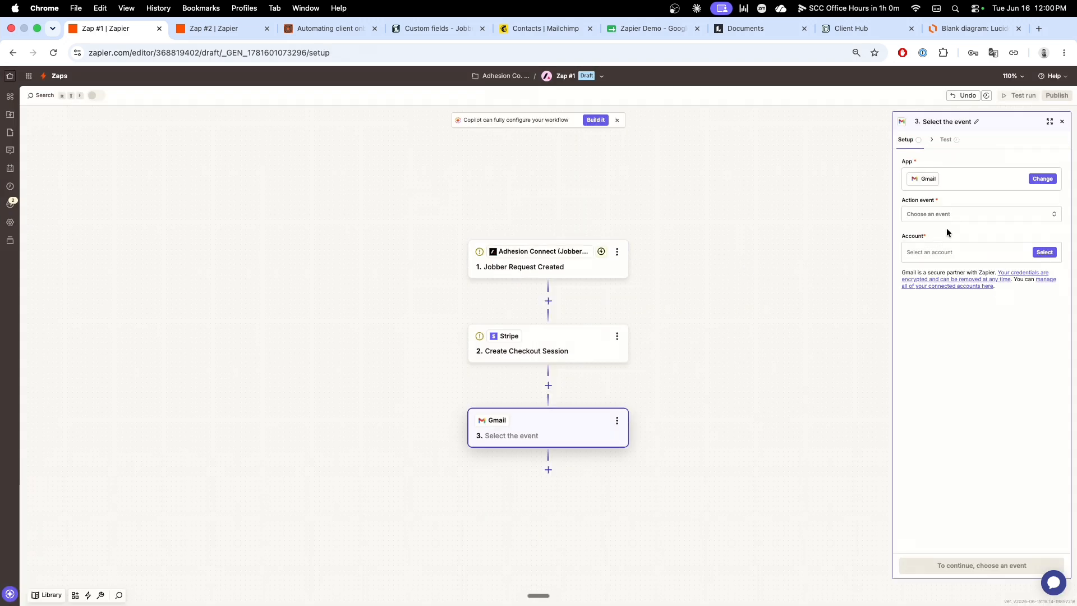
pyautogui.click(954, 218)
pyautogui.write('e')
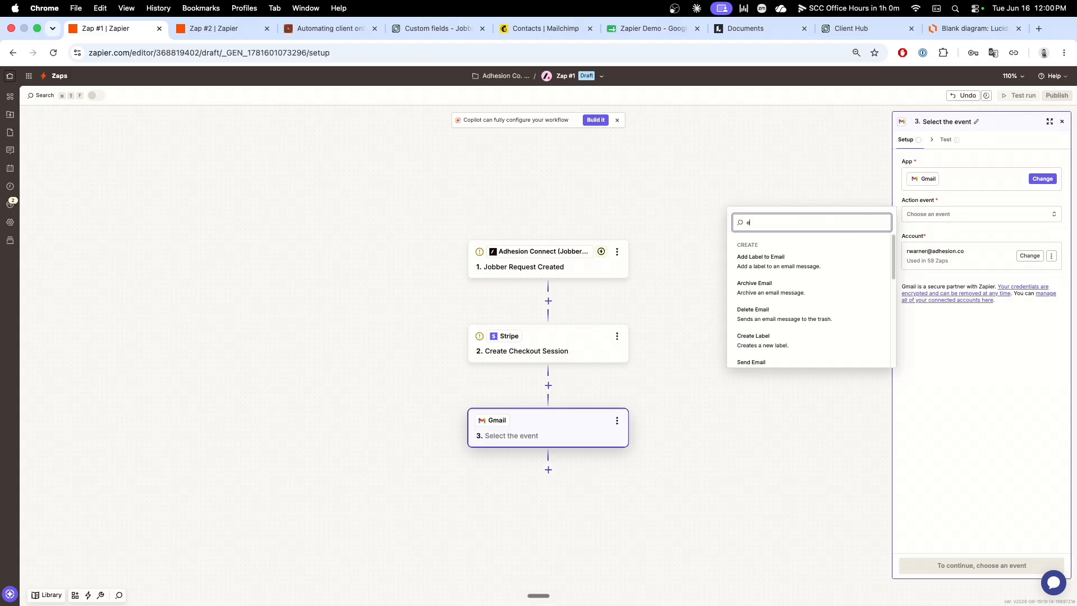
pyautogui.write('nd')
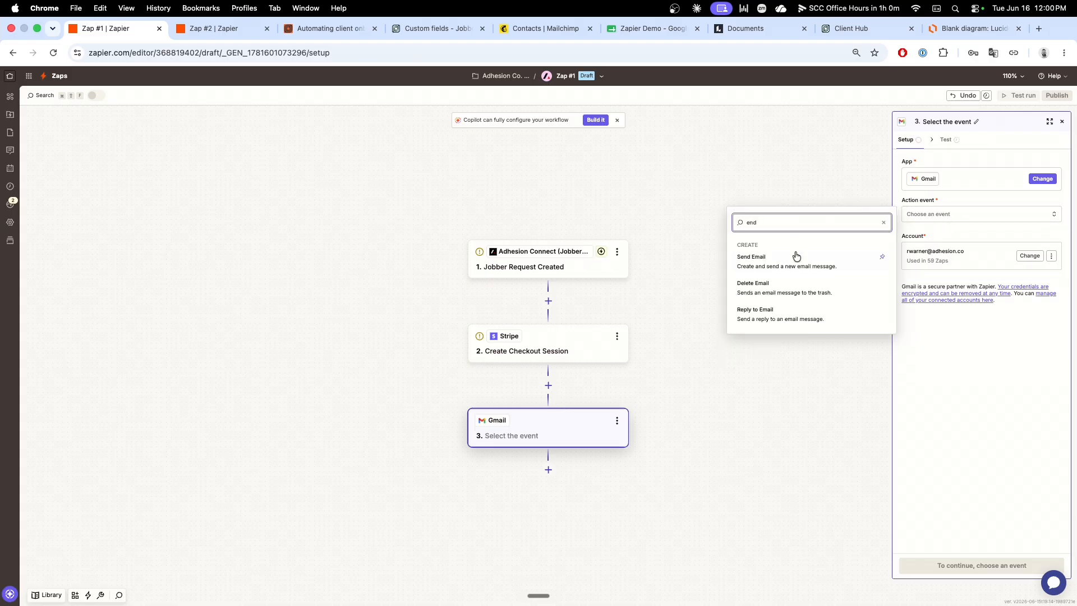
pyautogui.click(796, 256)
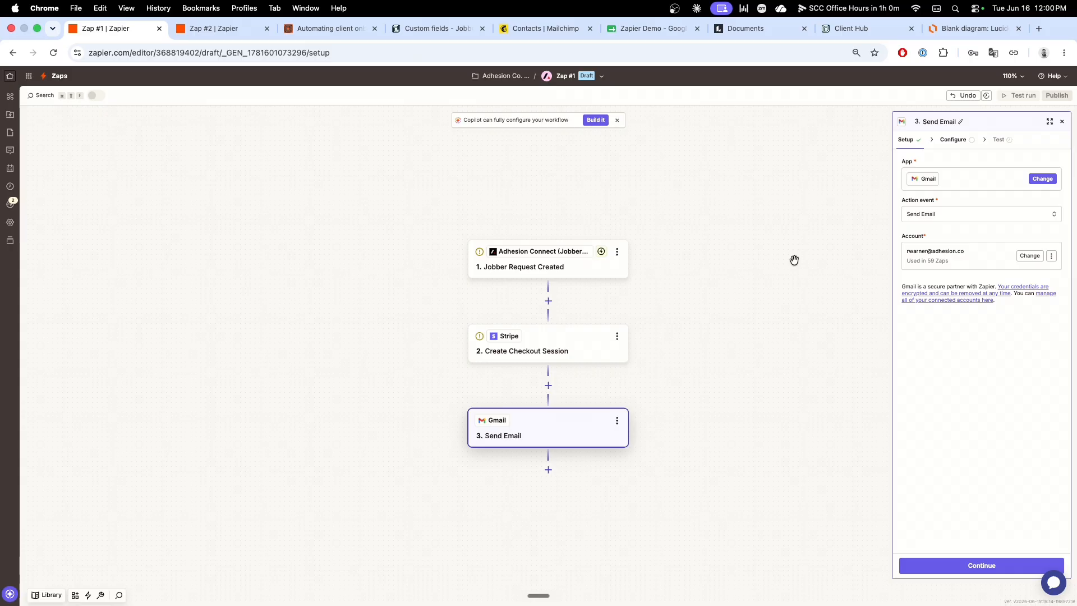
pyautogui.click(976, 565)
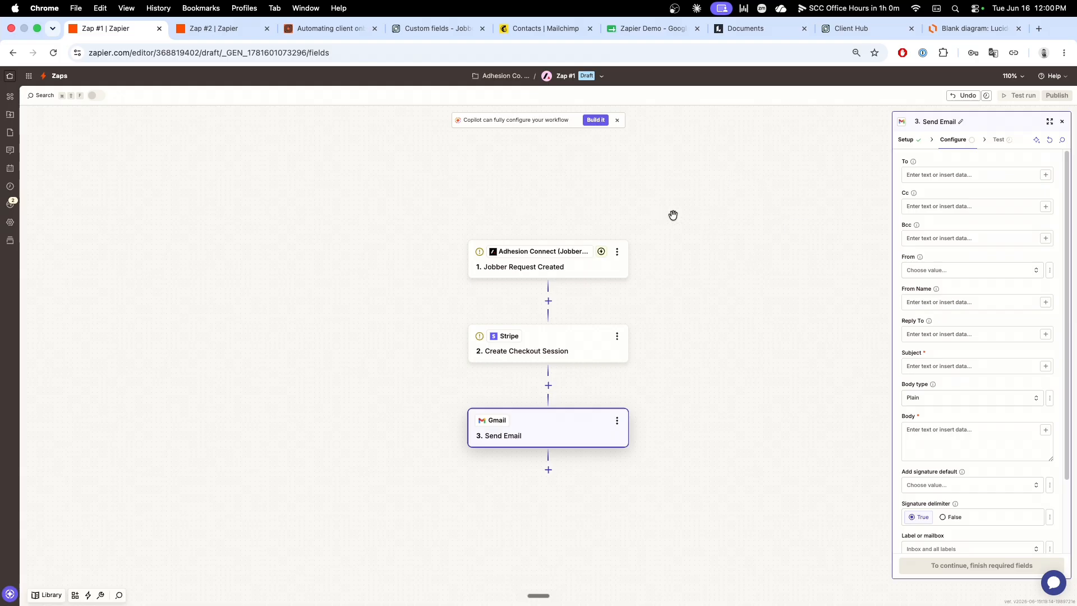
# Step: Submit the Client Hub request form with the service details "I need help." and check the request in Jobber's Requests list
pyautogui.click(848, 29)
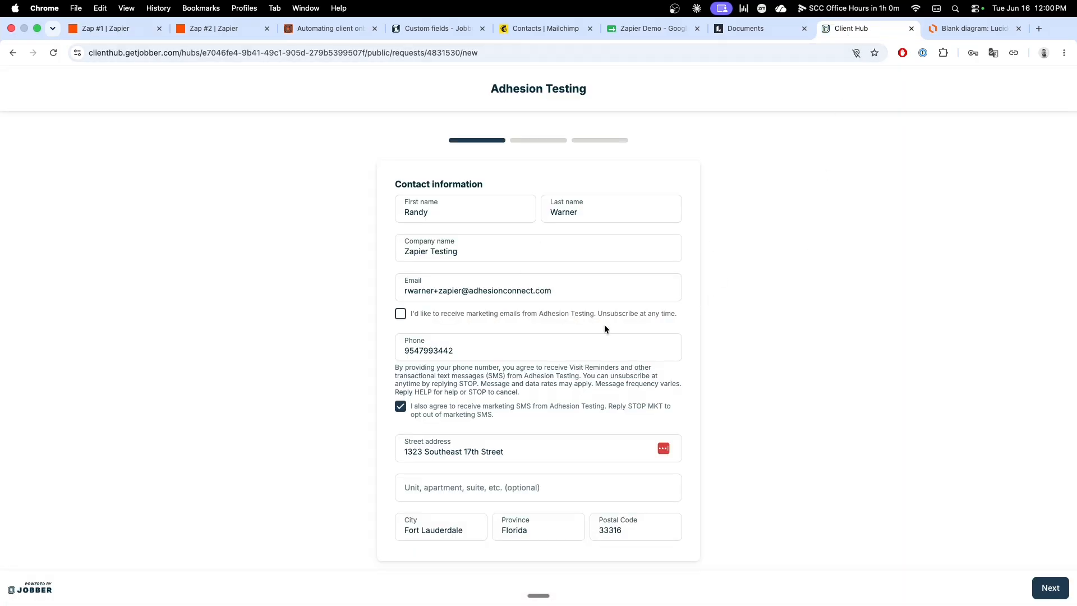
pyautogui.click(1047, 588)
pyautogui.click(456, 233)
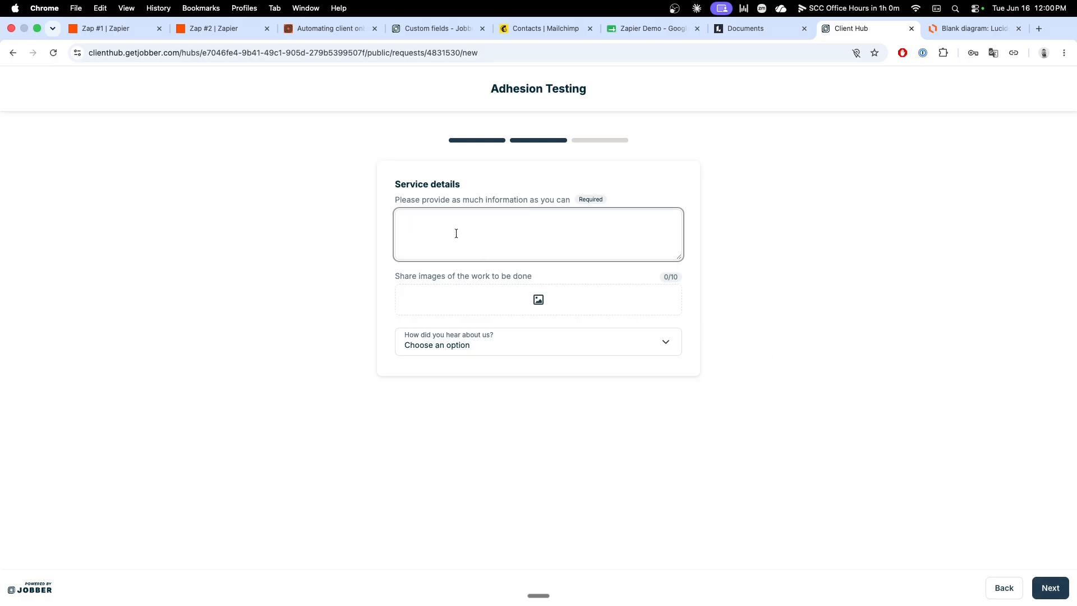
pyautogui.write('I need help.')
pyautogui.click(1050, 587)
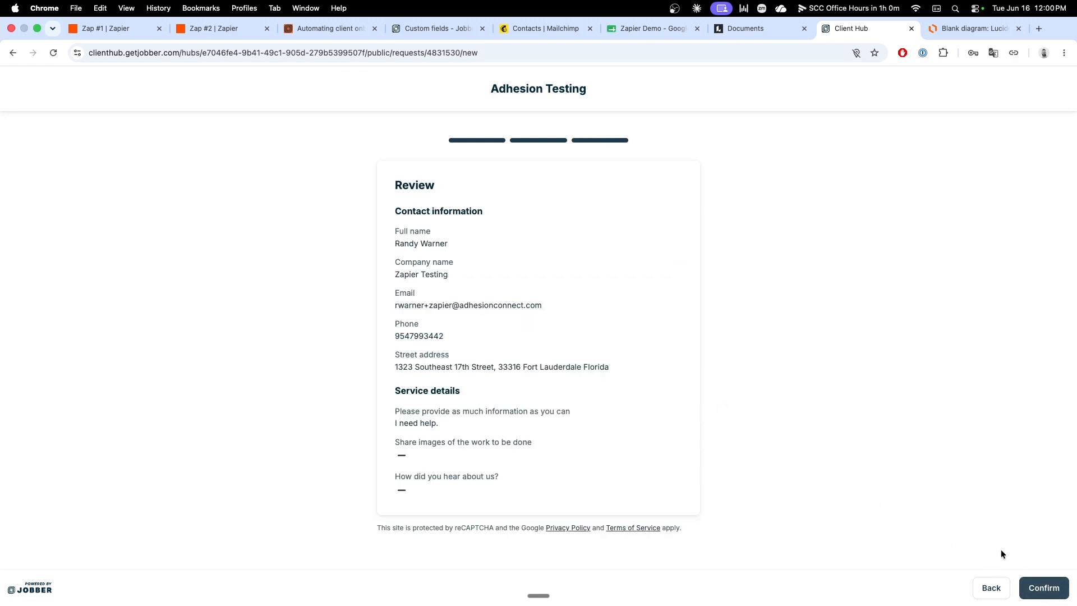
pyautogui.click(1042, 587)
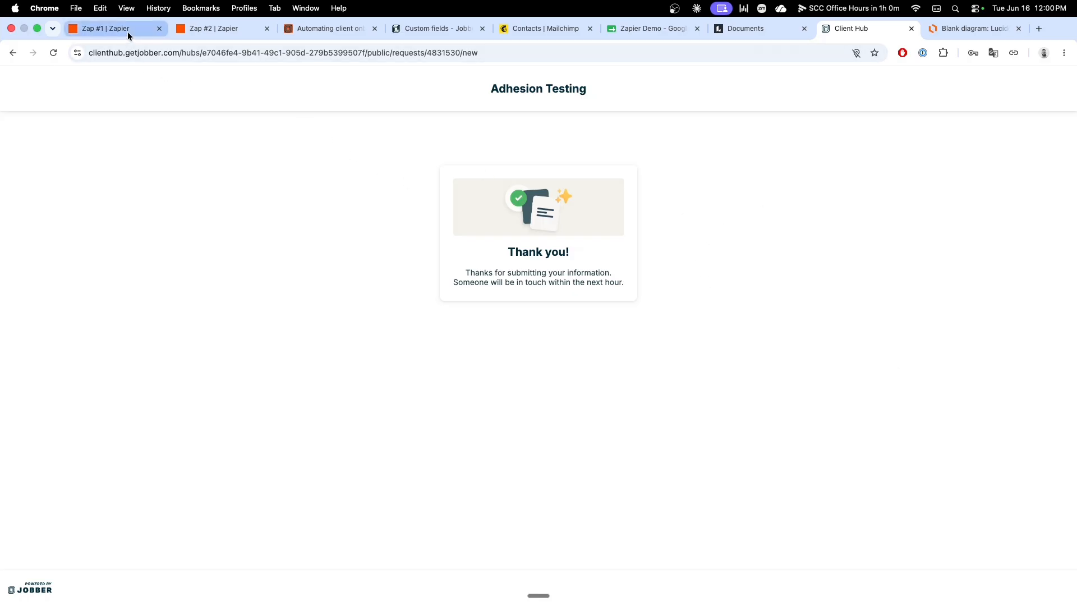
pyautogui.click(428, 28)
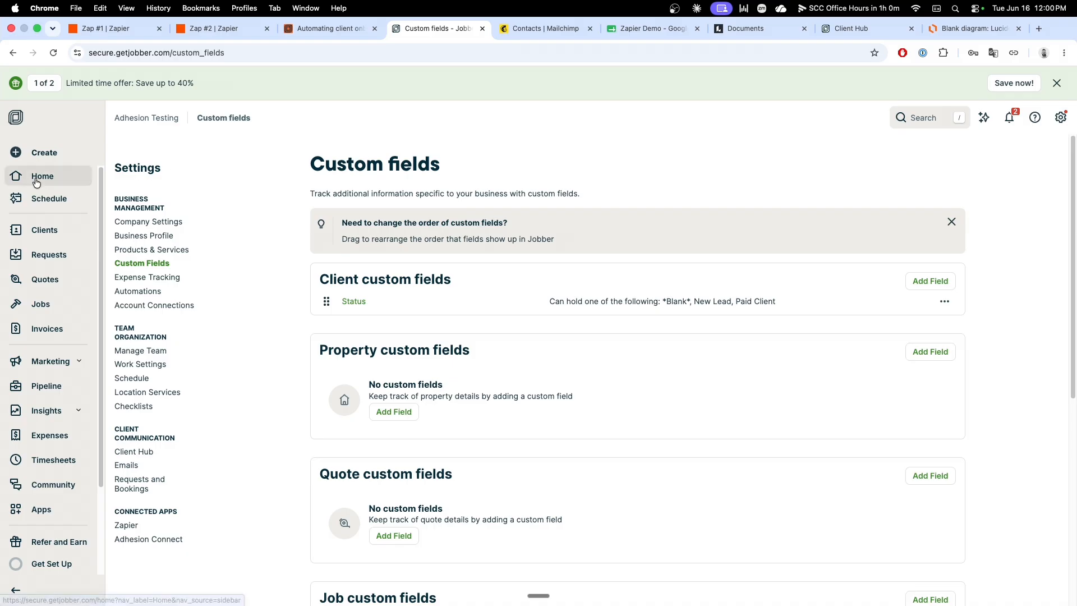
pyautogui.click(53, 253)
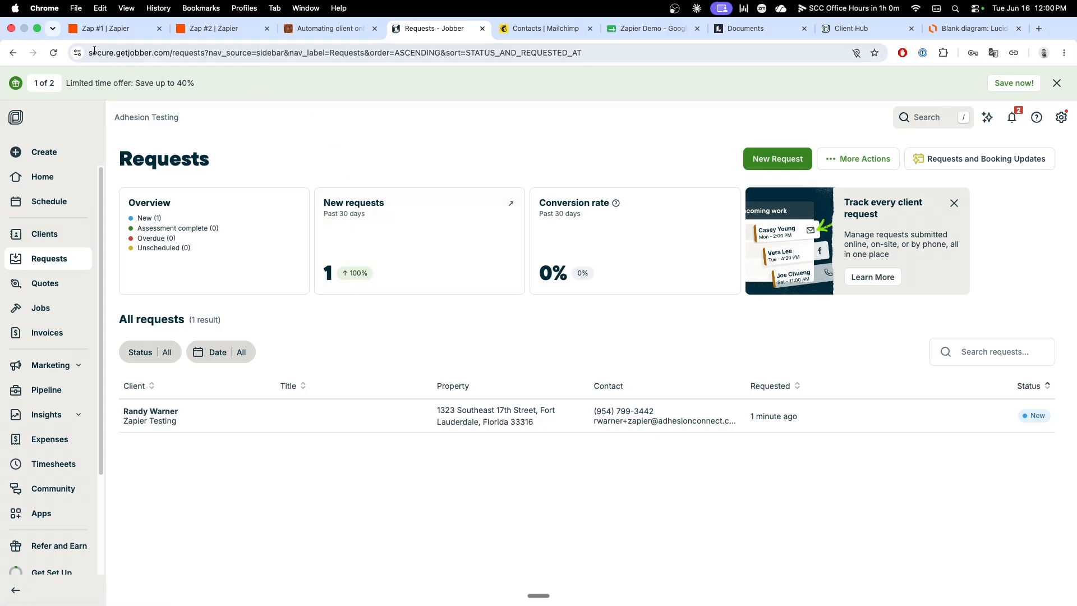
# Step: In Zap #1, review the Request A test record of the Jobber Request Created trigger and continue with it
pyautogui.press('super+1')
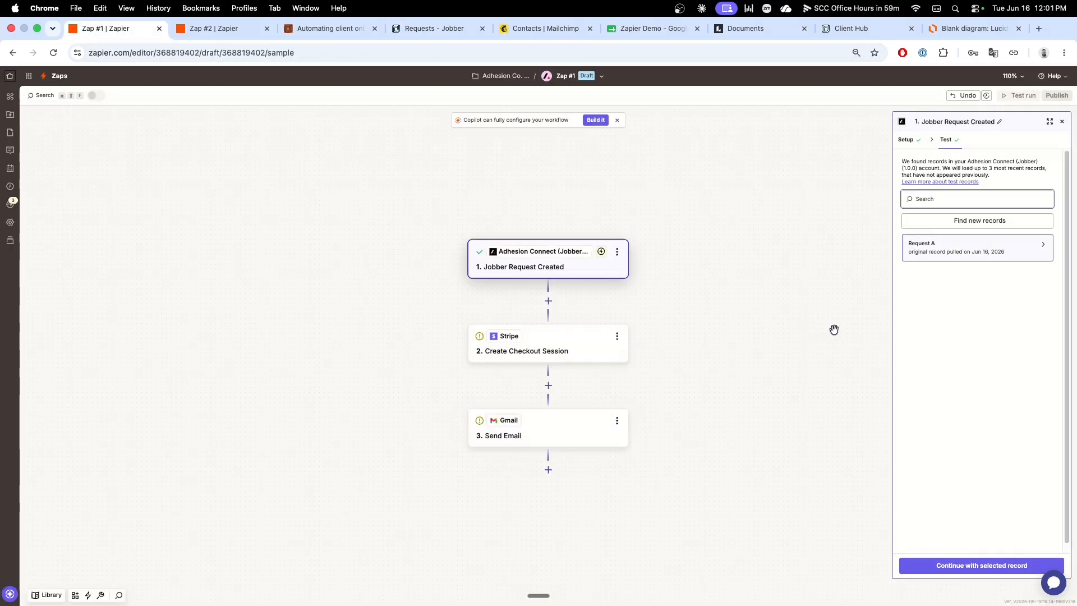
pyautogui.click(1042, 247)
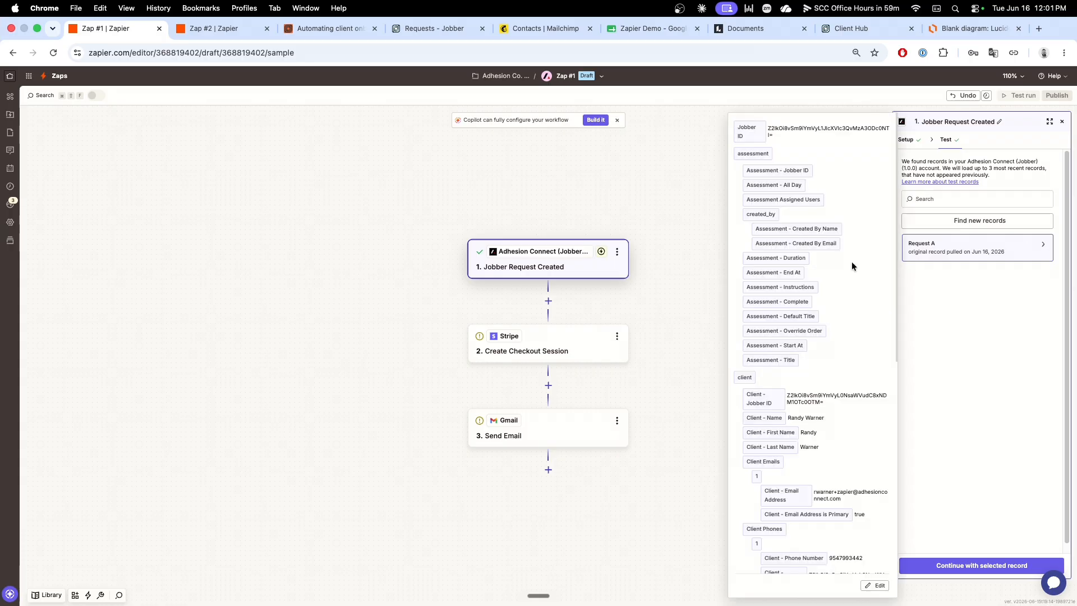
pyautogui.scroll(-5, 844, 334)
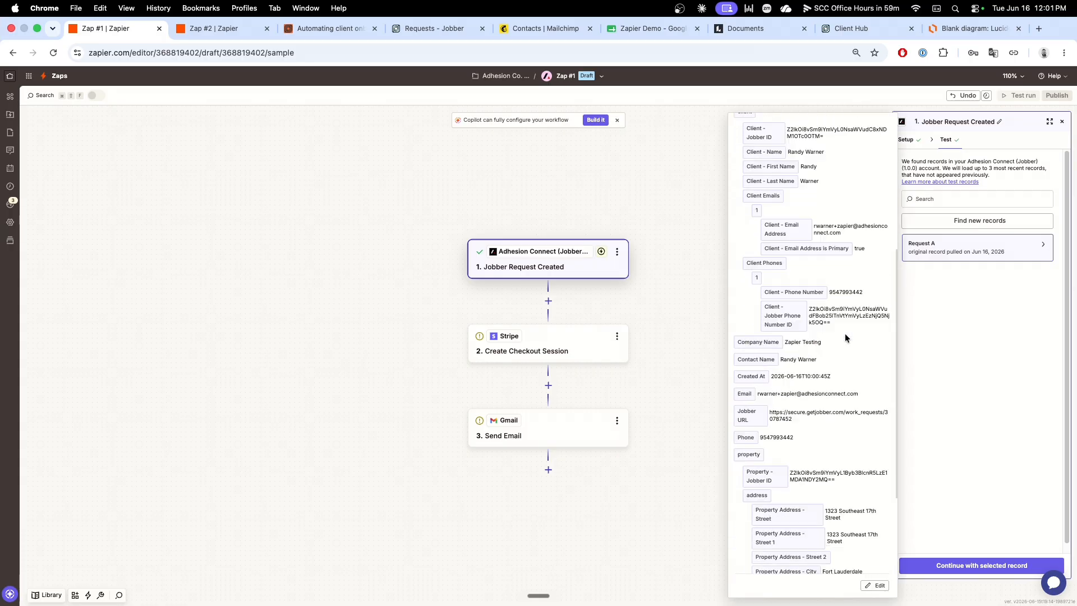
pyautogui.click(979, 566)
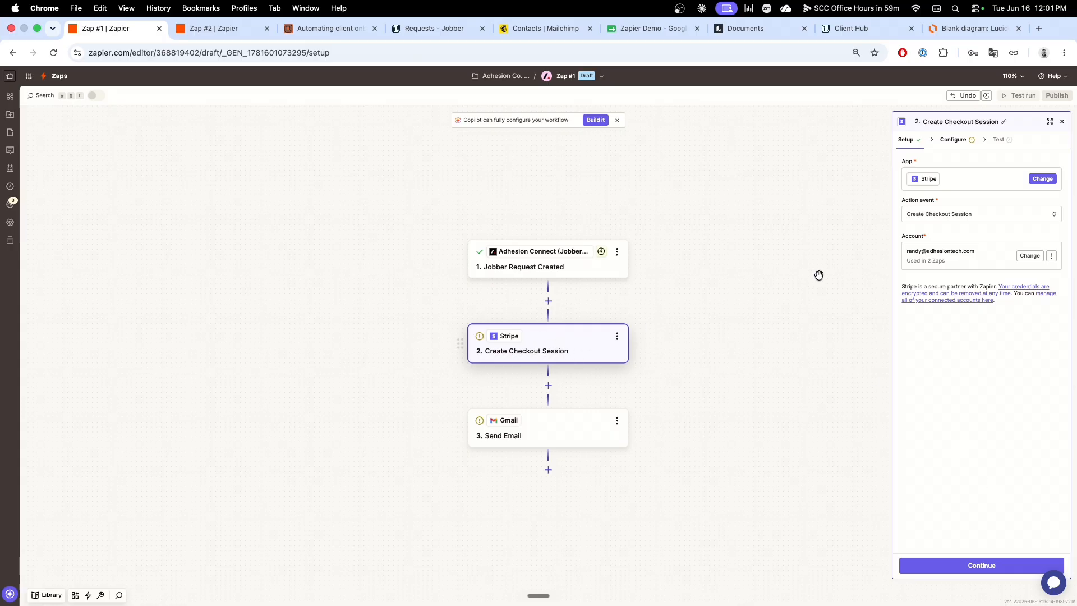
# Step: In the Create Checkout Session configuration, map the Client Reference ID to Client - Jobber ID from the Jobber Request Created trigger
pyautogui.click(954, 140)
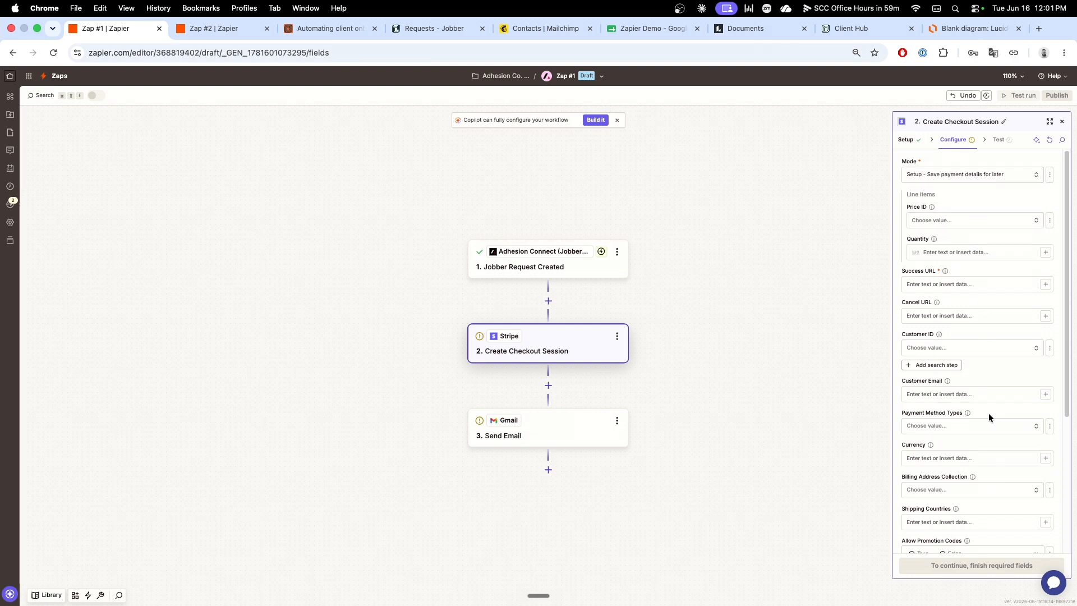
pyautogui.scroll(-3, 989, 413)
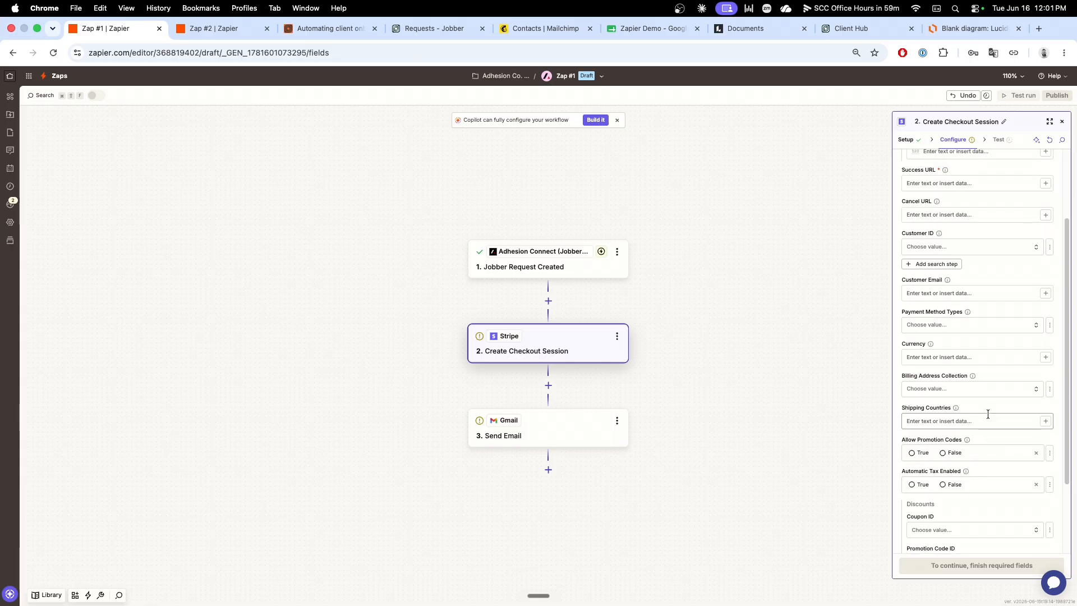
pyautogui.scroll(-3, 988, 414)
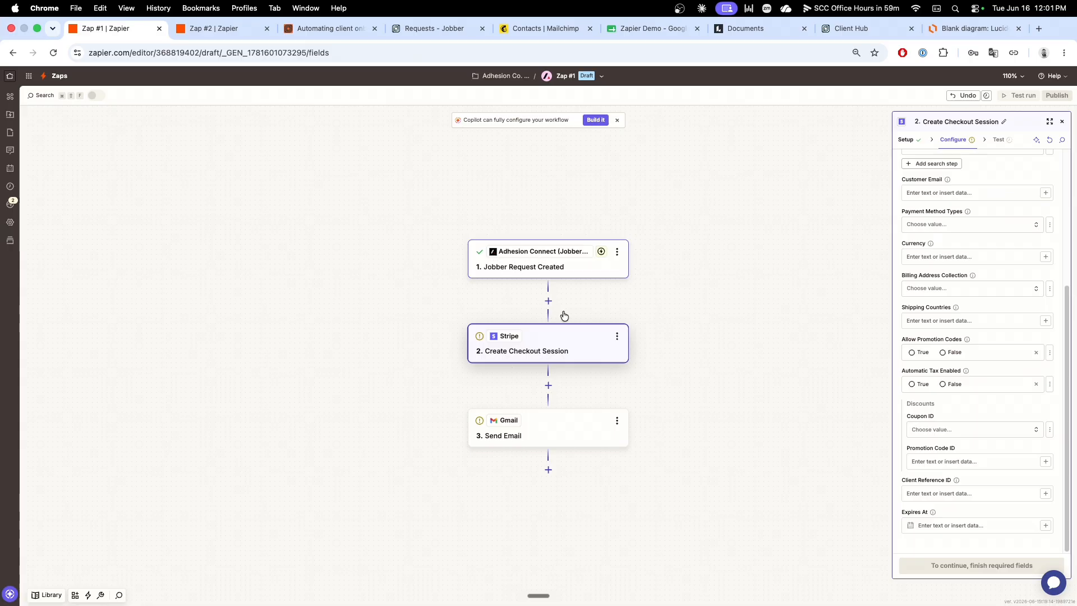
pyautogui.click(1045, 495)
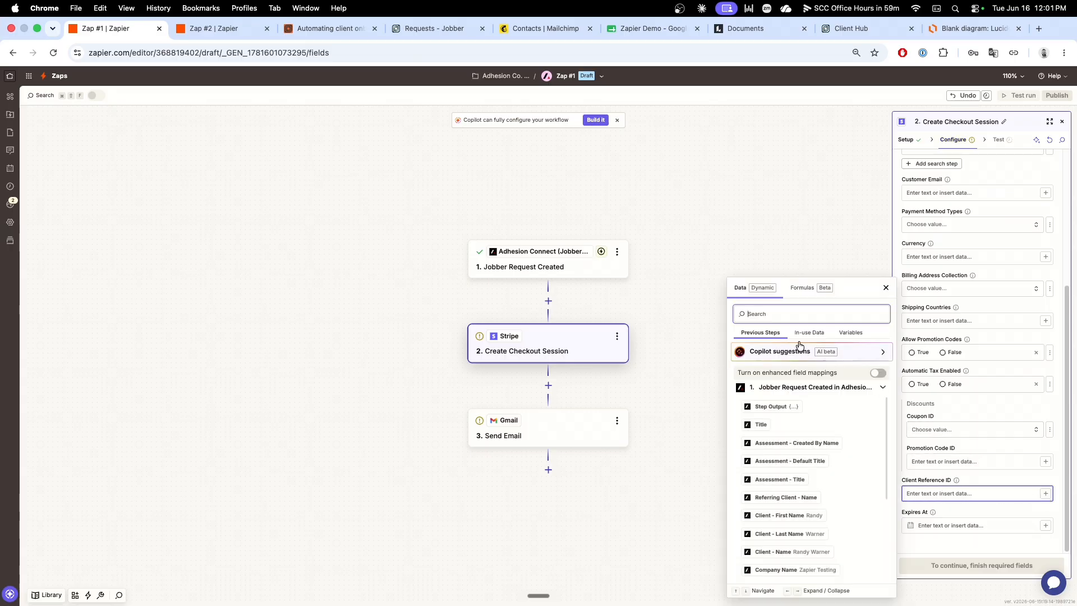
pyautogui.write('Jobber')
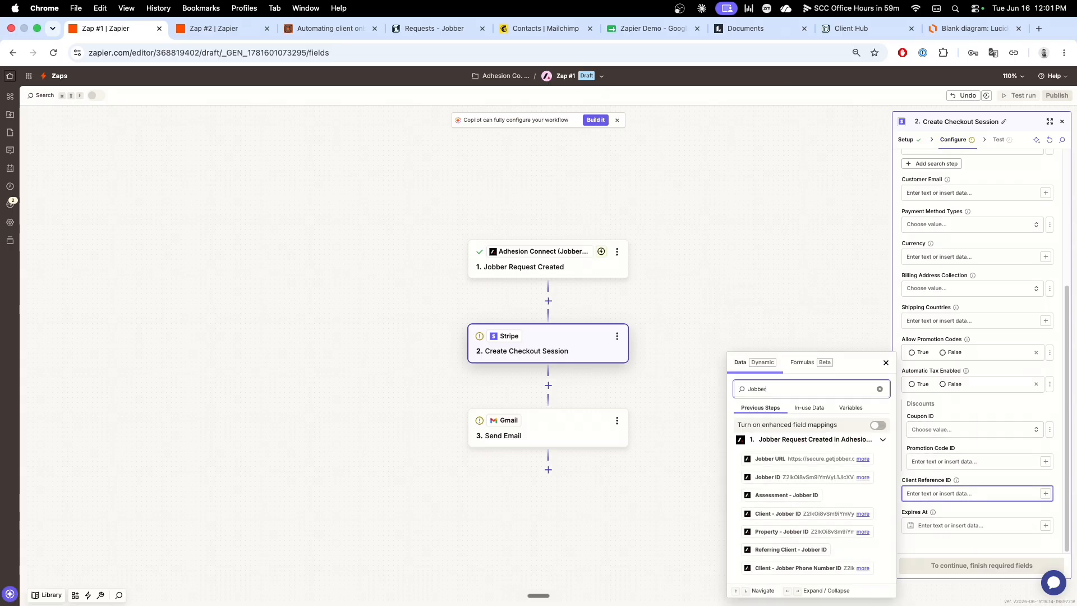
pyautogui.click(773, 514)
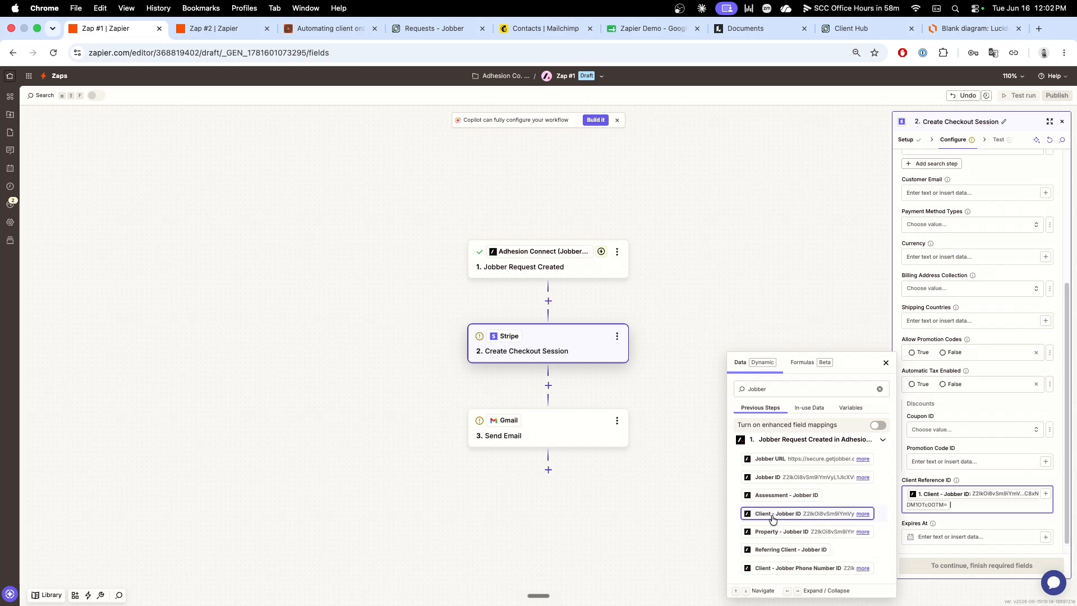
pyautogui.click(975, 519)
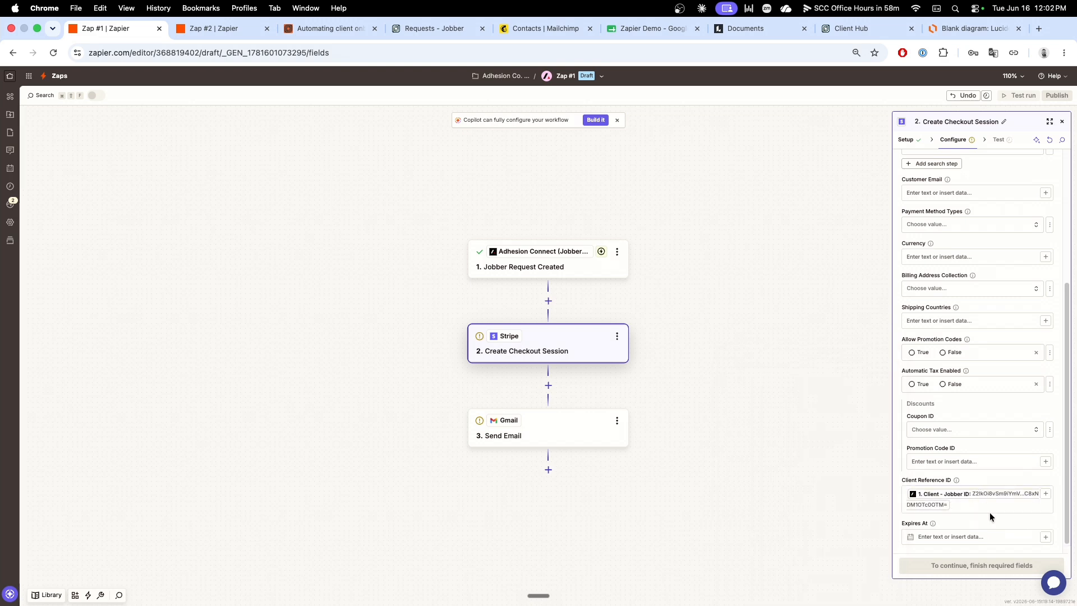
pyautogui.scroll(-1, 989, 512)
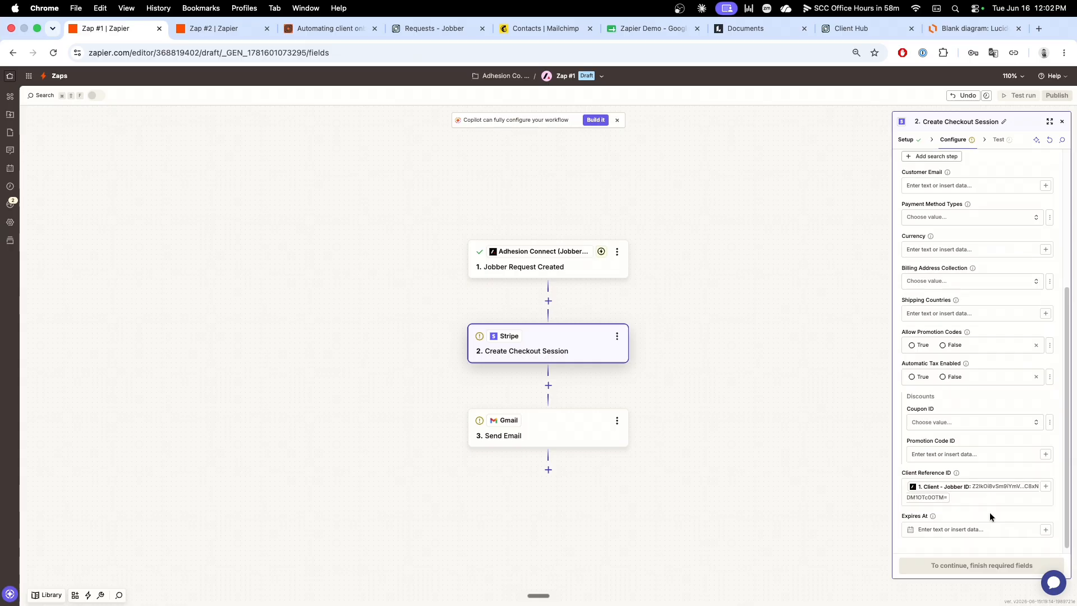
# Step: Map the checkout session's Customer Email to Client - Email Address from the Jobber Request Created trigger
pyautogui.scroll(5, 989, 514)
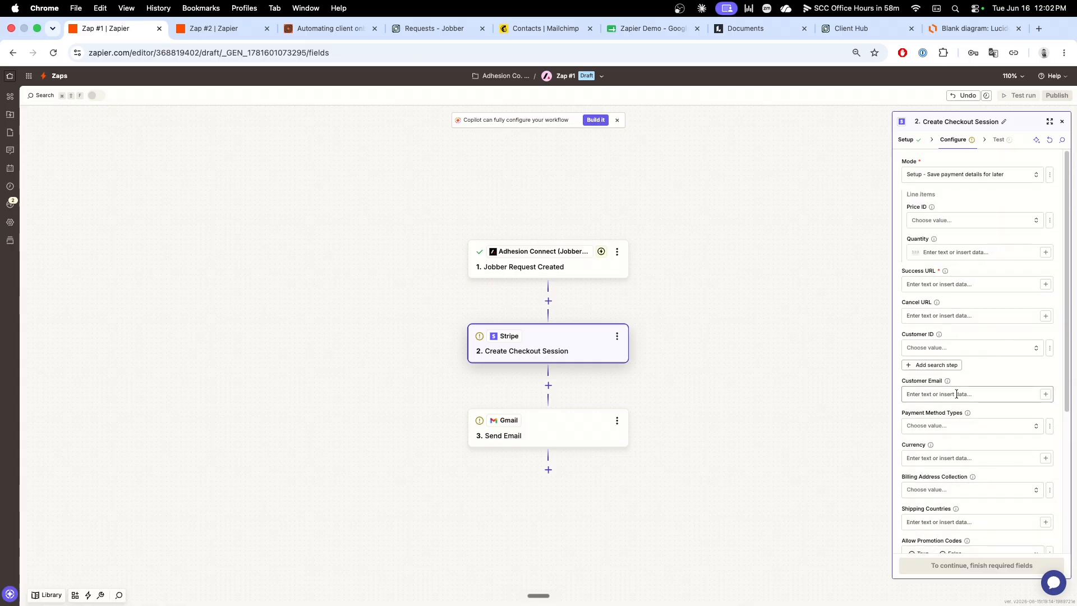
pyautogui.click(951, 394)
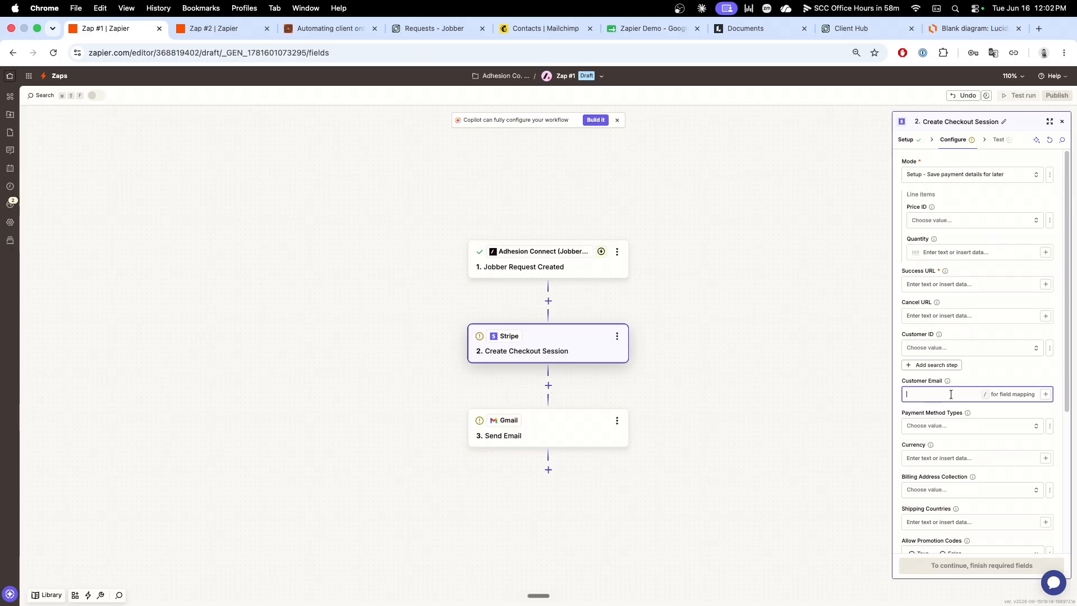
pyautogui.click(1045, 394)
pyautogui.write('Email')
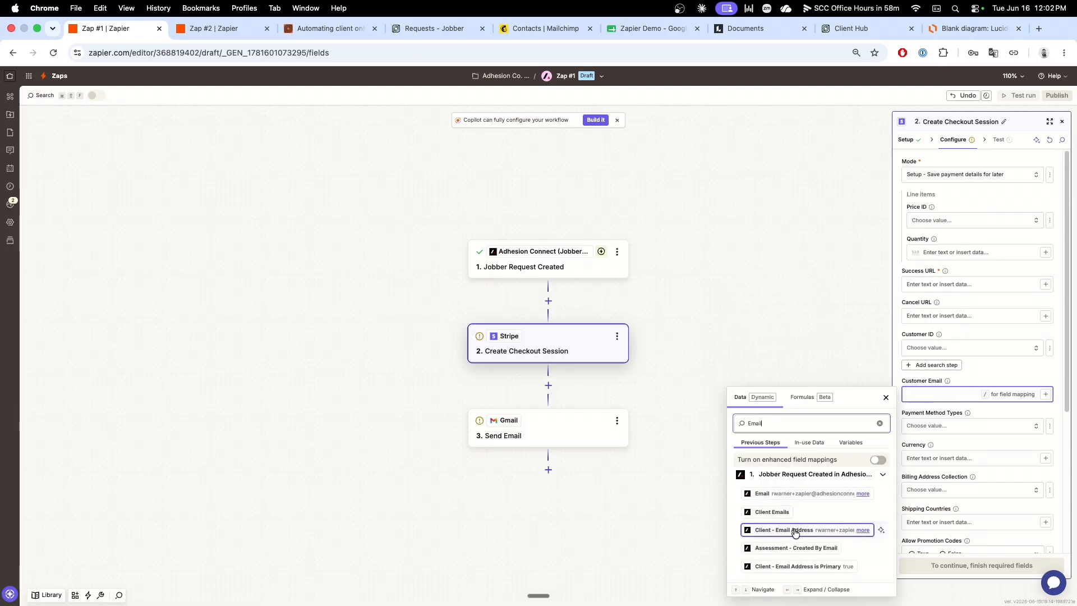
pyautogui.click(801, 530)
pyautogui.click(987, 373)
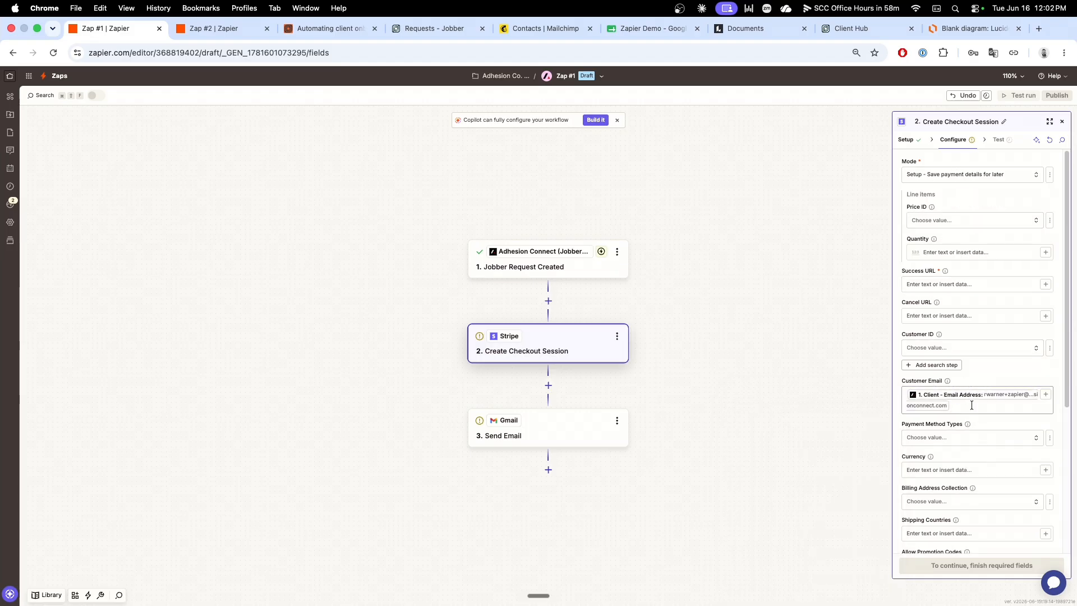
pyautogui.scroll(-5, 991, 452)
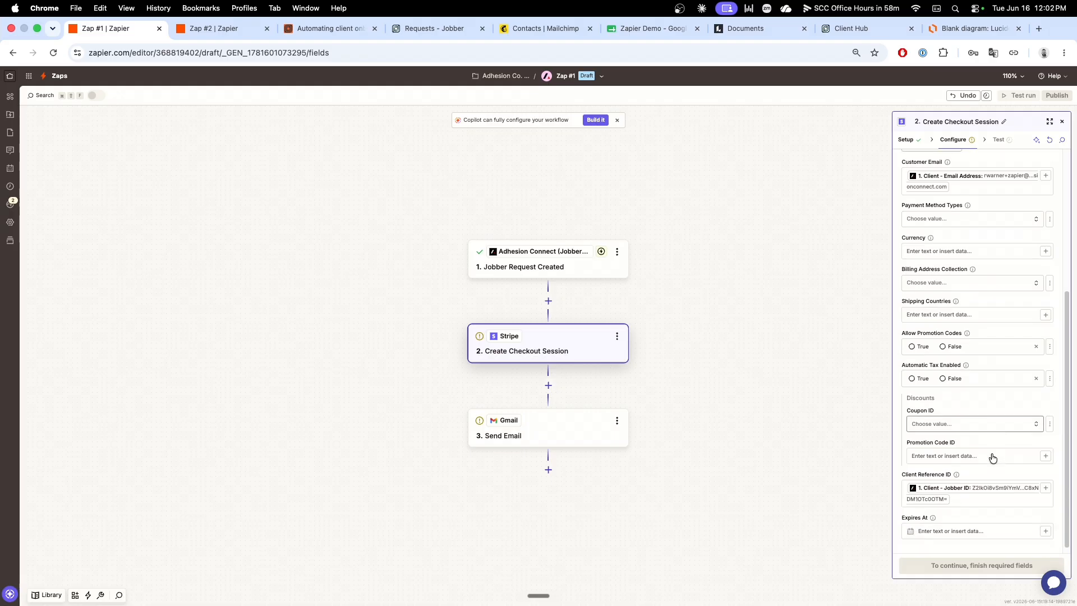
pyautogui.scroll(5, 991, 457)
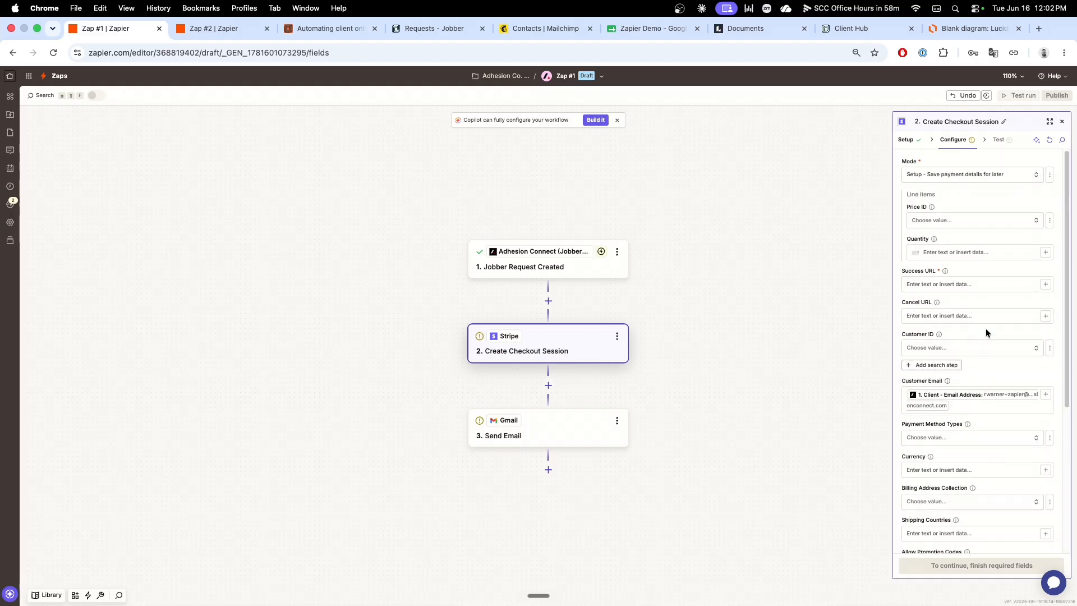
pyautogui.scroll(-5, 987, 416)
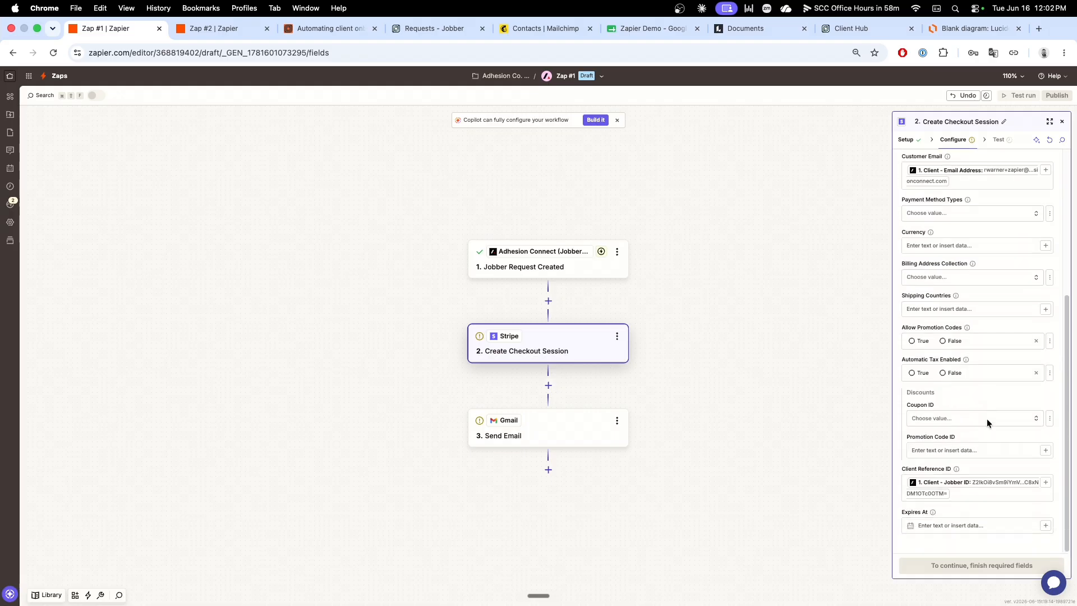
pyautogui.scroll(5, 988, 418)
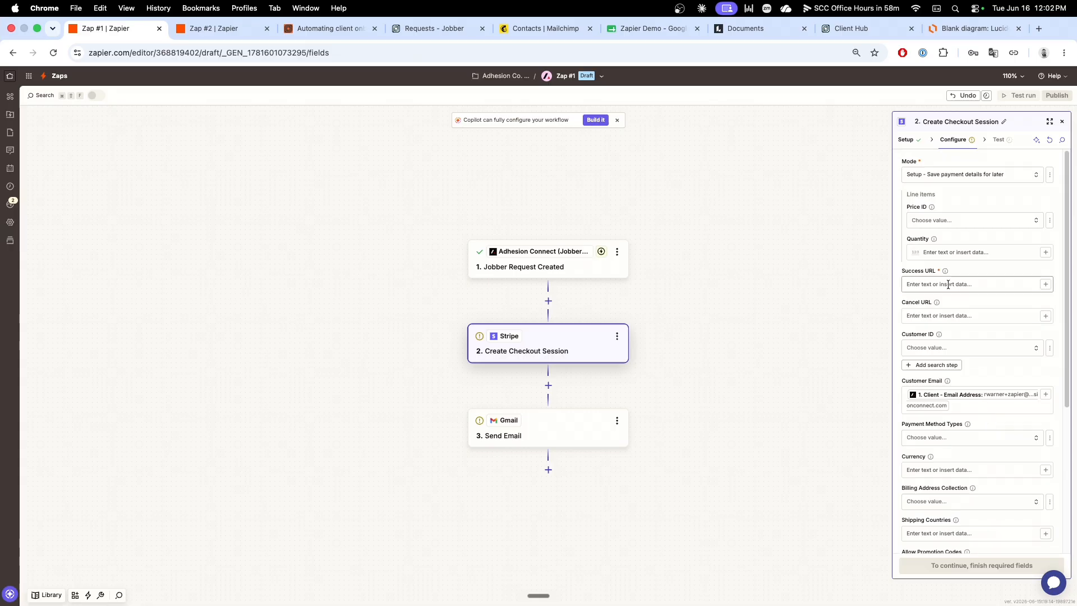
pyautogui.click(944, 284)
pyautogui.write('www.adhesion')
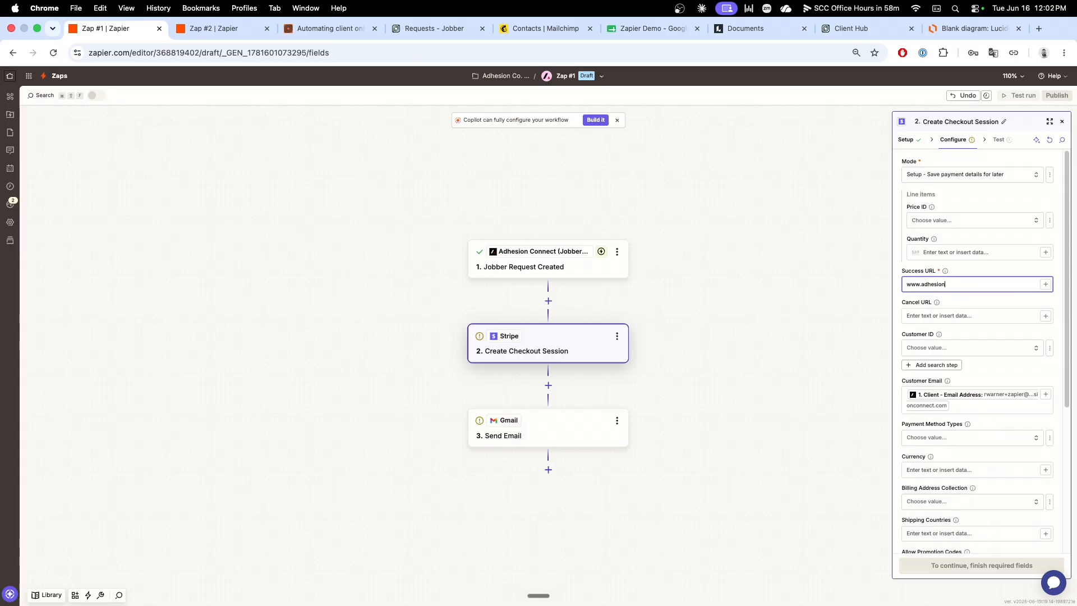
pyautogui.write('connect.com')
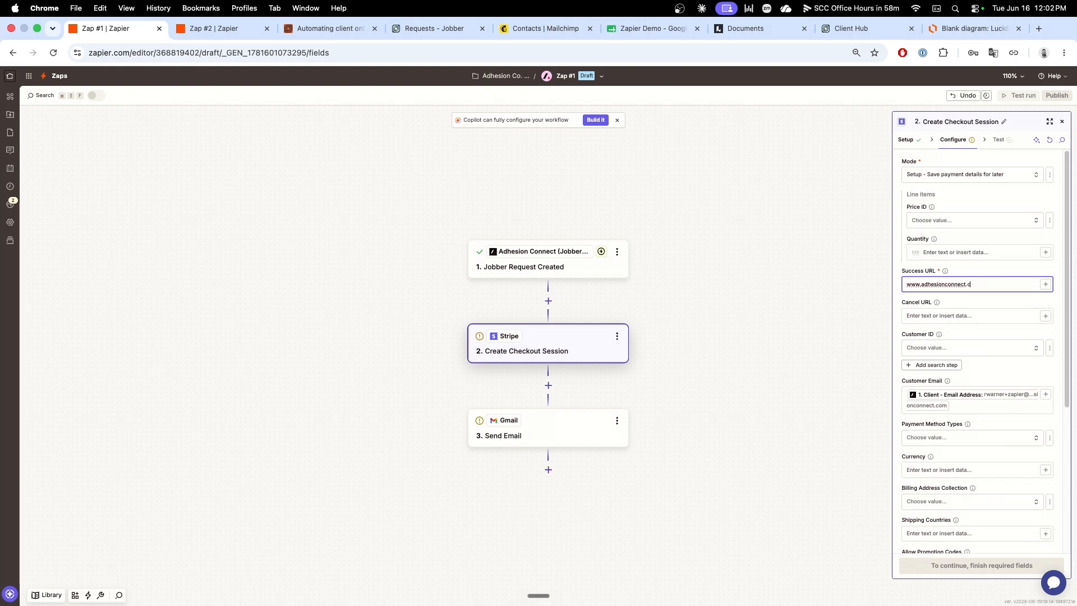
pyautogui.press('Tab')
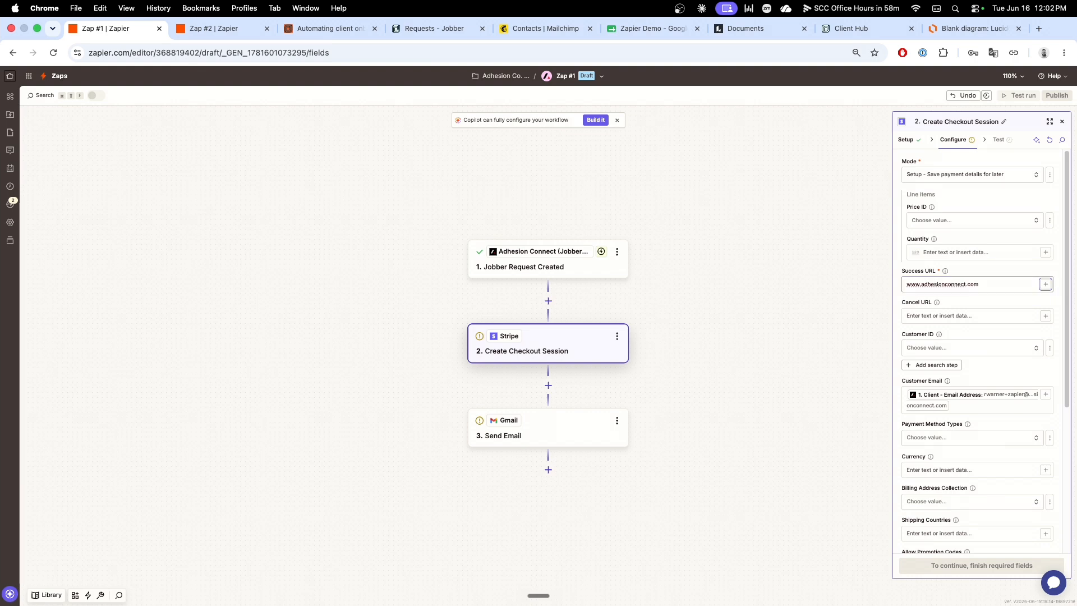
pyautogui.click(958, 295)
pyautogui.click(990, 566)
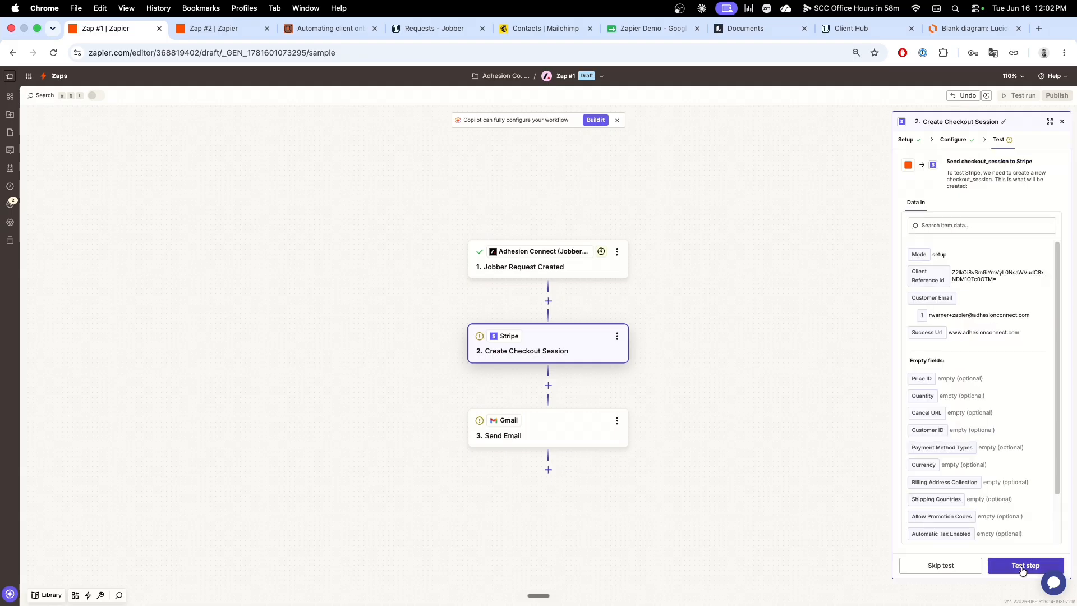
pyautogui.click(1021, 566)
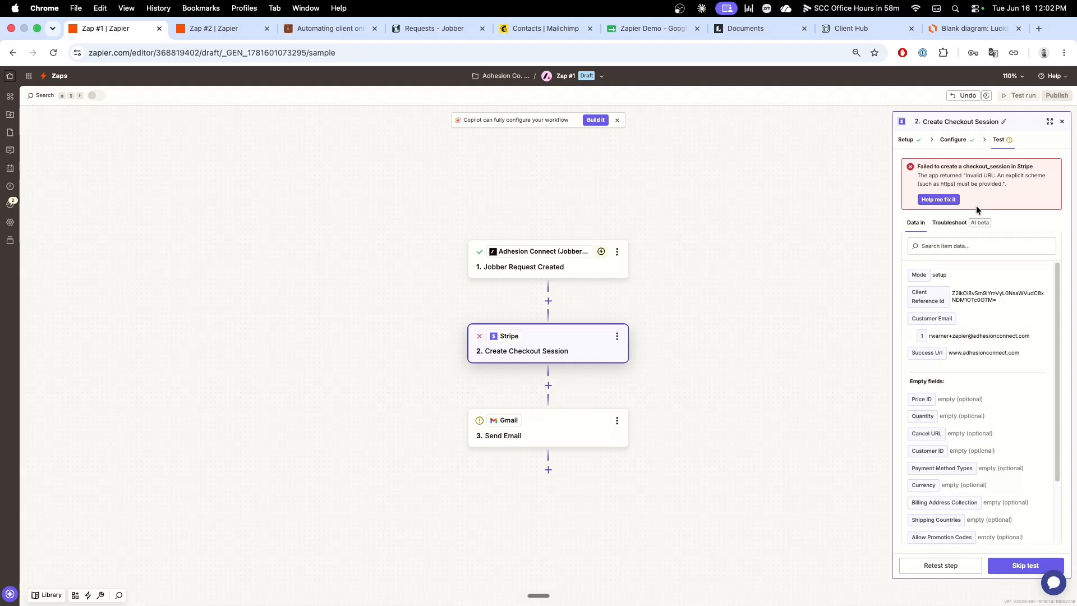
pyautogui.click(956, 139)
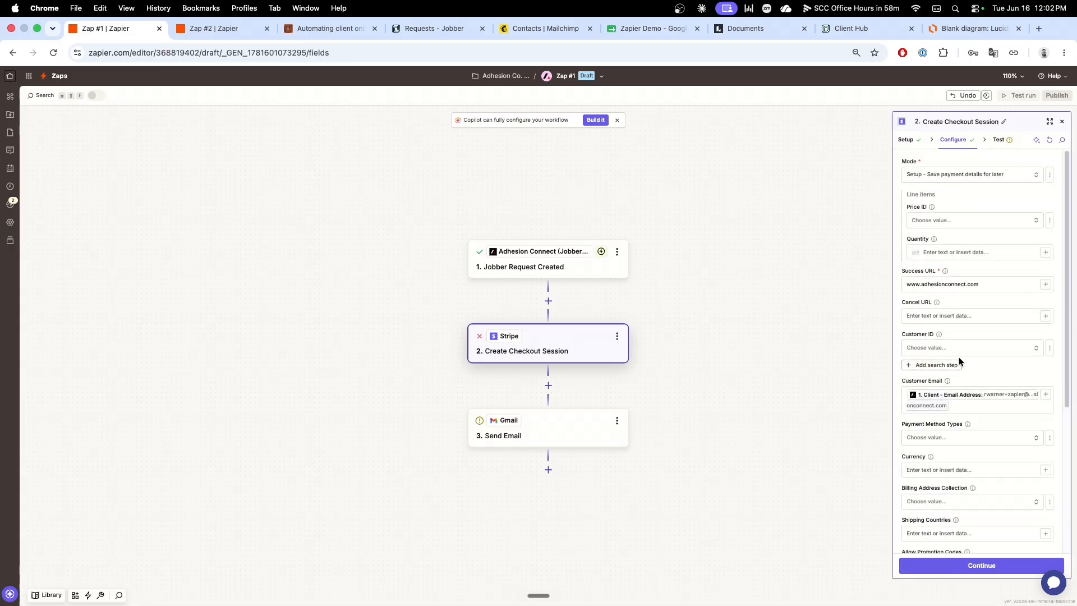
pyautogui.click(963, 284)
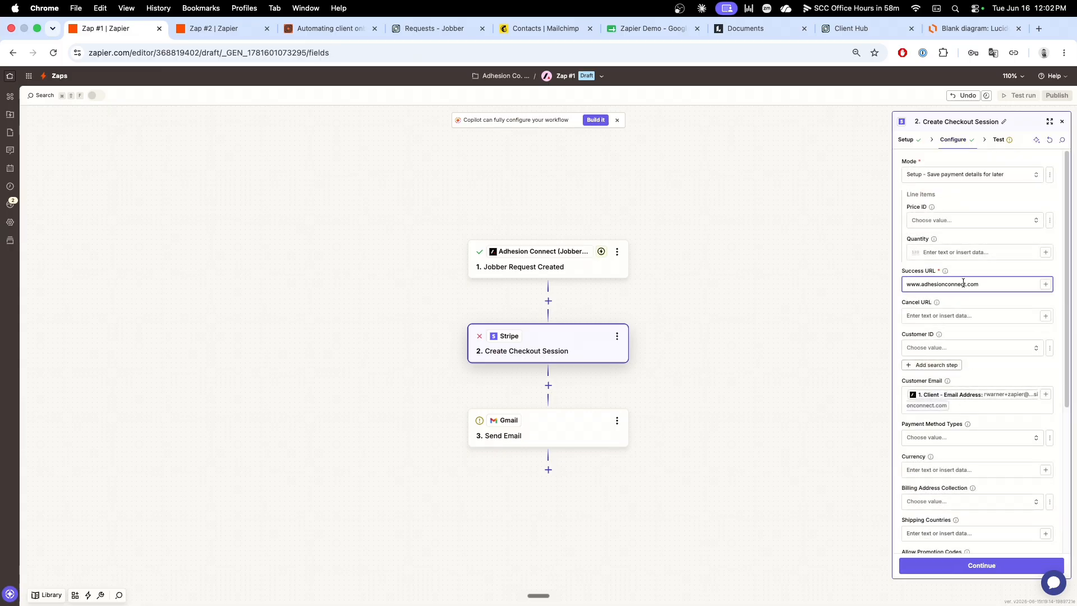
pyautogui.press('super+Left')
pyautogui.write('https://')
pyautogui.click(979, 566)
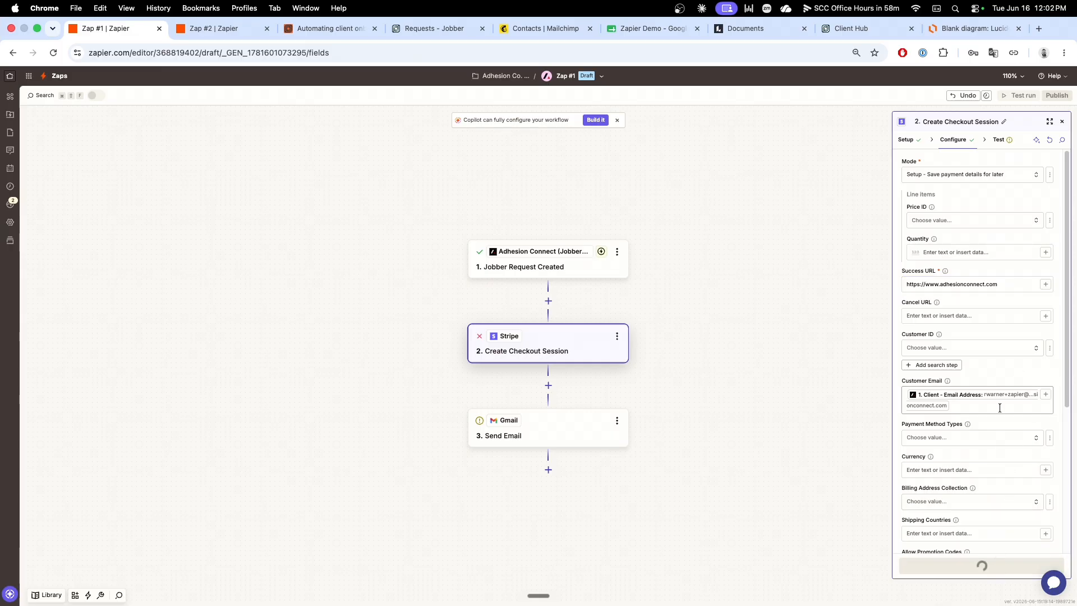
pyautogui.click(1010, 567)
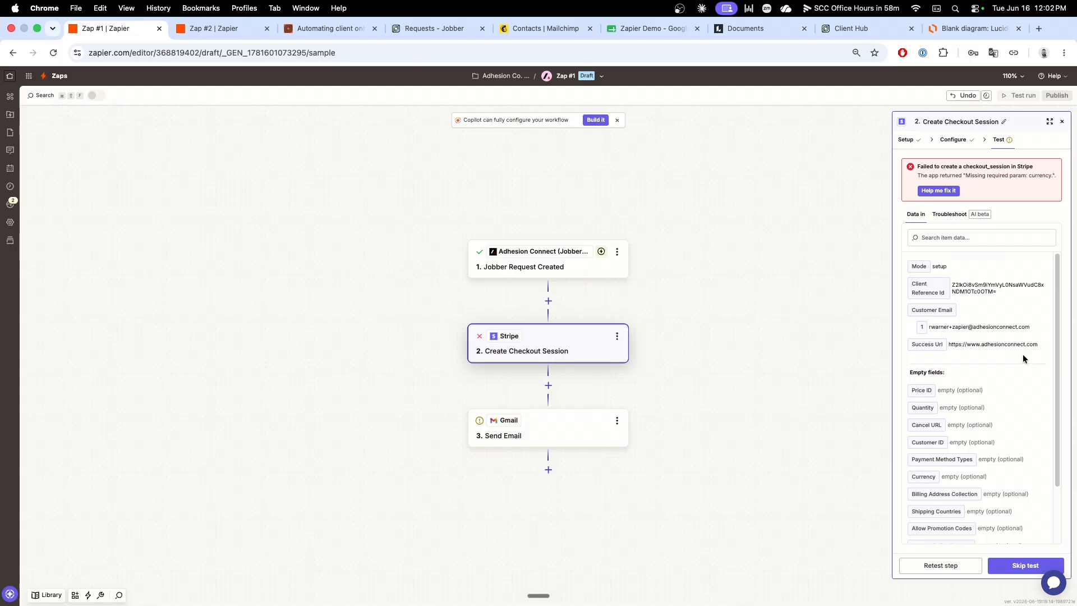
# Step: Set the checkout session's Currency to USD and rerun the Stripe step test
pyautogui.click(979, 144)
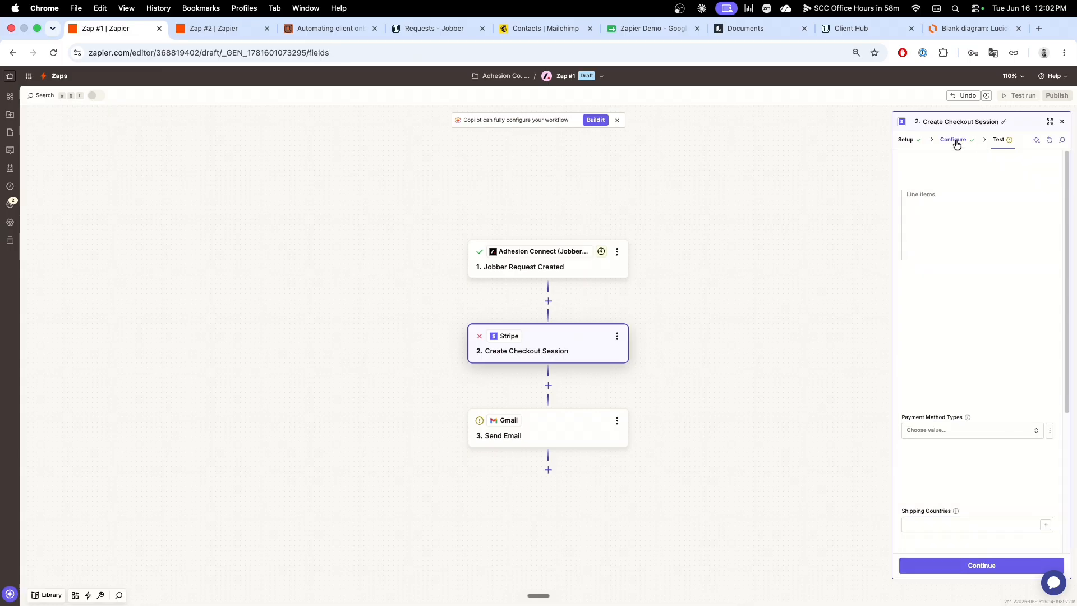
pyautogui.scroll(-2, 982, 396)
pyautogui.click(982, 400)
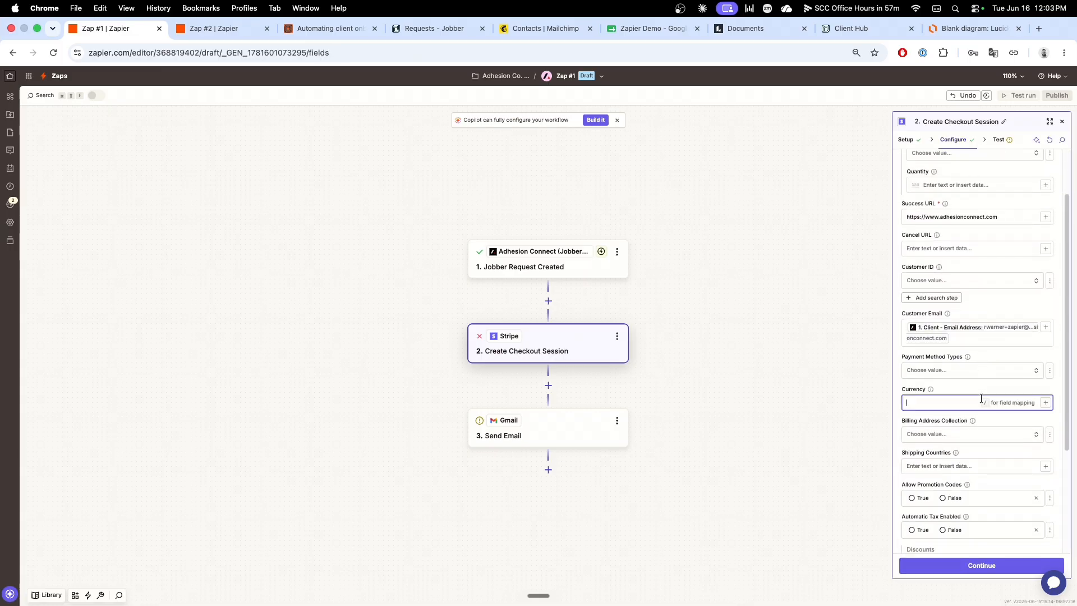
pyautogui.write('USD')
pyautogui.click(996, 571)
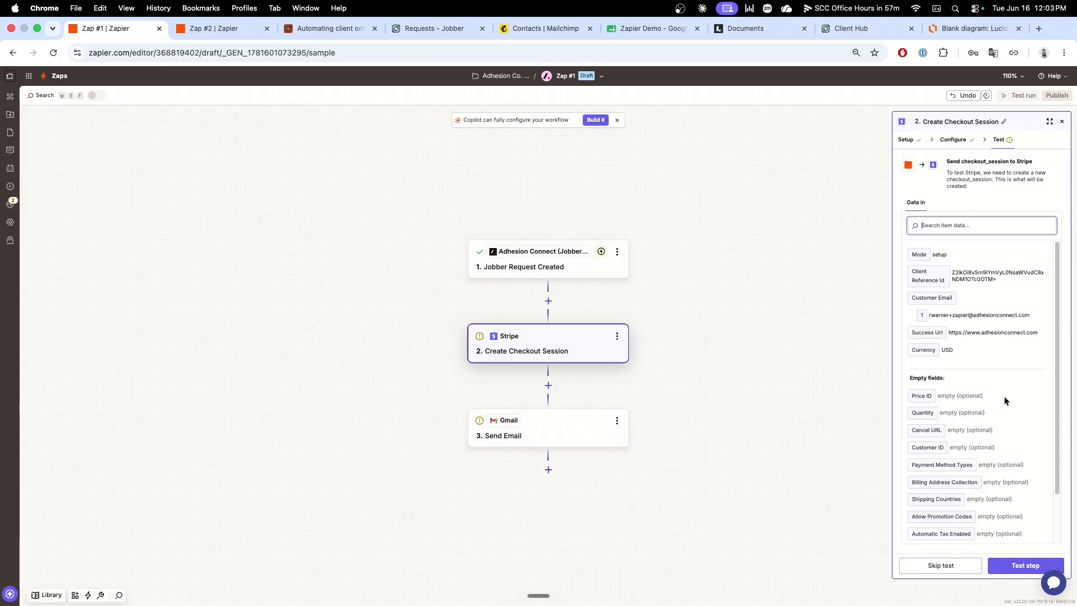
pyautogui.click(1026, 564)
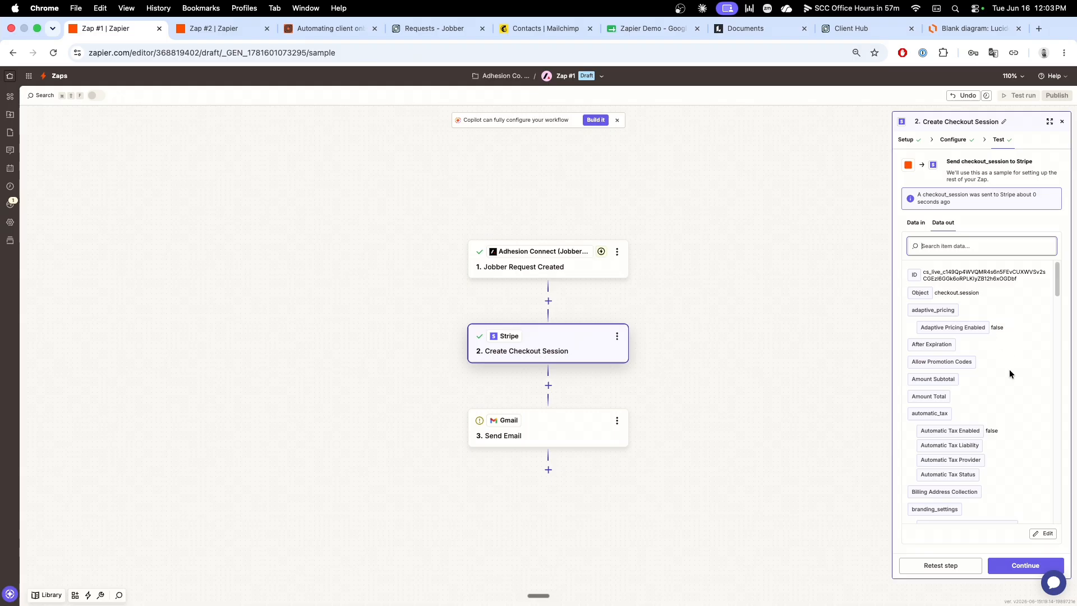
# Step: Review the Stripe test output down to the checkout Url field and open the Gmail Send Email step's configuration
pyautogui.scroll(-10, 1008, 371)
pyautogui.scroll(-12, 1018, 372)
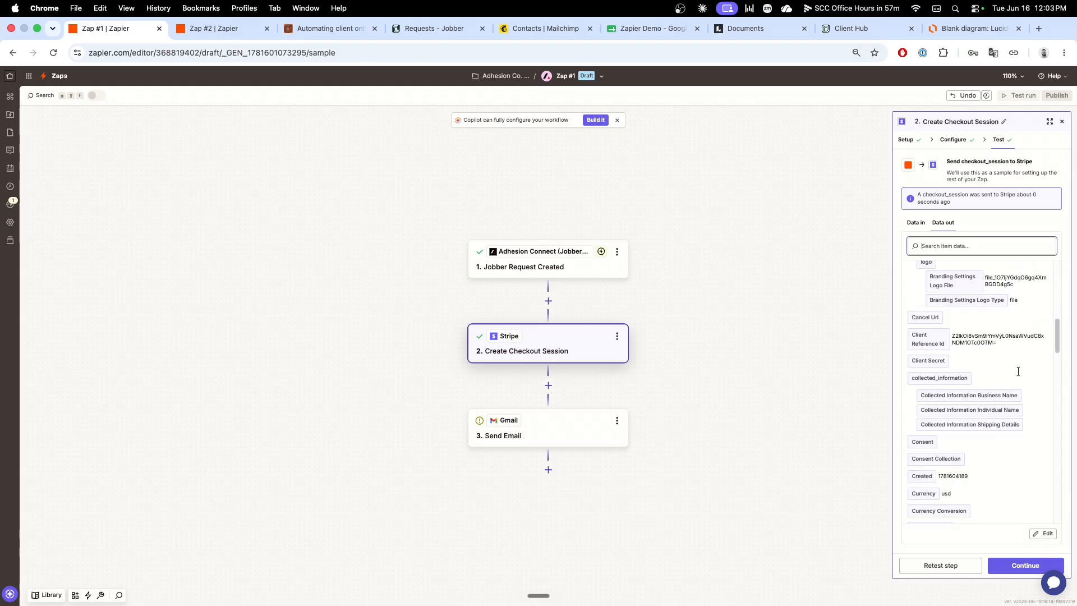
pyautogui.scroll(-10, 1018, 375)
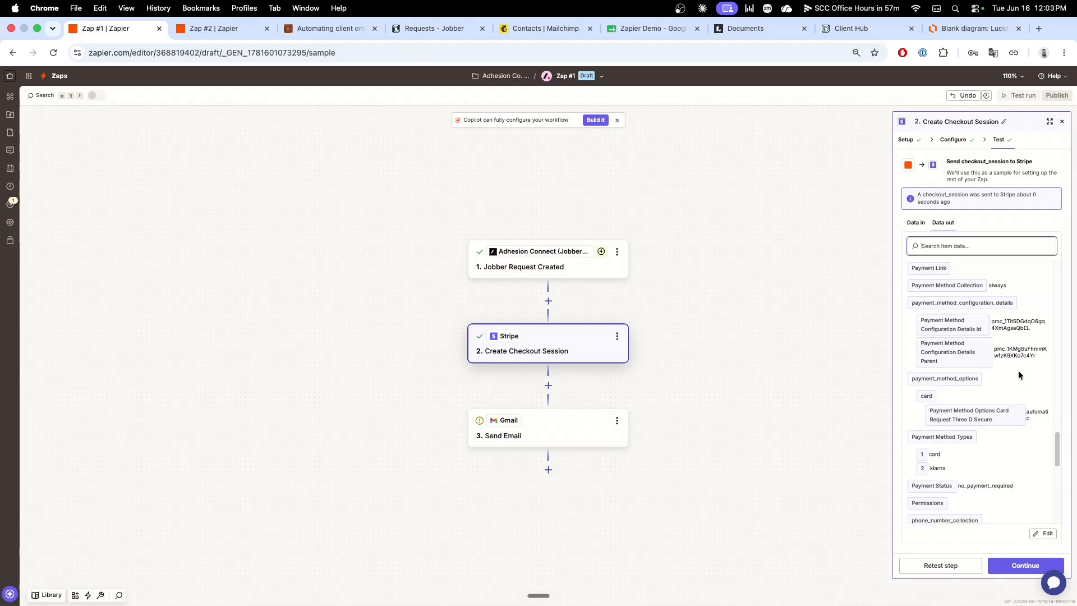
pyautogui.scroll(-10, 1018, 375)
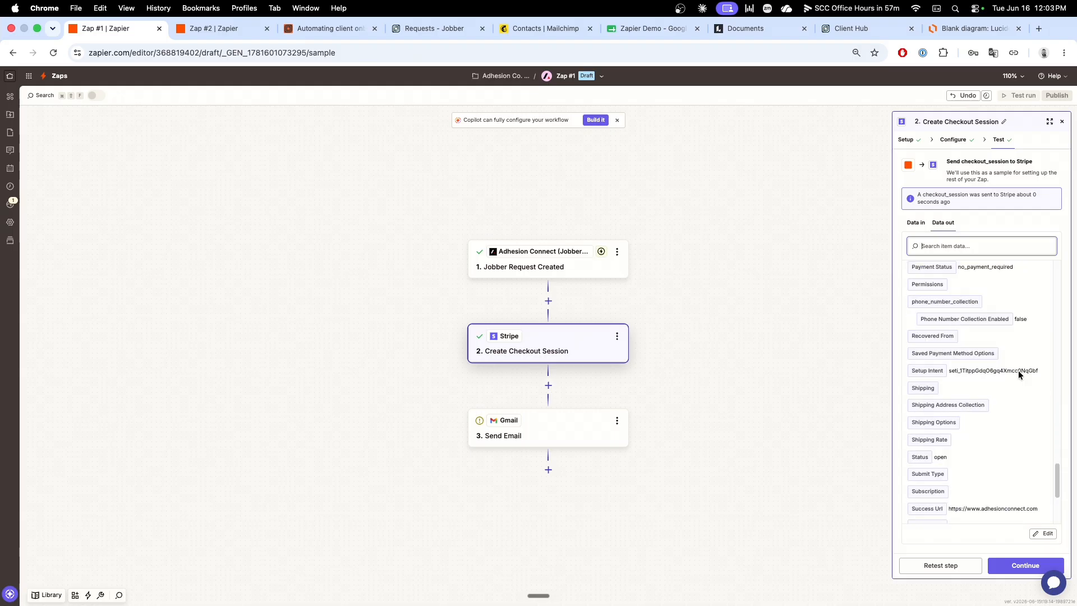
pyautogui.scroll(-3, 1018, 370)
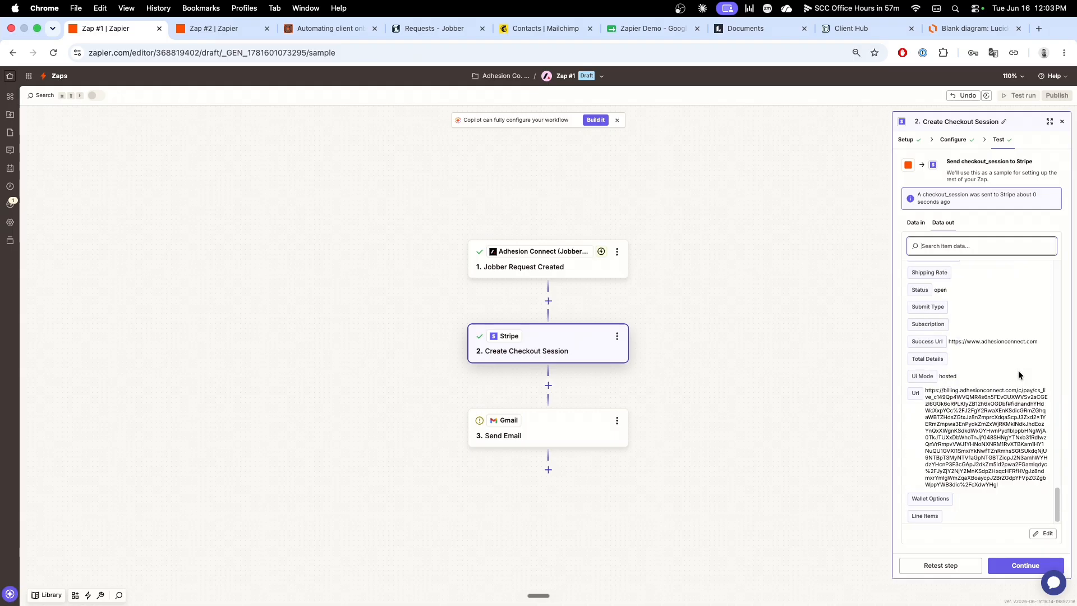
pyautogui.click(926, 391)
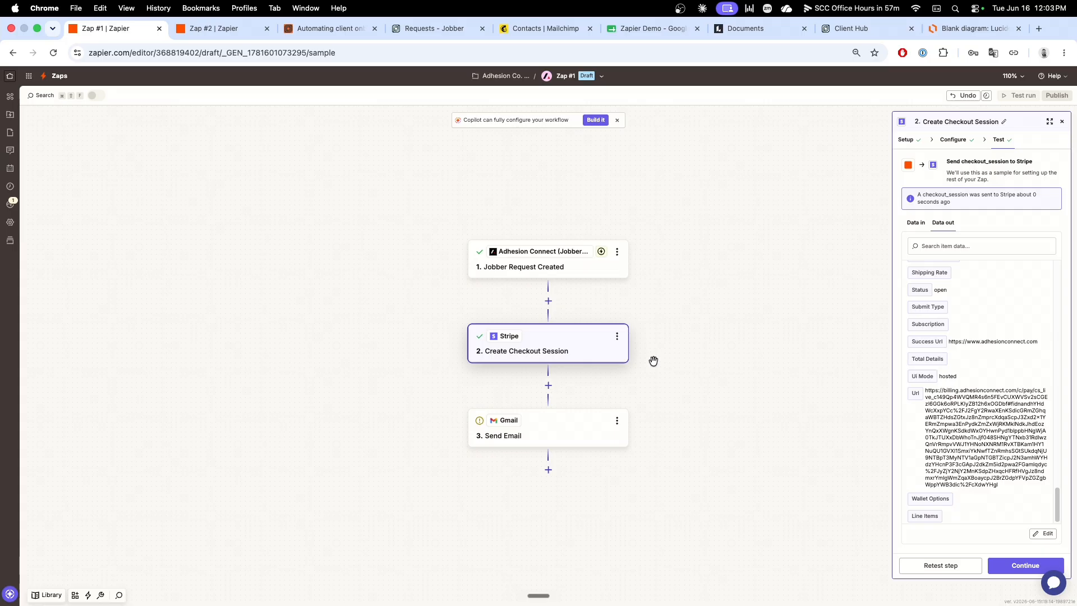
pyautogui.click(551, 437)
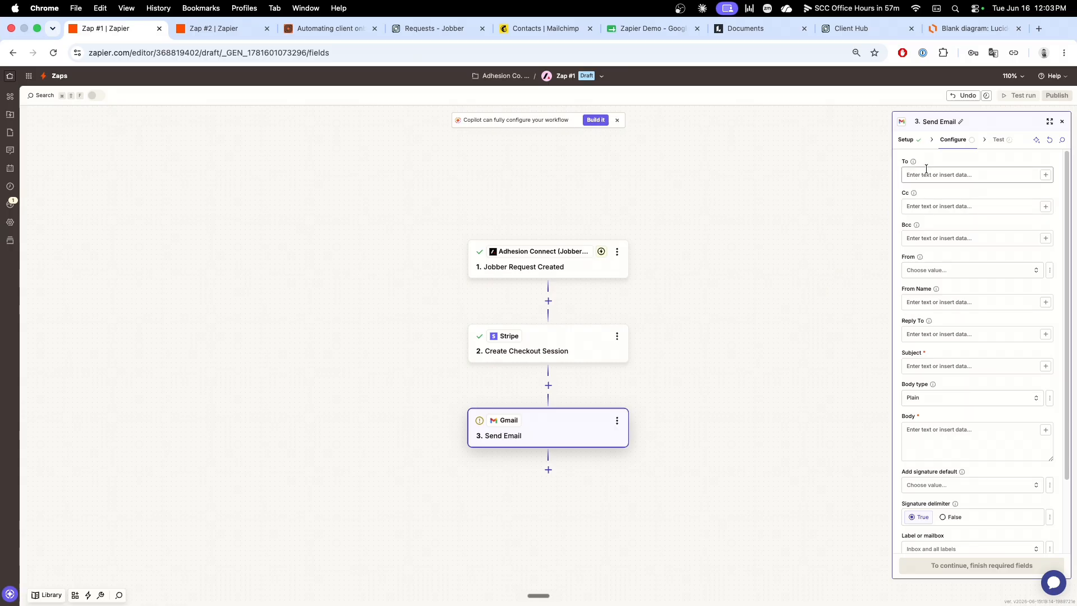
# Step: Map the email's To field to the Client - Email Address from the Jobber request
pyautogui.click(1046, 175)
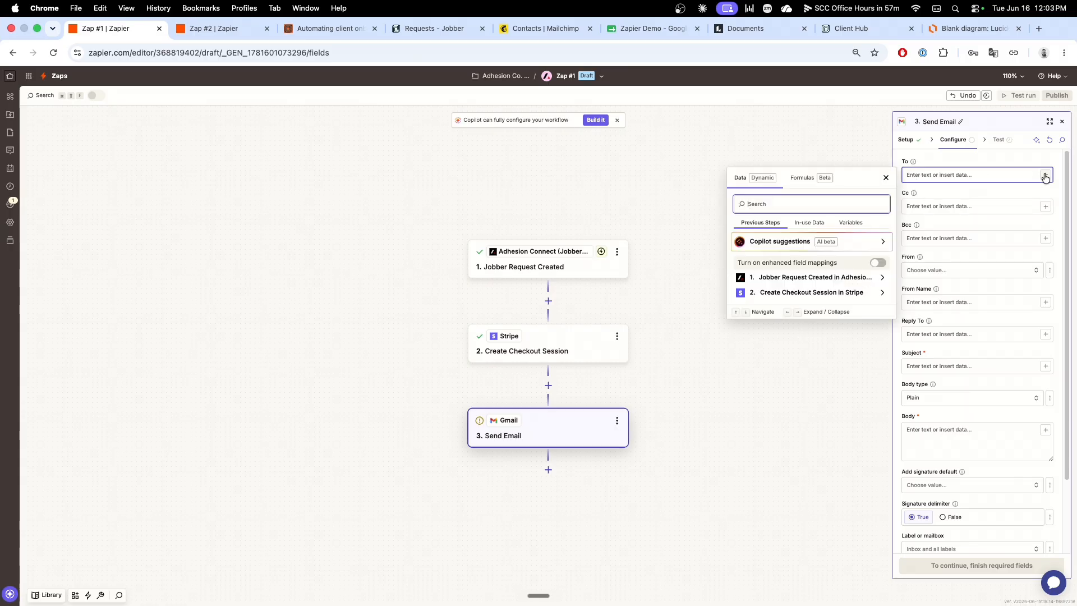
pyautogui.write('Email')
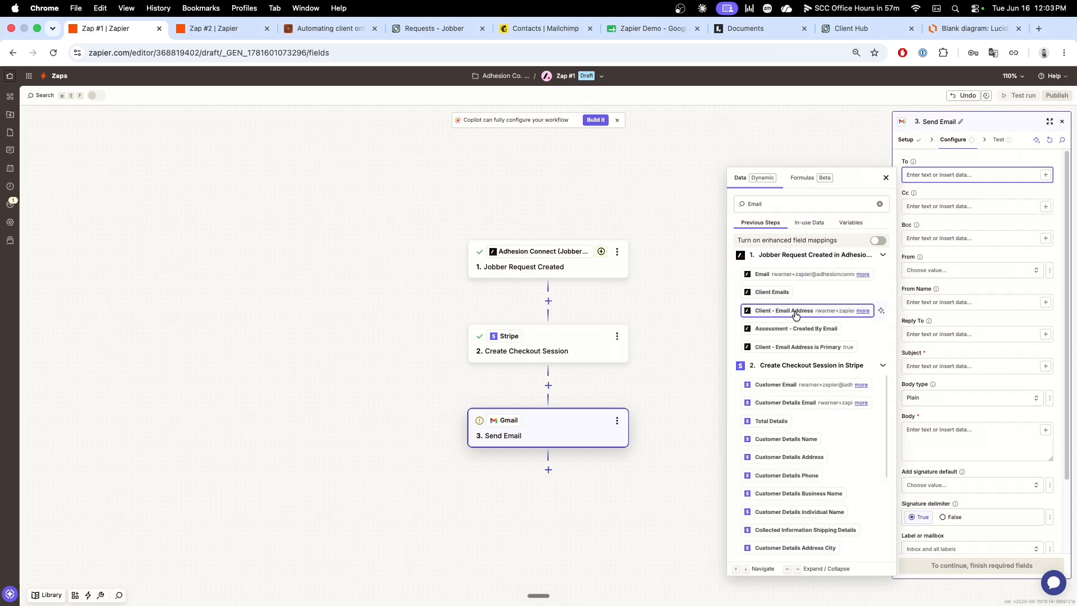
pyautogui.click(785, 311)
pyautogui.click(981, 233)
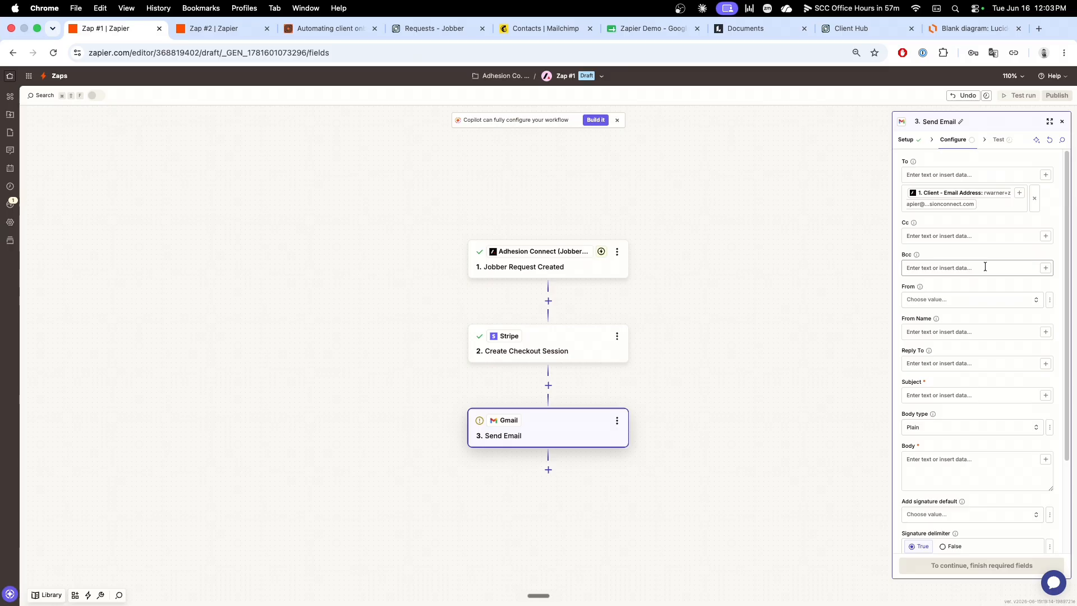
# Step: Choose the sender's address as From and enter the sender's full name as the From Name
pyautogui.click(966, 299)
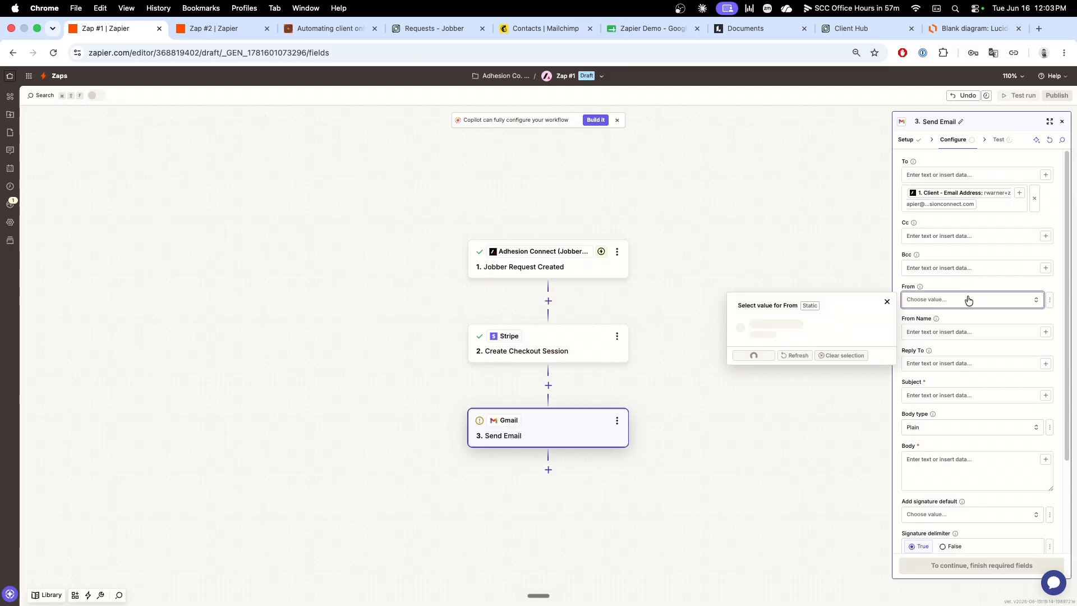
pyautogui.click(766, 366)
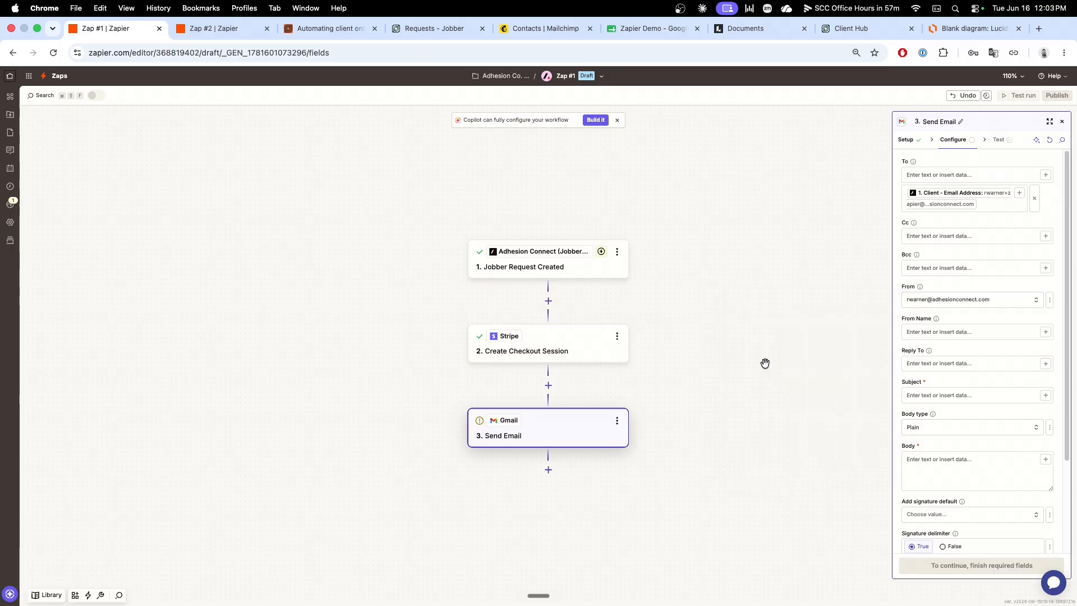
pyautogui.click(944, 332)
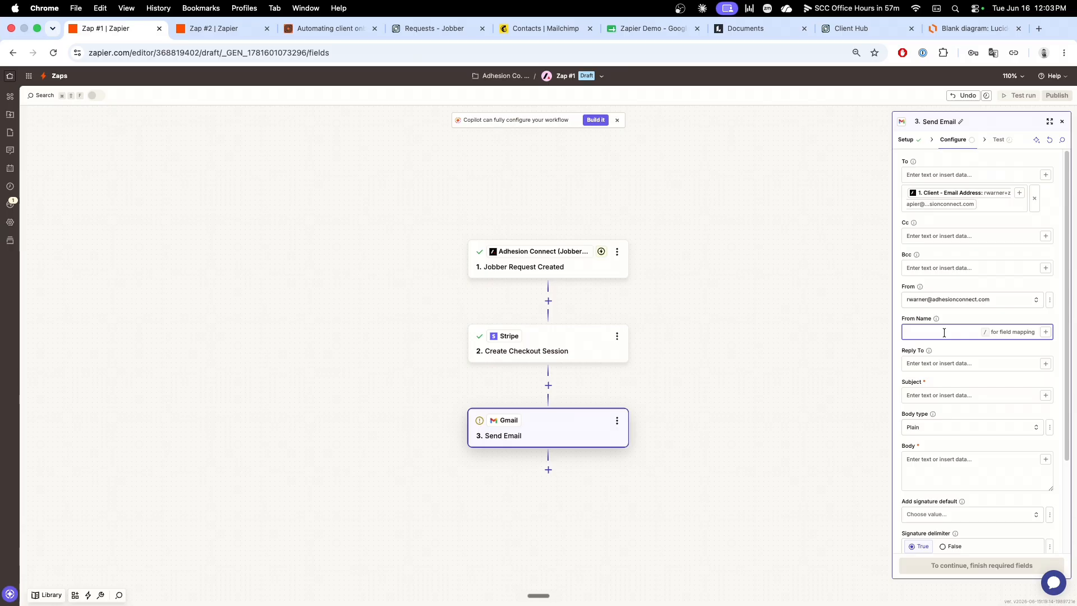
pyautogui.write('Randy Warner')
# Step: Set the email Subject to "Complete your onboarding."
pyautogui.click(954, 396)
pyautogui.write('Comple')
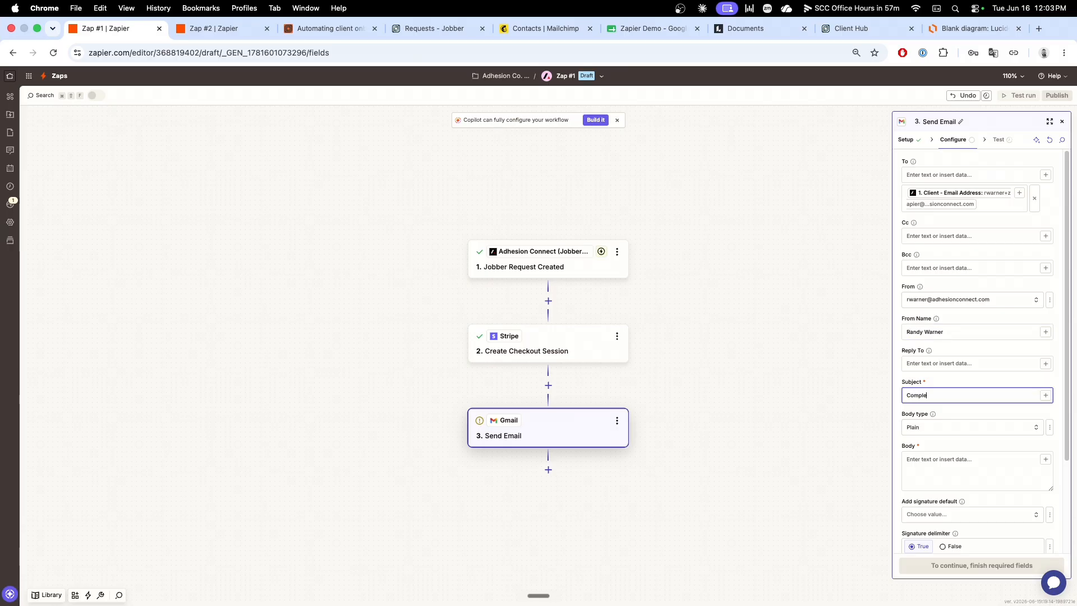
pyautogui.write('te your onboarding')
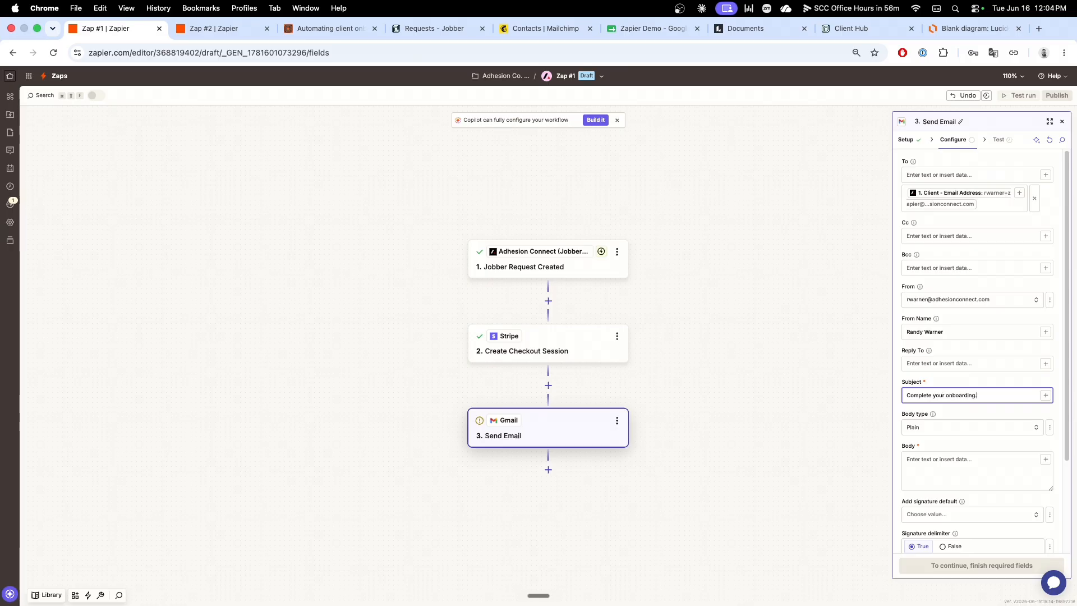
# Step: Write the email body as "Thanks for signing up for service....", a blank line and "Click the link below:", ending with a new line
pyautogui.click(936, 462)
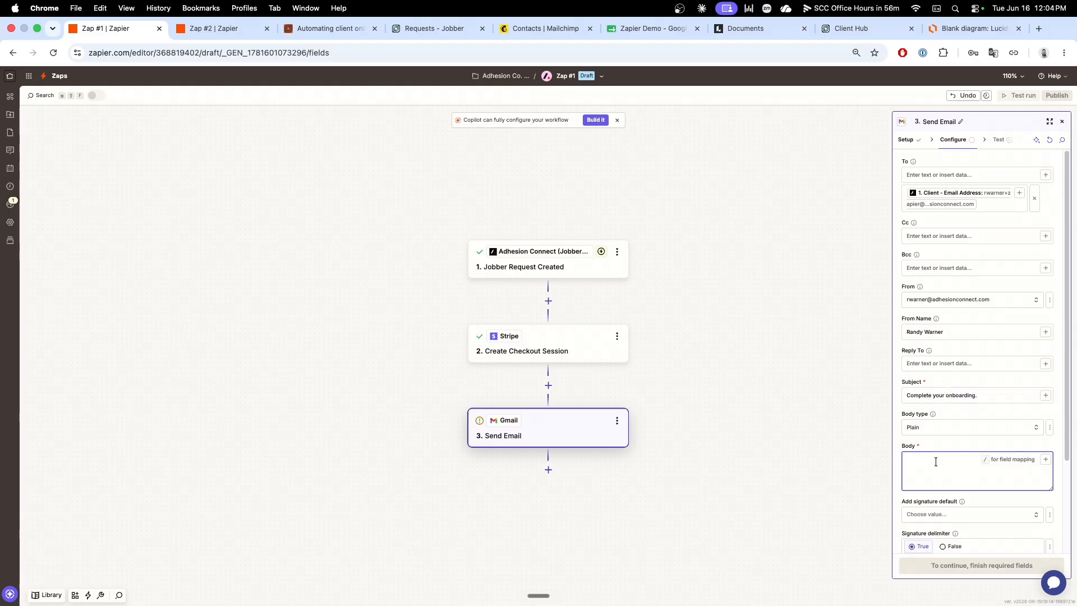
pyautogui.write('Thanks for signing u')
pyautogui.press('Return')
pyautogui.press('Return')
pyautogui.write('Click the link')
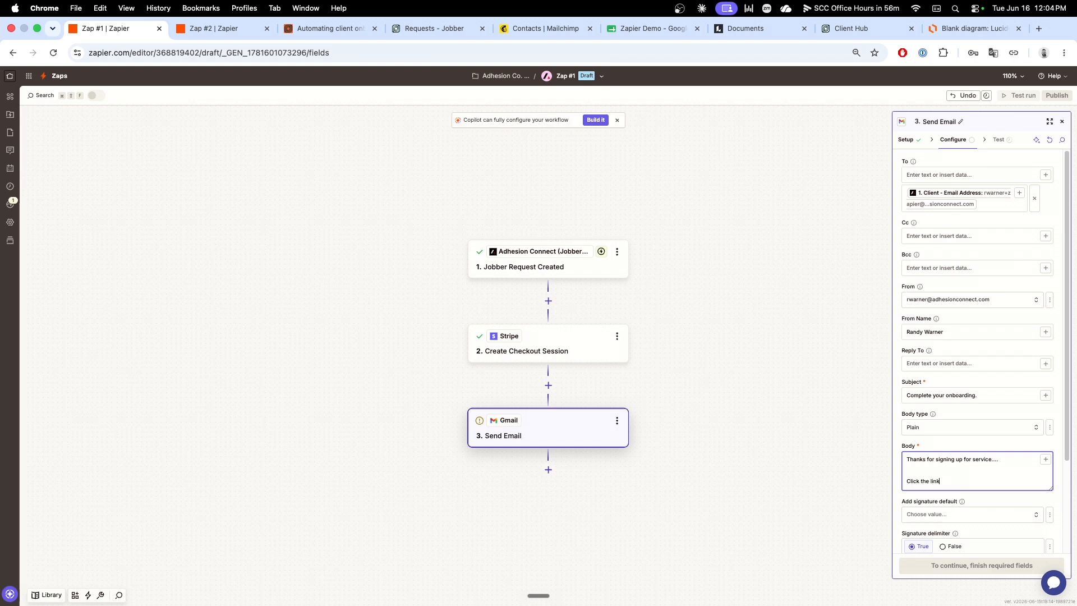
pyautogui.write(' below:')
pyautogui.press('Return')
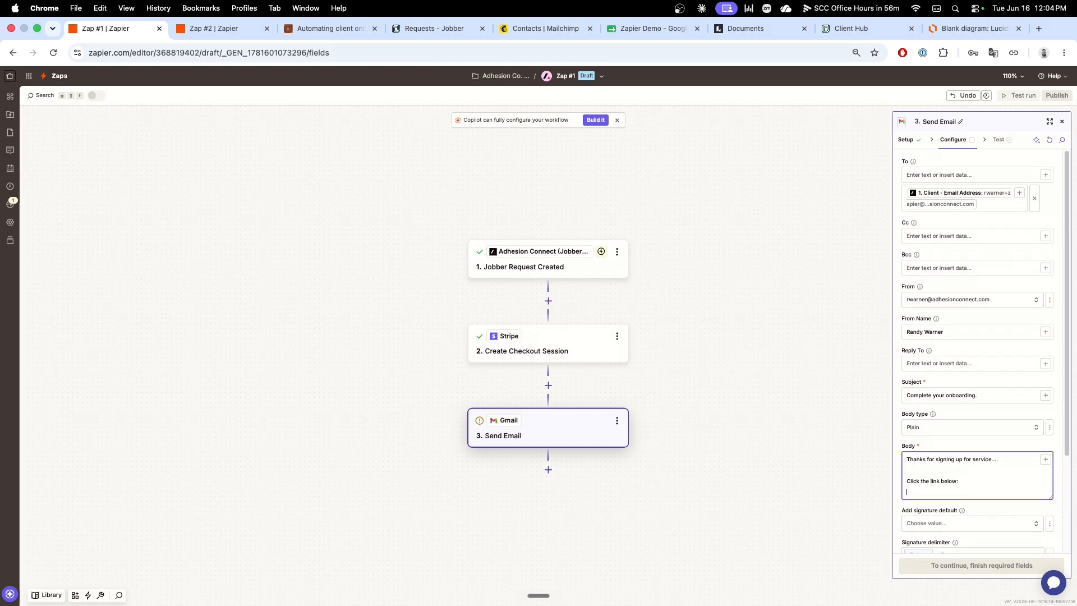
# Step: Insert the Url from the Stripe Create Checkout Session step beneath the body text
pyautogui.click(1045, 459)
pyautogui.click(768, 487)
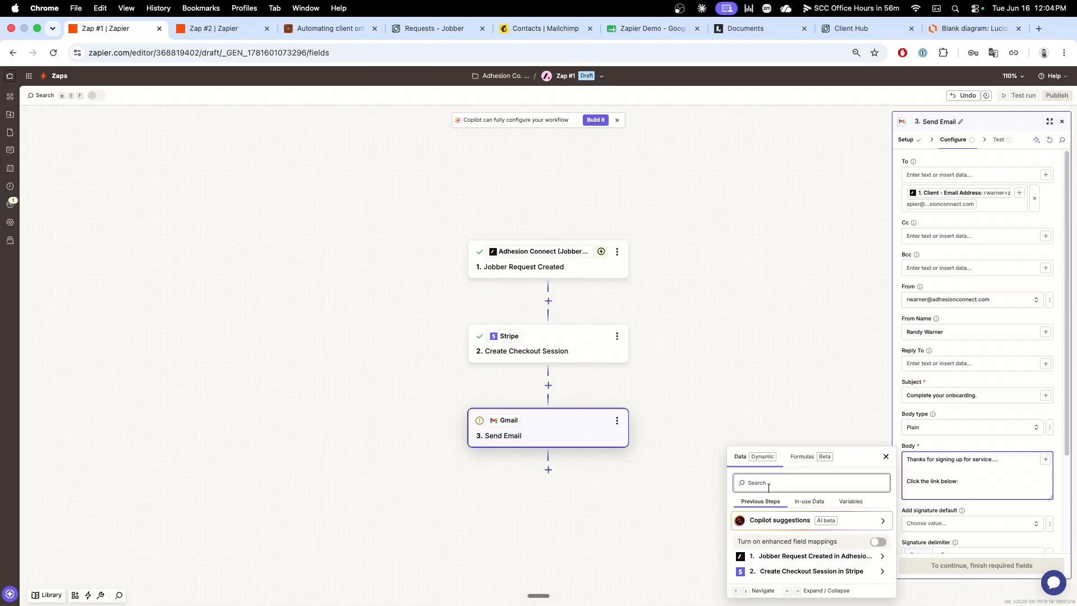
pyautogui.write('URL')
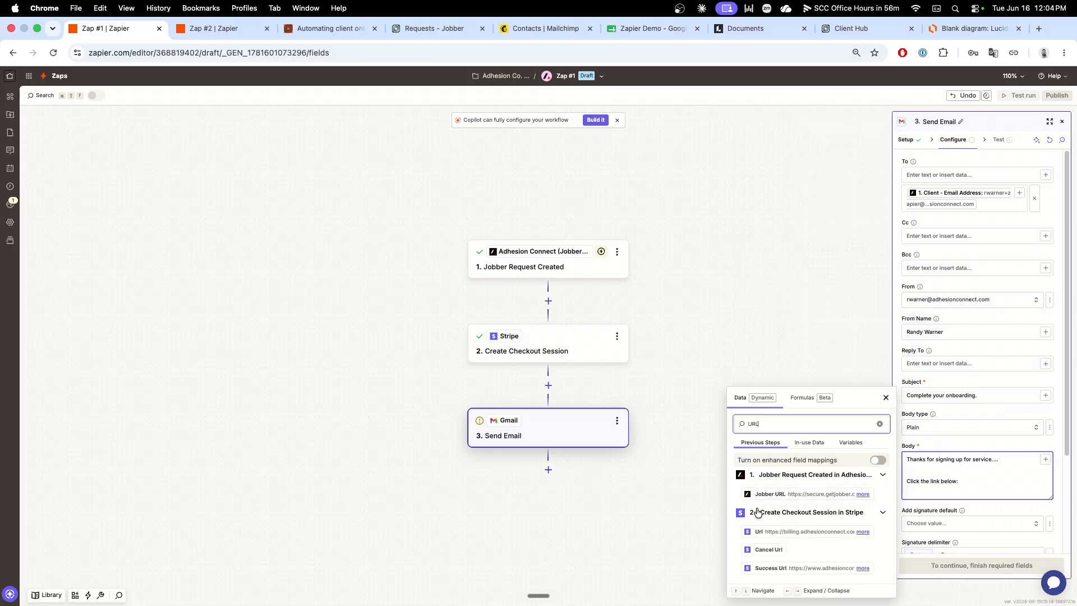
pyautogui.click(793, 532)
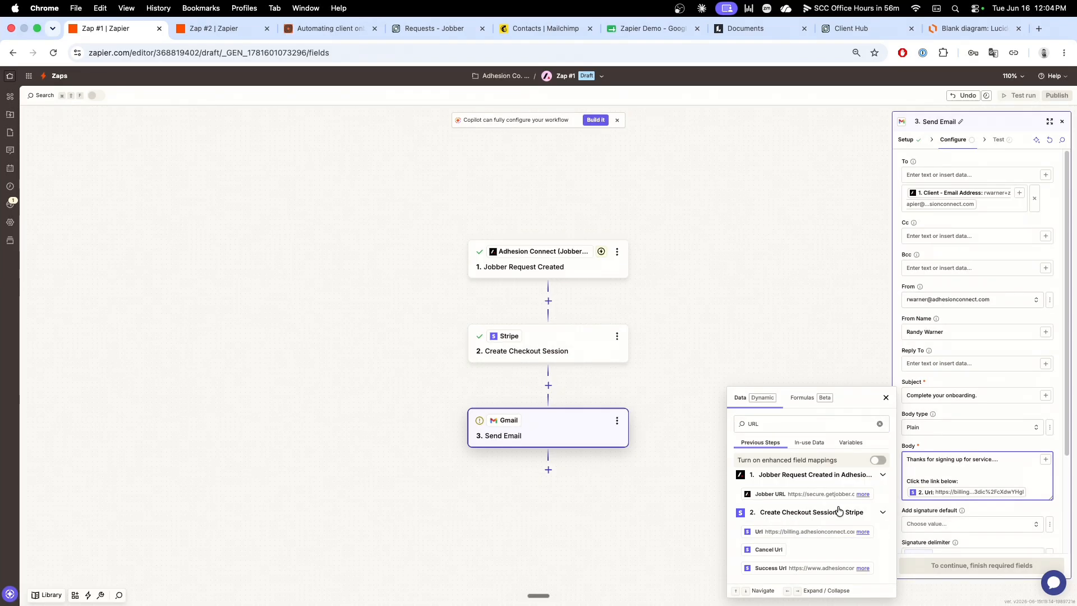
pyautogui.click(963, 447)
# Step: Continue to the Send Email step's test and skip the test
pyautogui.scroll(-3, 970, 446)
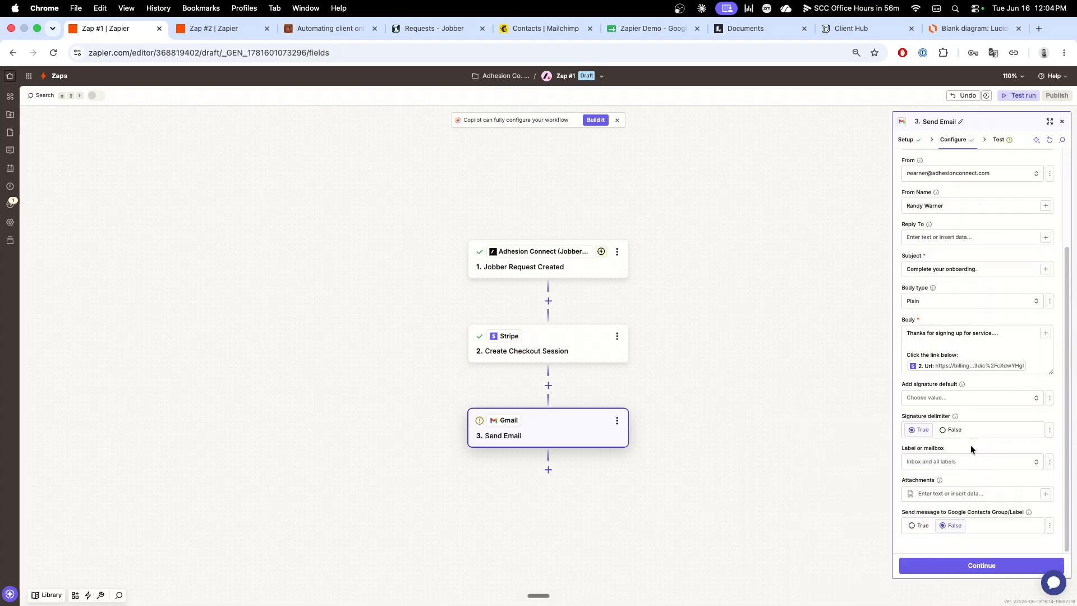
pyautogui.click(986, 565)
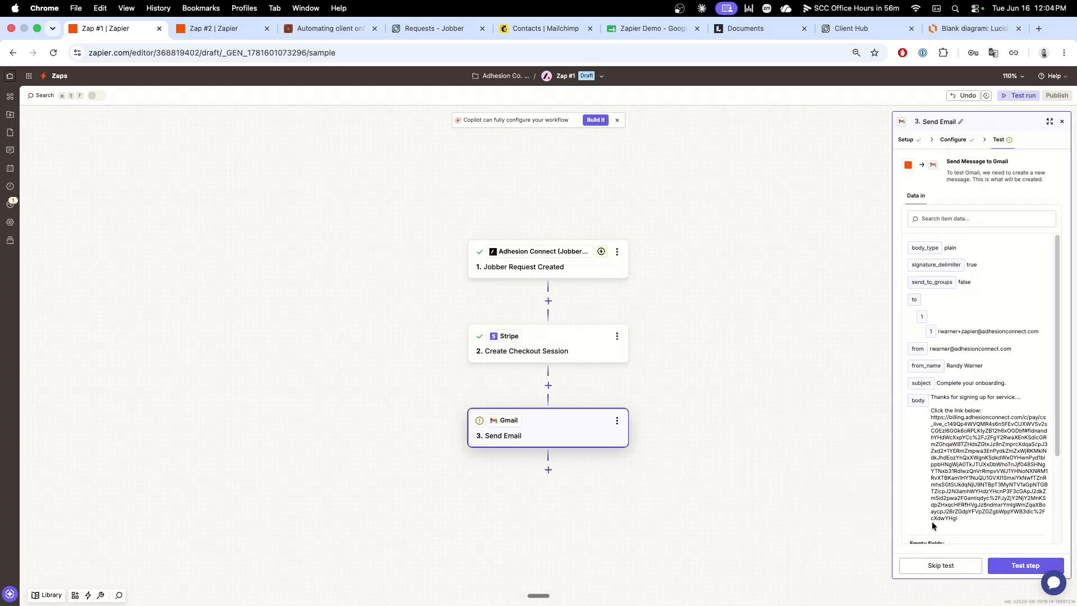
pyautogui.click(957, 566)
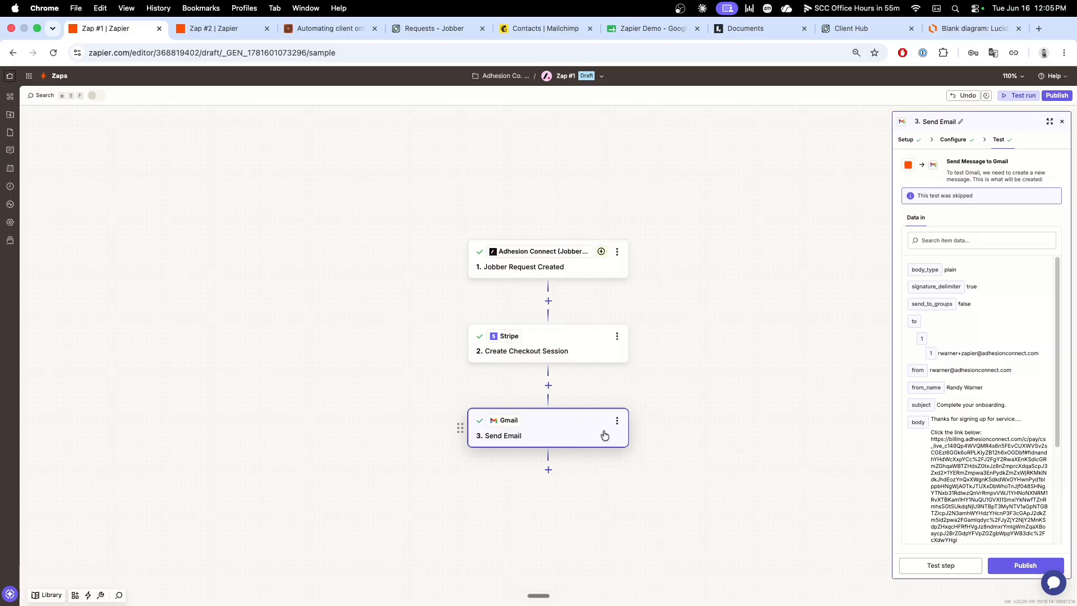
# Step: Review the Zap #1 flow in the Lucidchart diagram and open the Update Client step's configuration in Zap #2
pyautogui.click(960, 29)
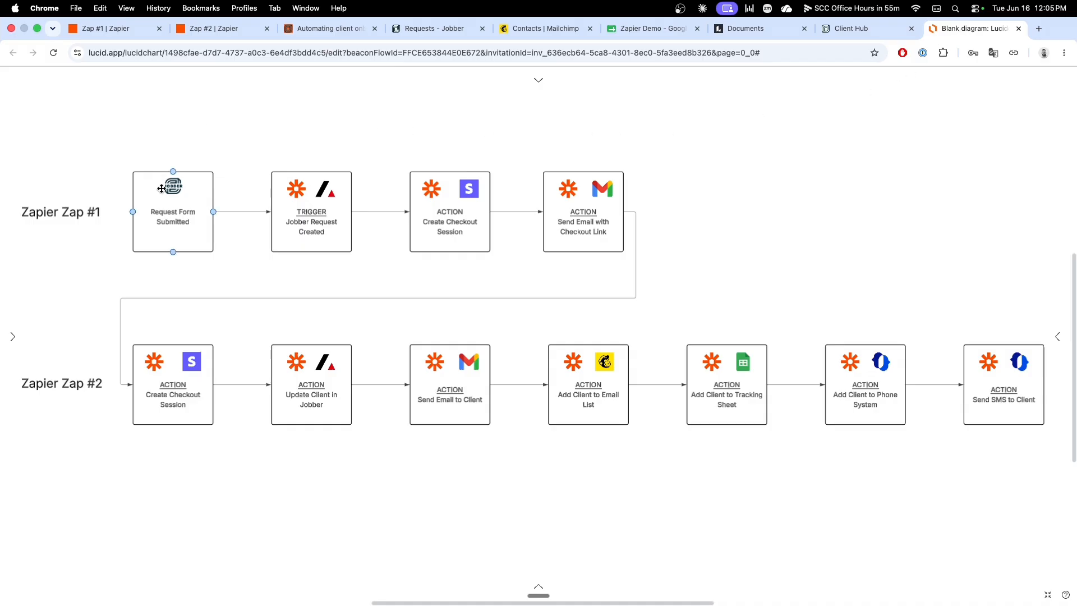
pyautogui.click(296, 199)
pyautogui.click(565, 209)
pyautogui.click(64, 179)
pyautogui.click(219, 34)
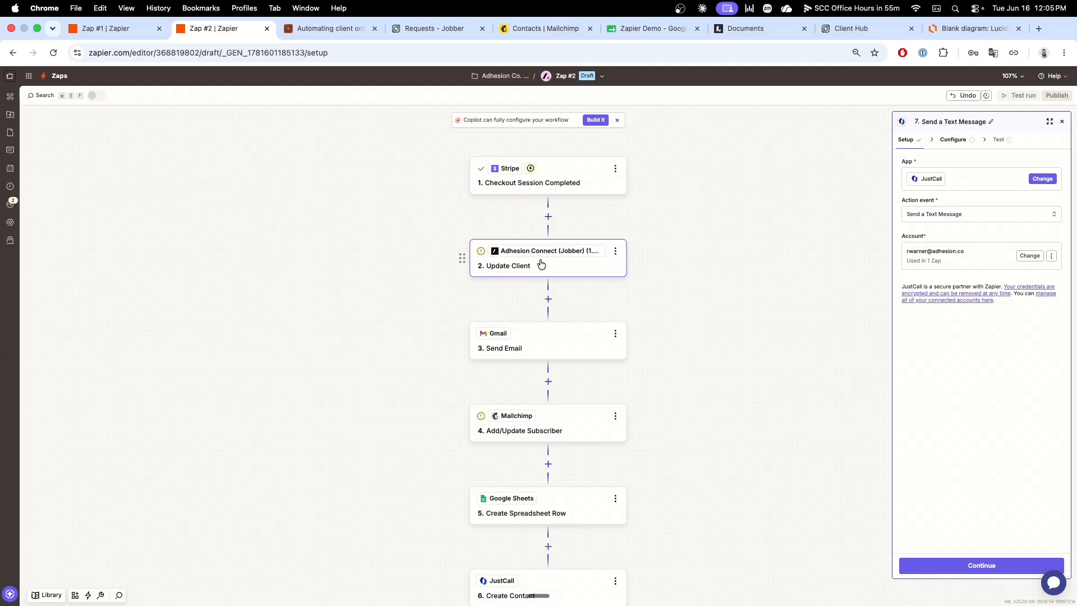
pyautogui.click(540, 259)
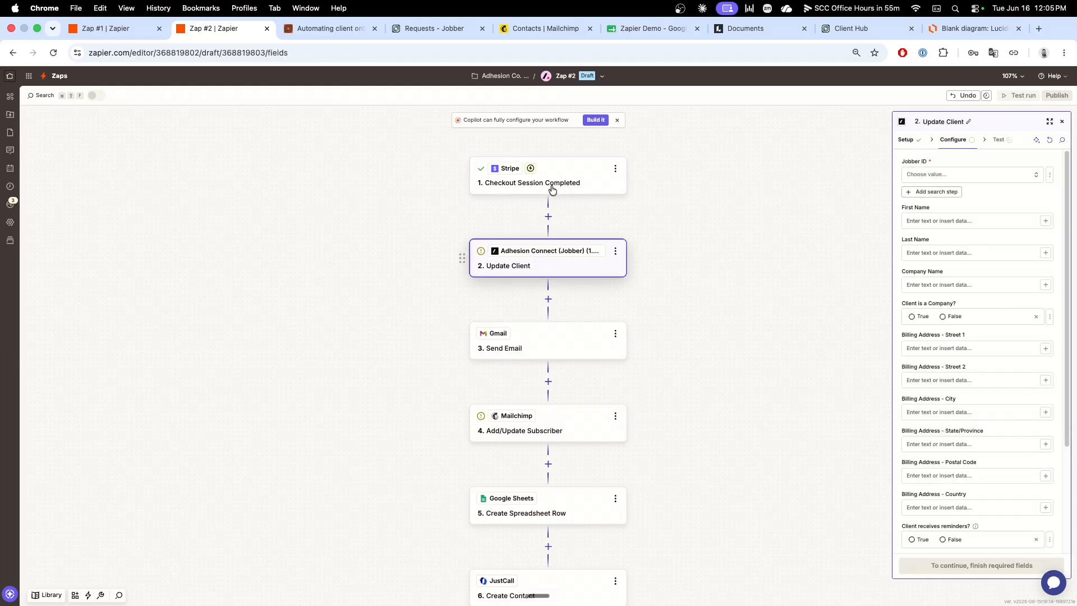
# Step: In Zap #1, examine the Jobber Request Created test record Request A and highlight its Client - Jobber ID value
pyautogui.click(107, 29)
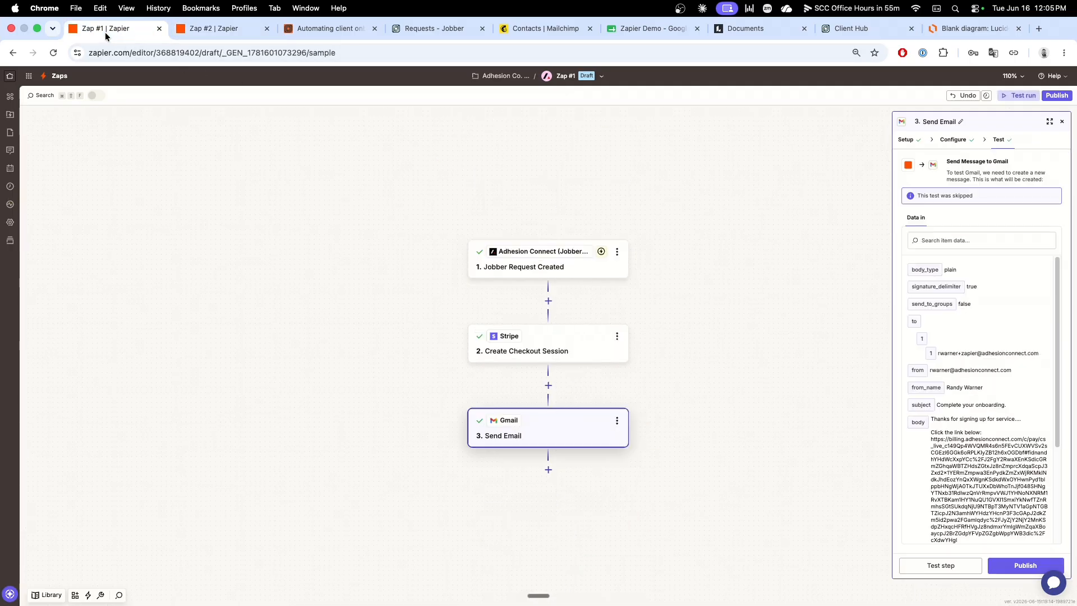
pyautogui.click(519, 255)
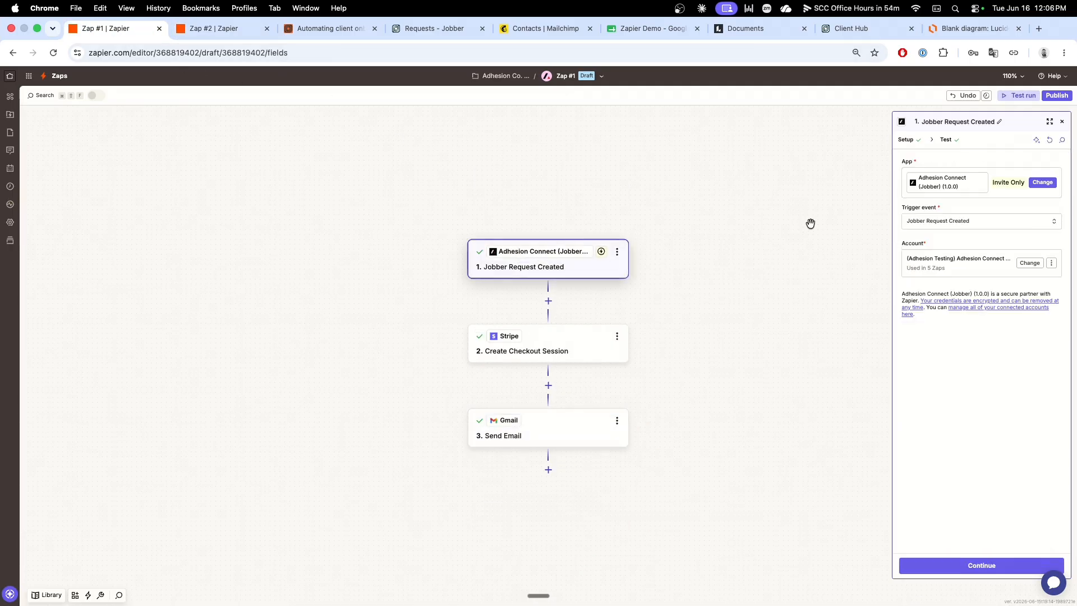
pyautogui.click(560, 350)
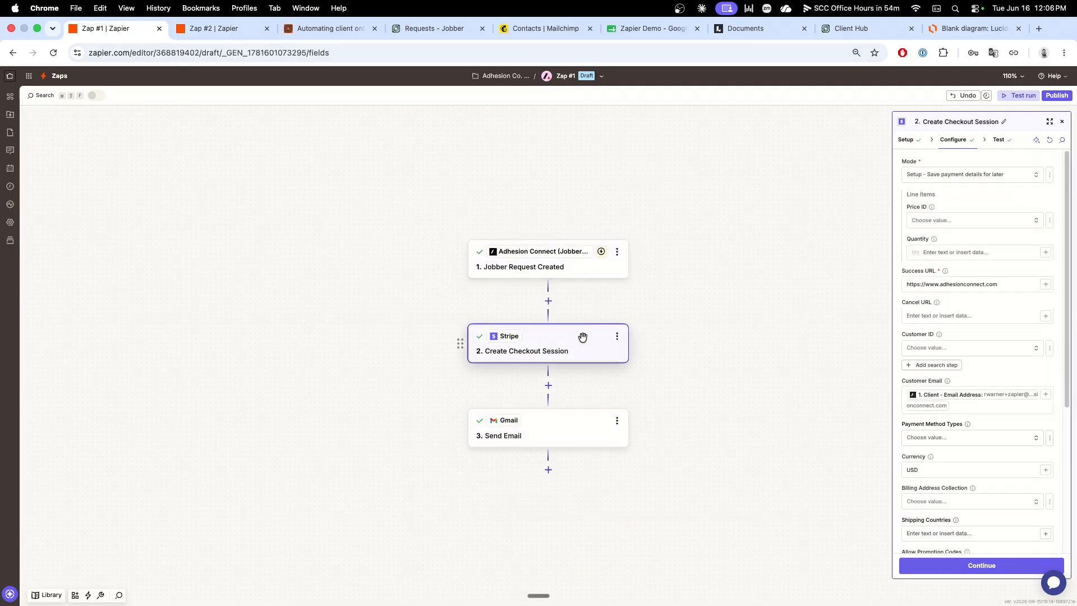
pyautogui.click(533, 273)
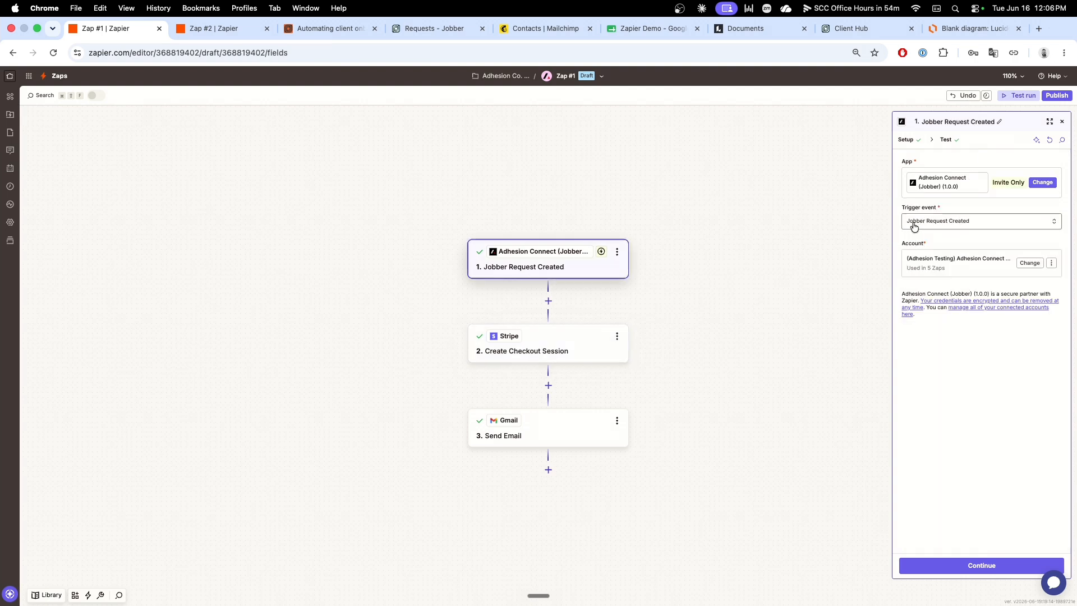
pyautogui.click(946, 141)
pyautogui.click(960, 242)
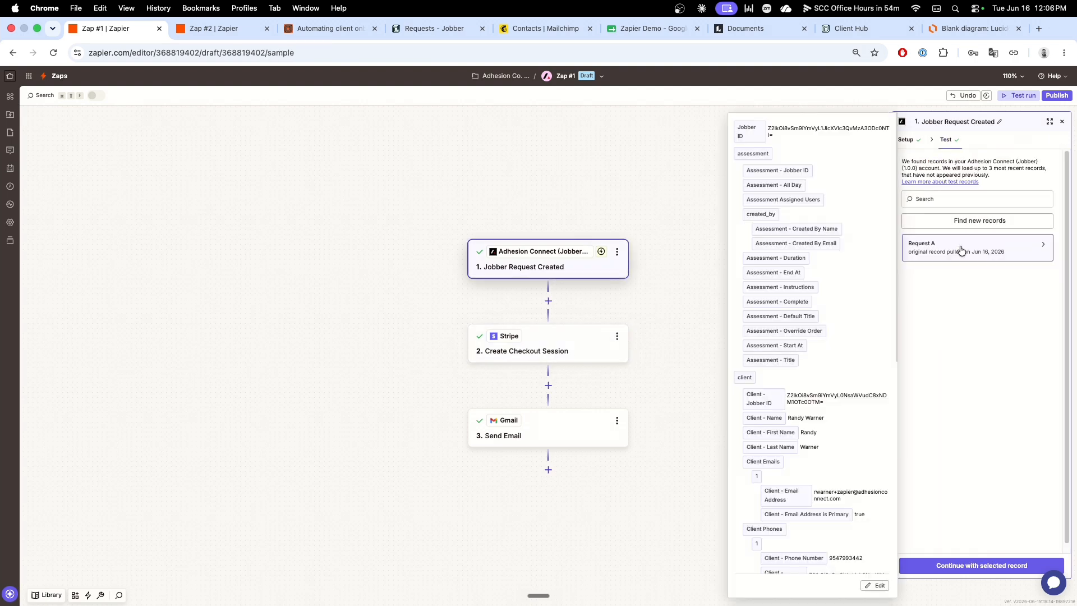
pyautogui.scroll(-3, 819, 264)
pyautogui.scroll(-3, 816, 312)
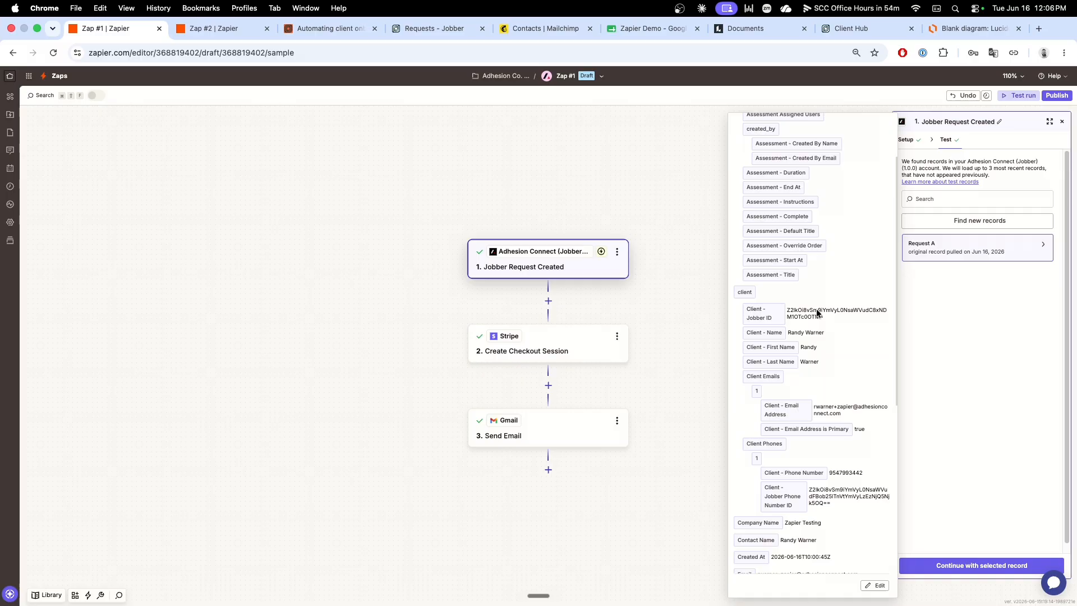
pyautogui.moveTo(825, 319); pyautogui.dragTo(787, 310)
pyautogui.press('super+c')
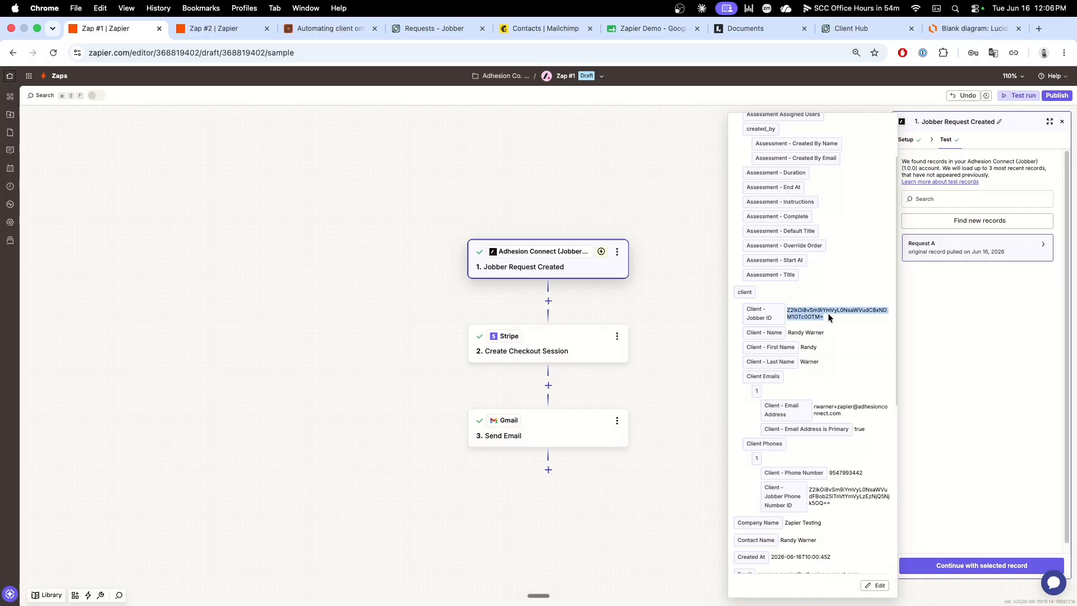
# Step: Switch the Jobber ID field of Zap #2's Update Client step to a custom value
pyautogui.click(226, 33)
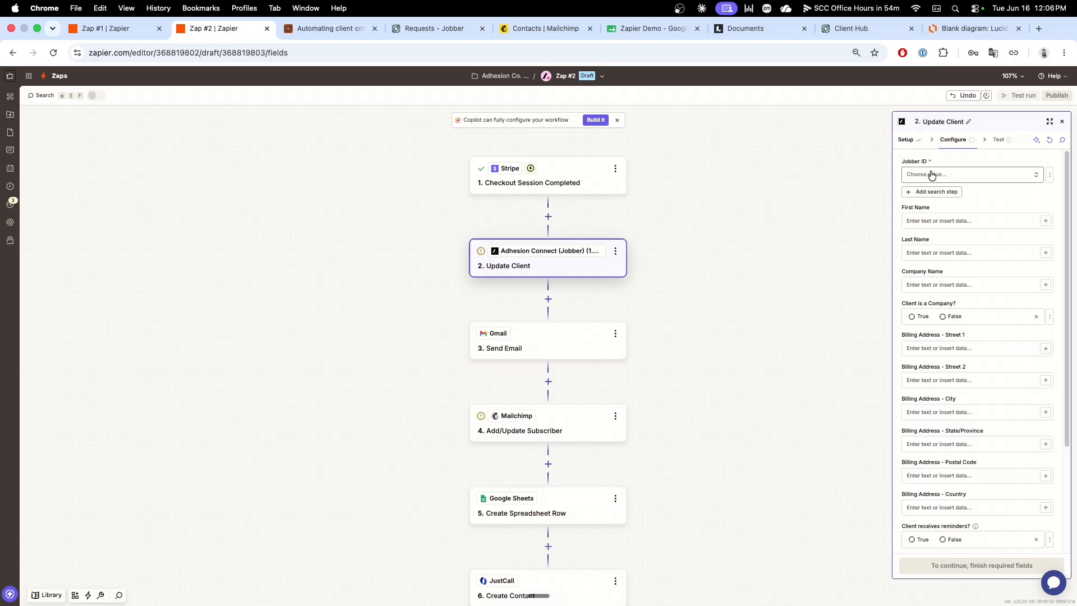
pyautogui.click(1049, 174)
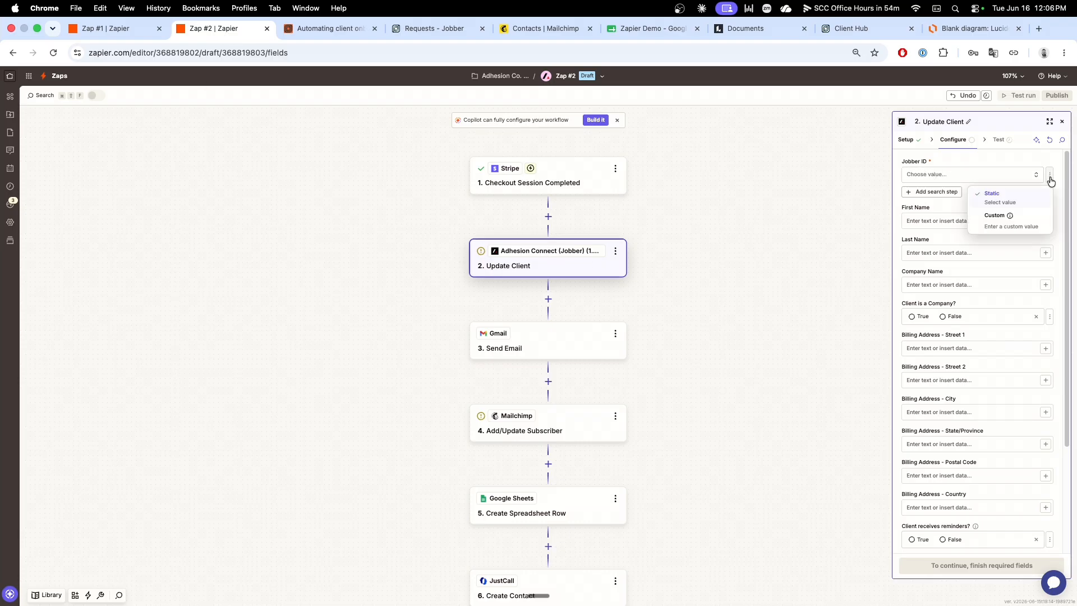
pyautogui.click(1010, 227)
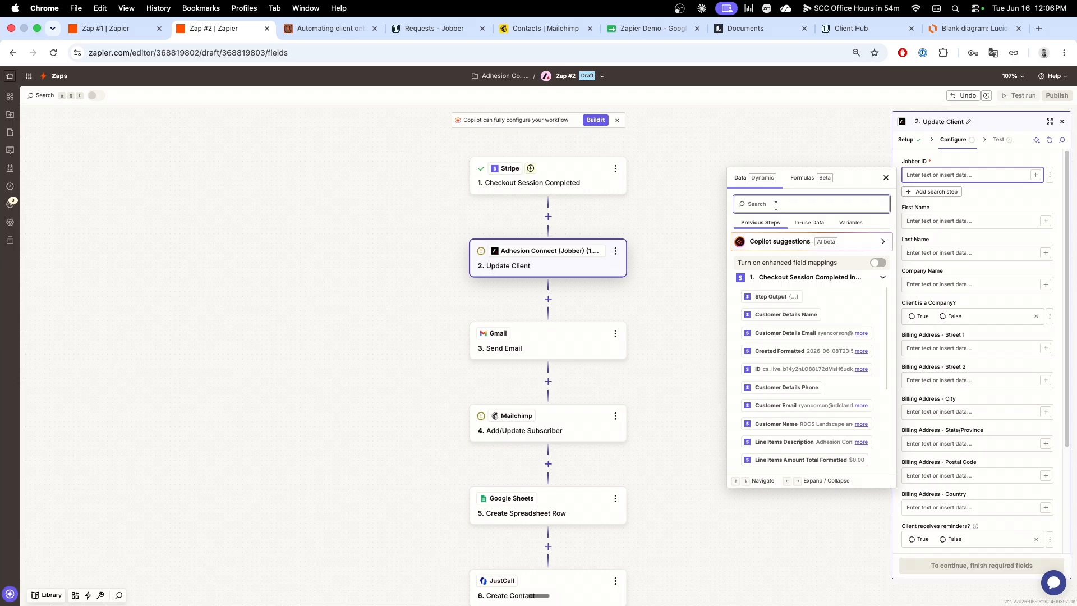
# Step: Try mapping the Jobber ID to the checkout session's Client Reference Id, and clear the mapping from the field
pyautogui.write('Customer Re')
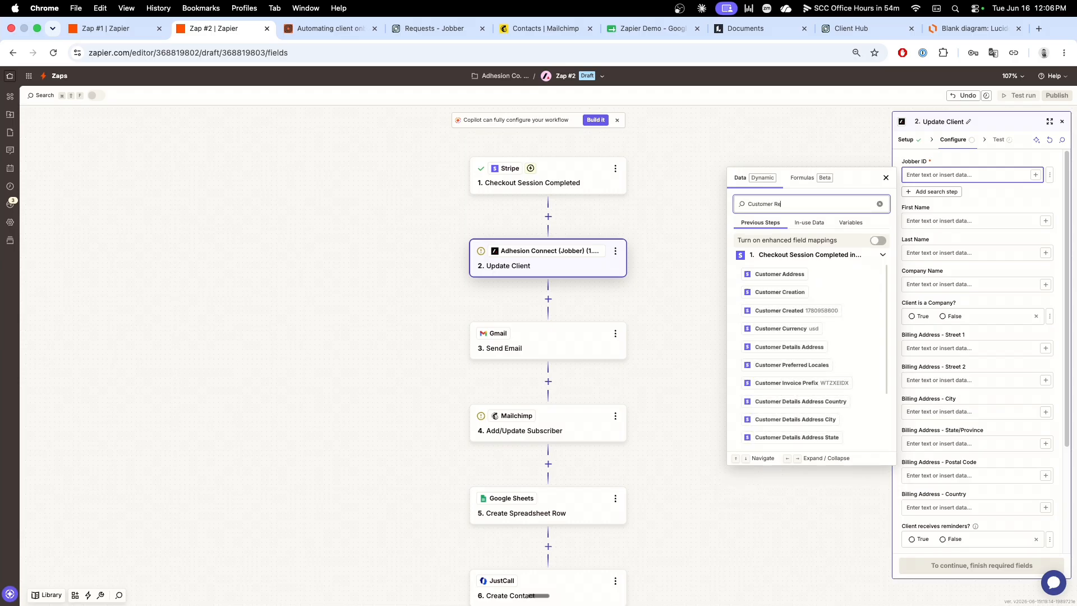
pyautogui.write('f')
pyautogui.press('BackSpace')
pyautogui.press('BackSpace')
pyautogui.press('BackSpace')
pyautogui.press('BackSpace')
pyautogui.press('BackSpace')
pyautogui.press('BackSpace')
pyautogui.press('BackSpace')
pyautogui.press('BackSpace')
pyautogui.press('BackSpace')
pyautogui.press('BackSpace')
pyautogui.press('BackSpace')
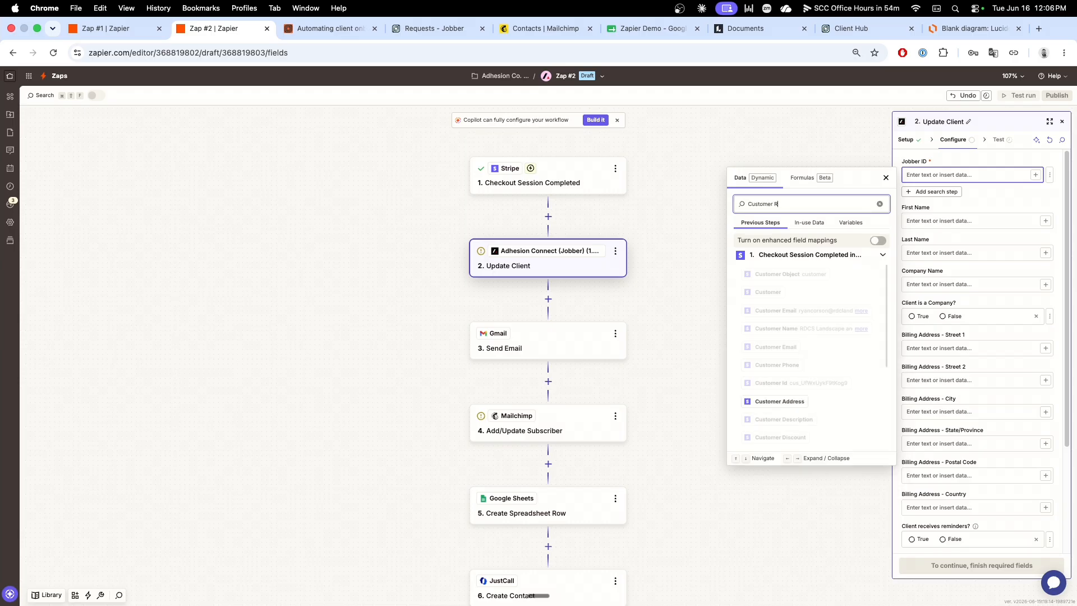
pyautogui.press('BackSpace')
pyautogui.write('Refere')
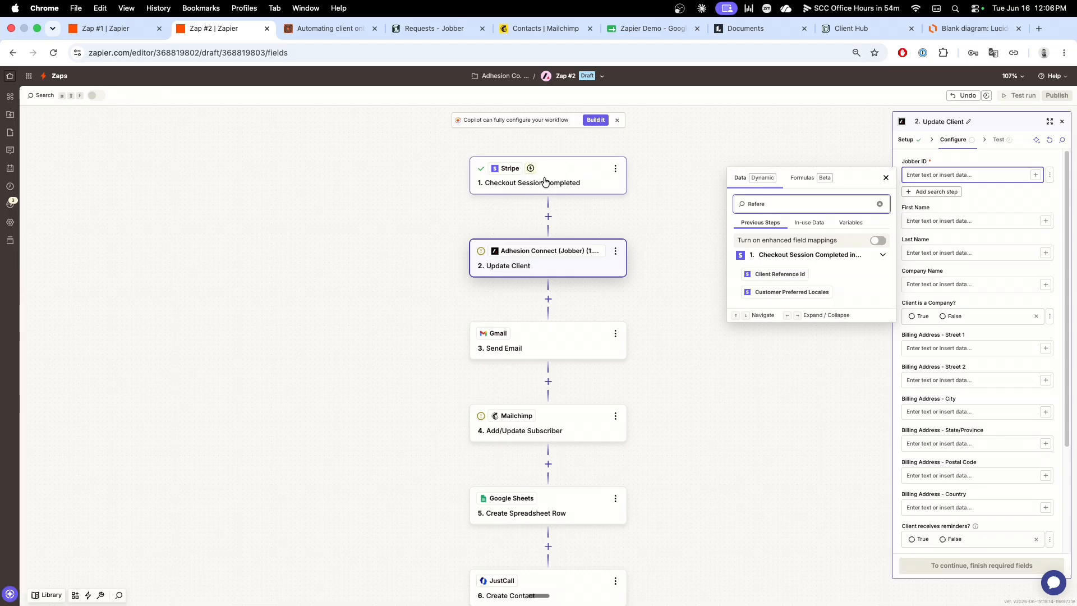
pyautogui.click(772, 277)
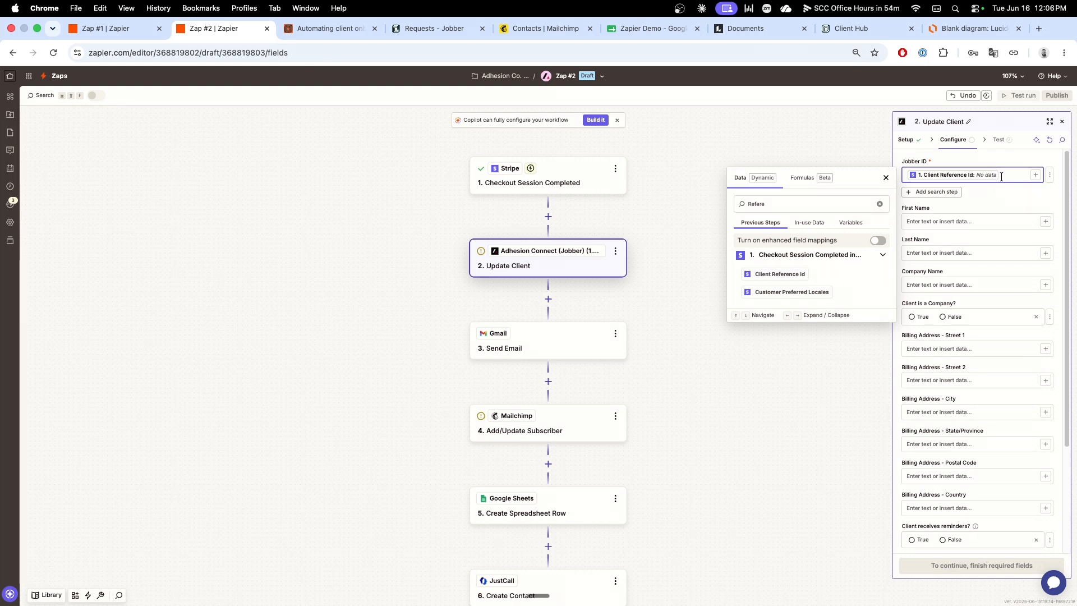
pyautogui.press('BackSpace')
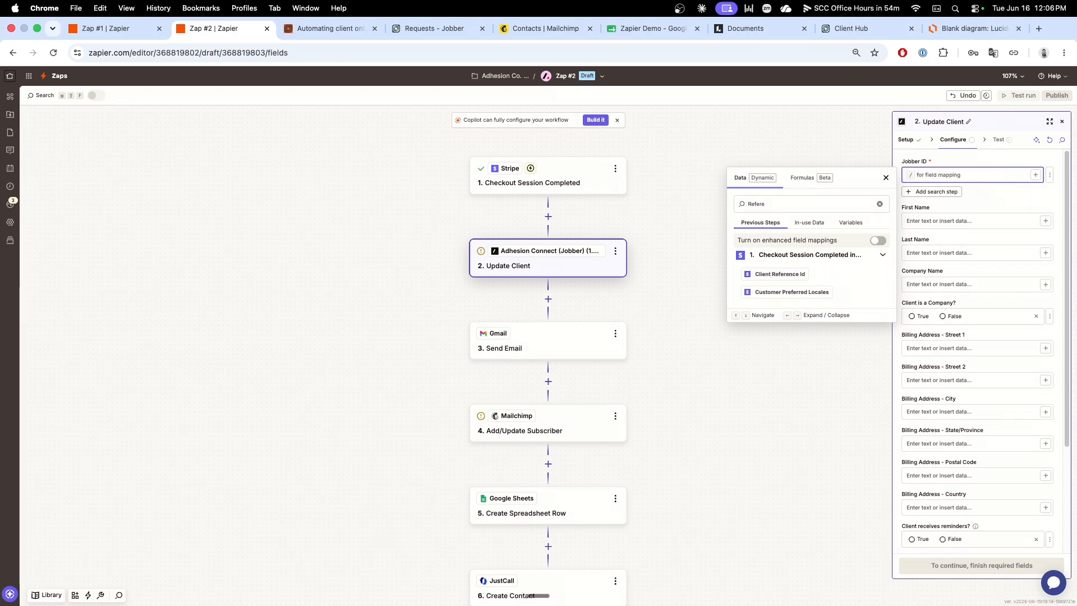
# Step: Paste the copied client Jobber ID into the Update Client step's Jobber ID field and look through its remaining fields
pyautogui.press('super+v')
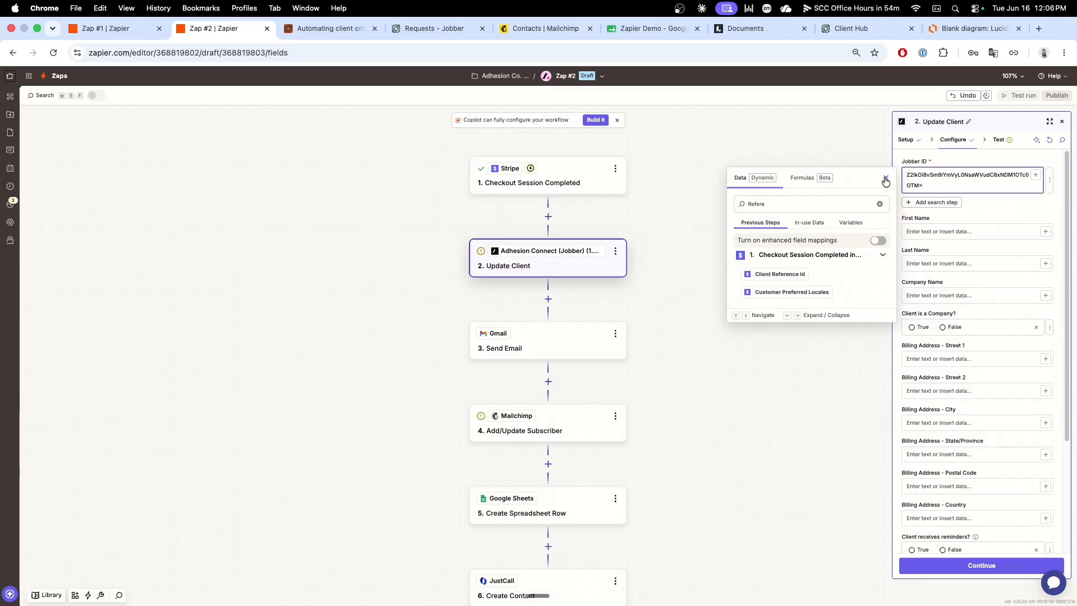
pyautogui.click(885, 179)
pyautogui.scroll(-5, 995, 279)
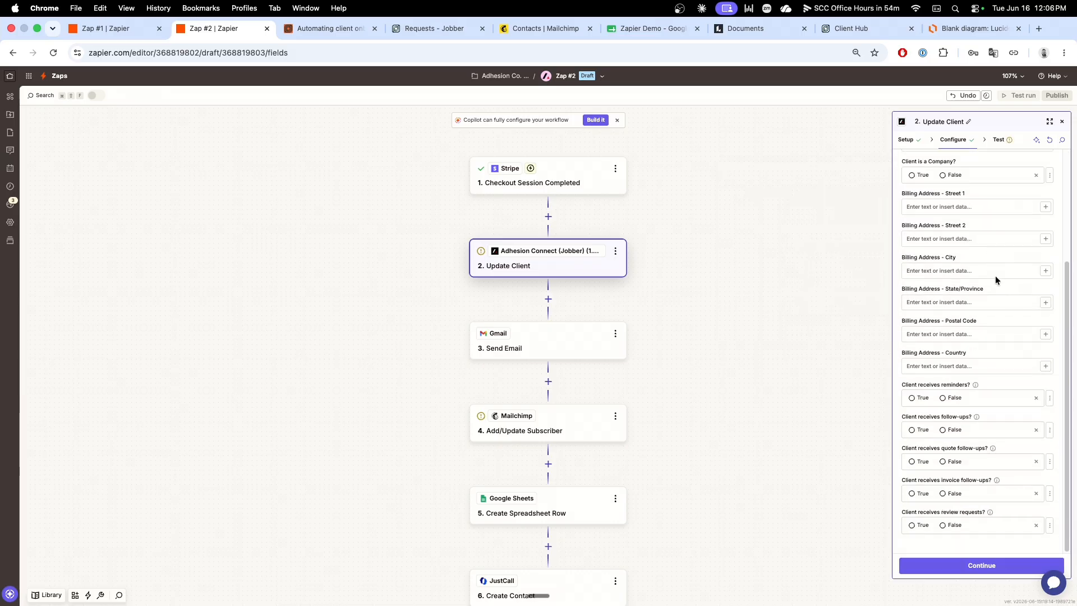
pyautogui.scroll(5, 995, 278)
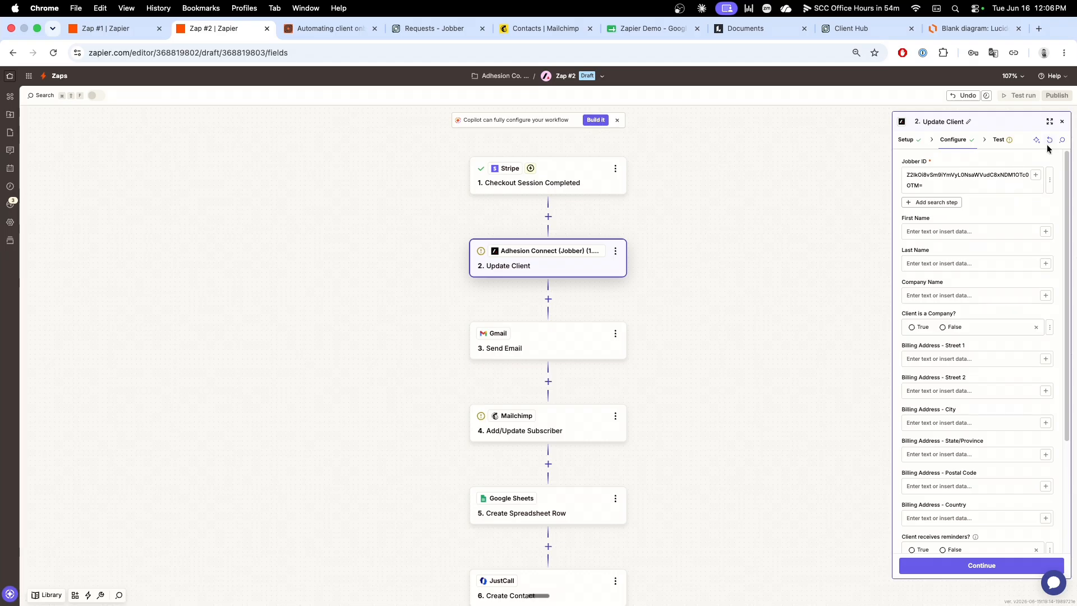
pyautogui.scroll(-3, 1012, 261)
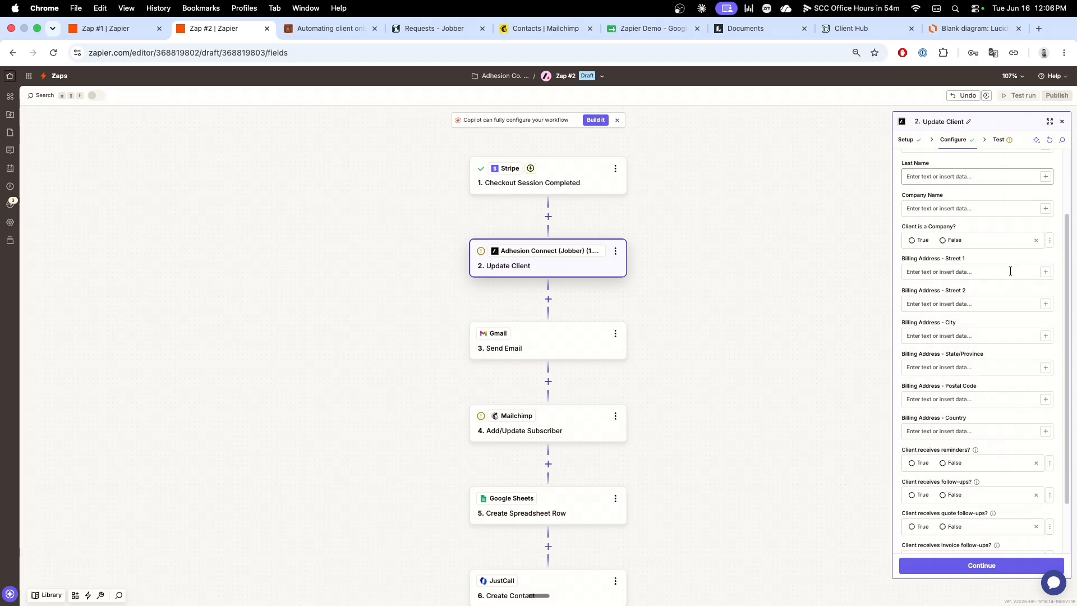
pyautogui.scroll(-1, 1010, 271)
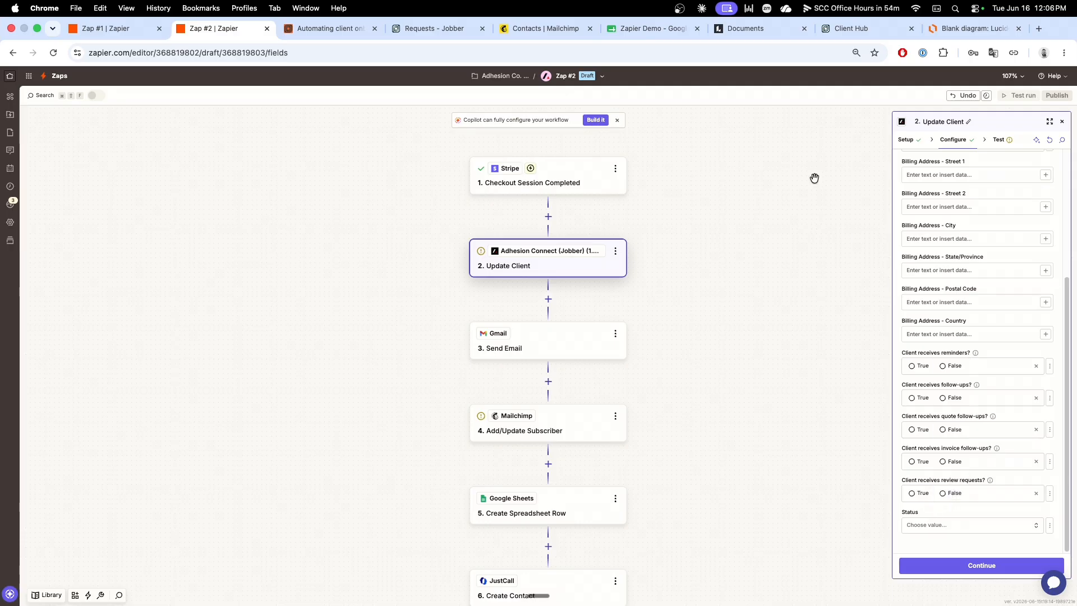
# Step: Switch to Jobber and open the Custom Fields settings to review the client custom fields
pyautogui.click(848, 31)
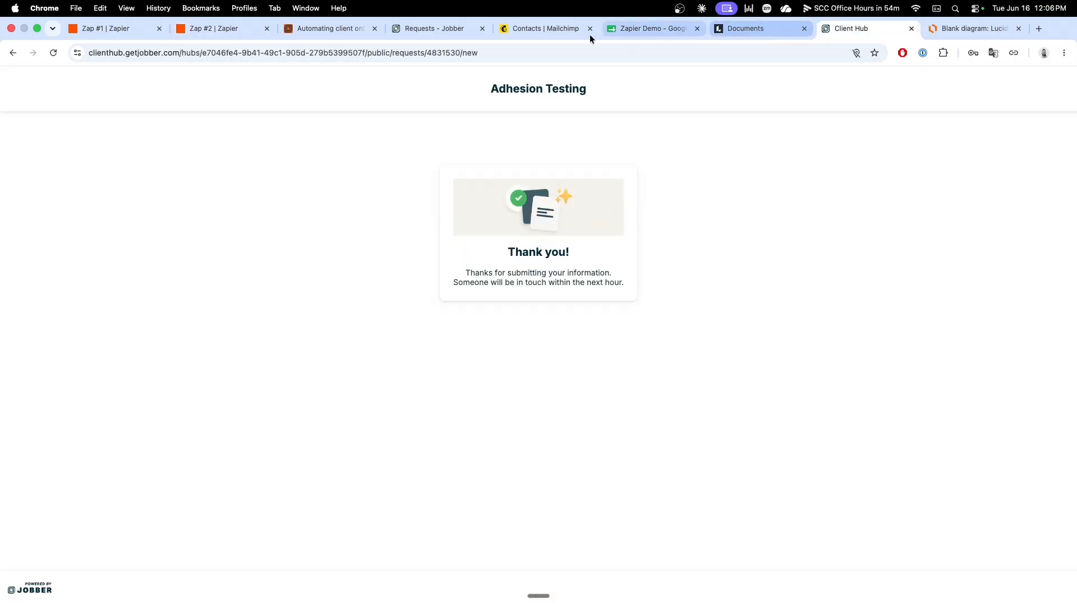
pyautogui.click(443, 31)
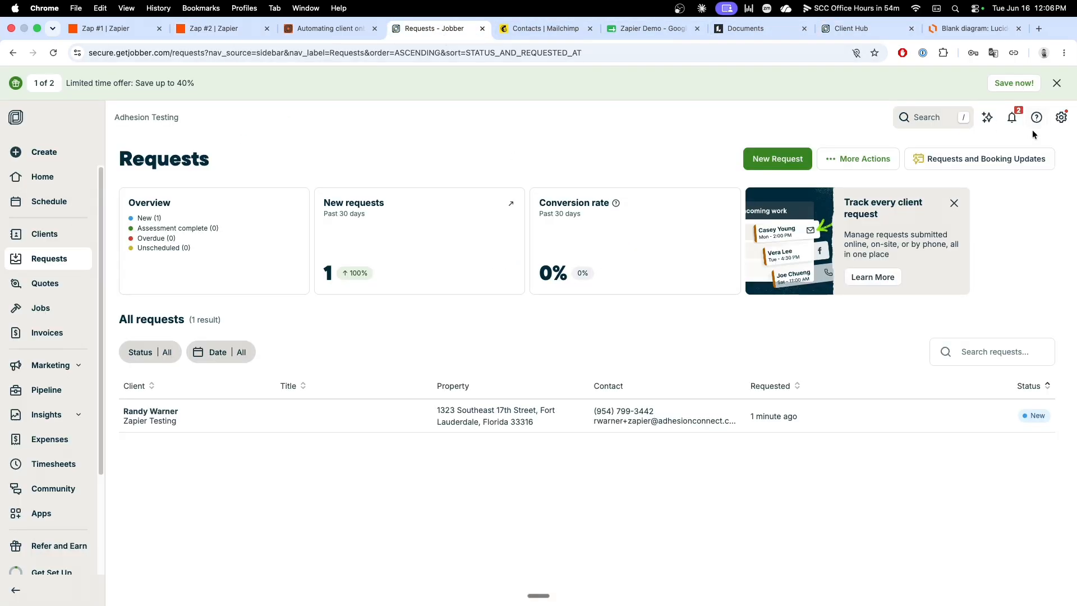
pyautogui.click(1061, 117)
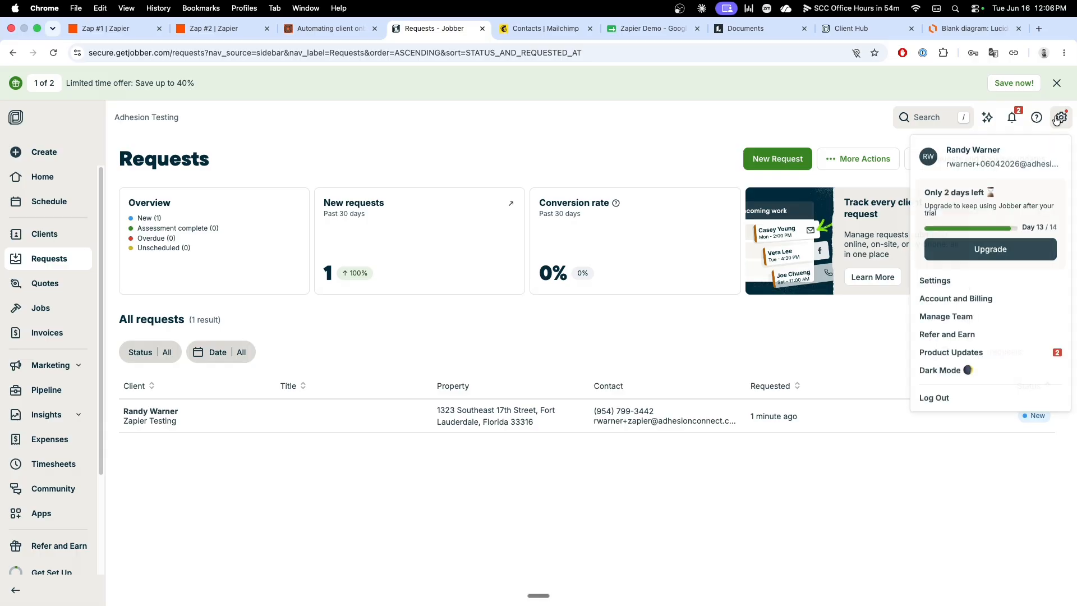
pyautogui.click(956, 282)
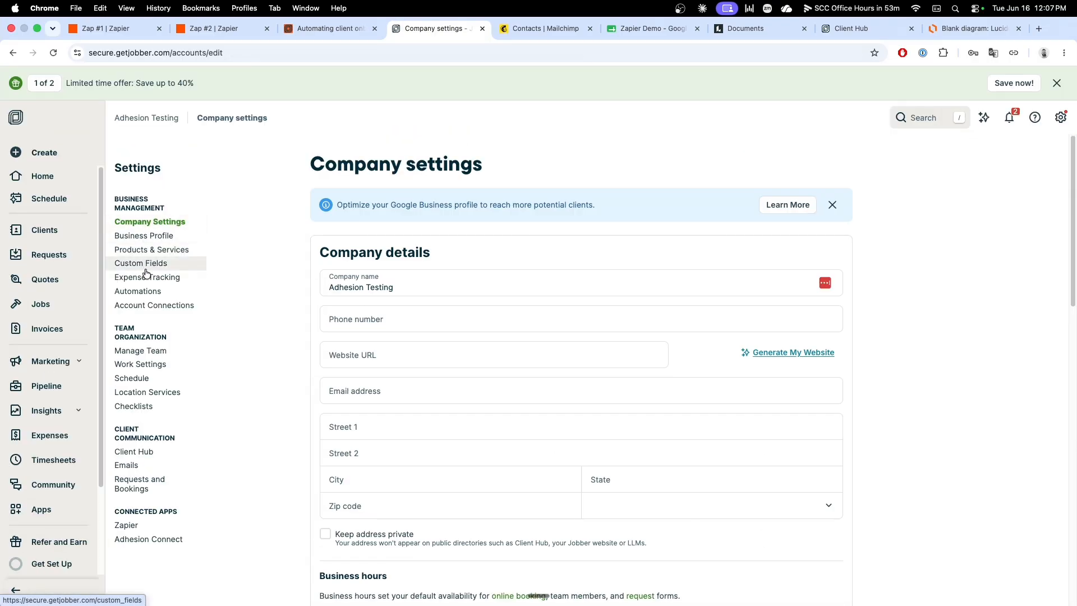
pyautogui.click(146, 272)
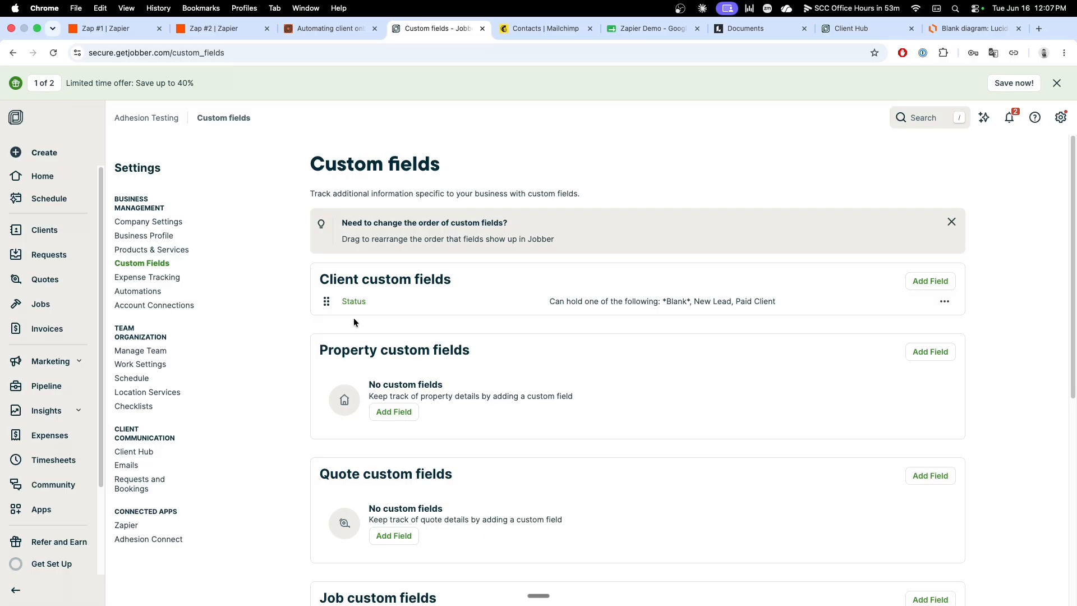
# Step: Back in Zap #2, set the Update Client step's Status to Paid Client and continue to its test
pyautogui.click(218, 29)
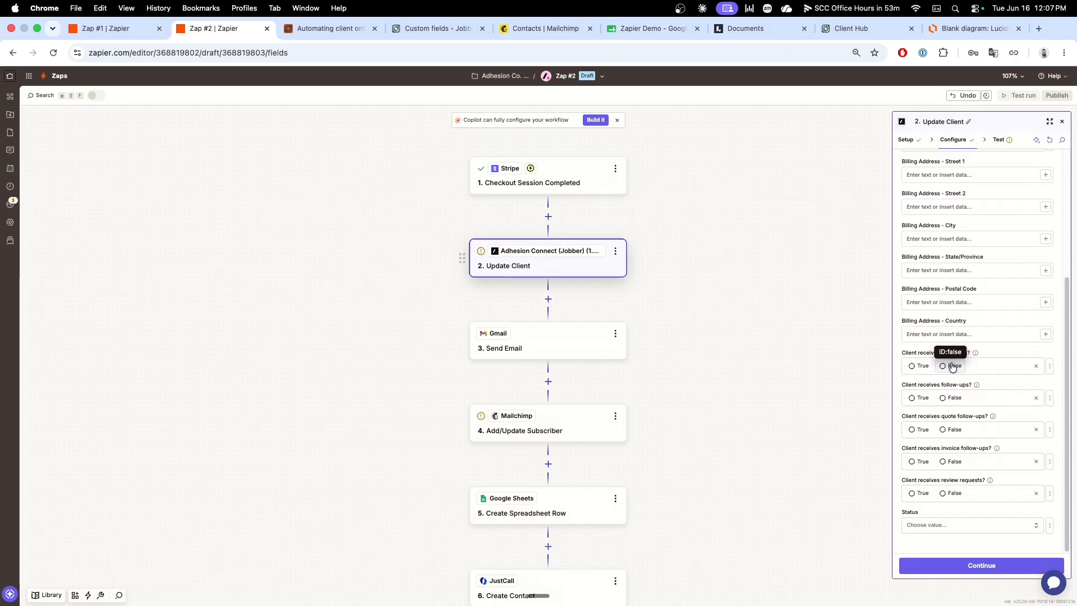
pyautogui.click(999, 526)
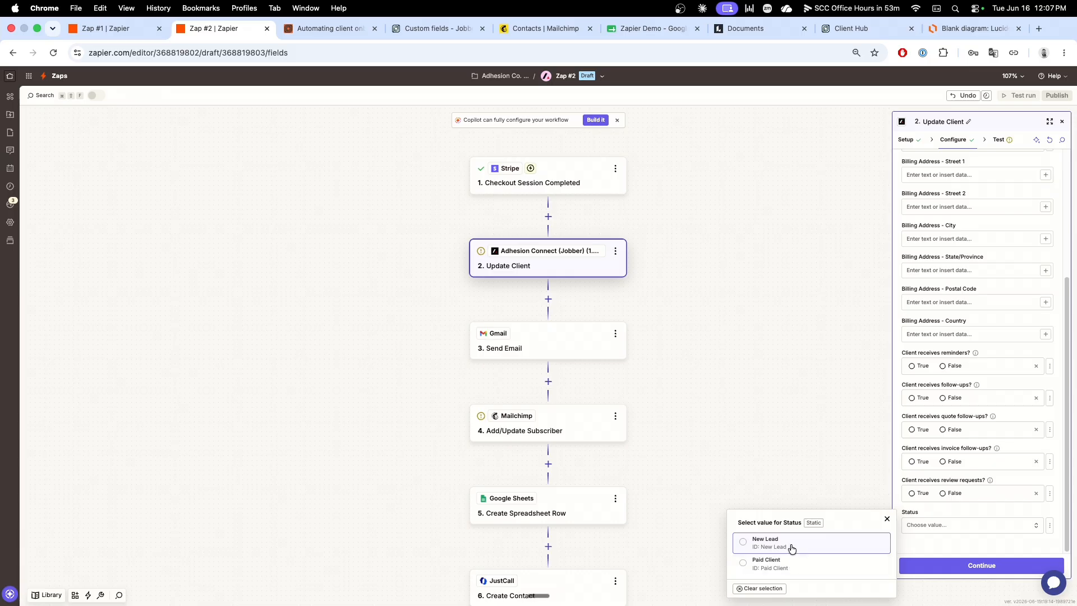
pyautogui.click(793, 567)
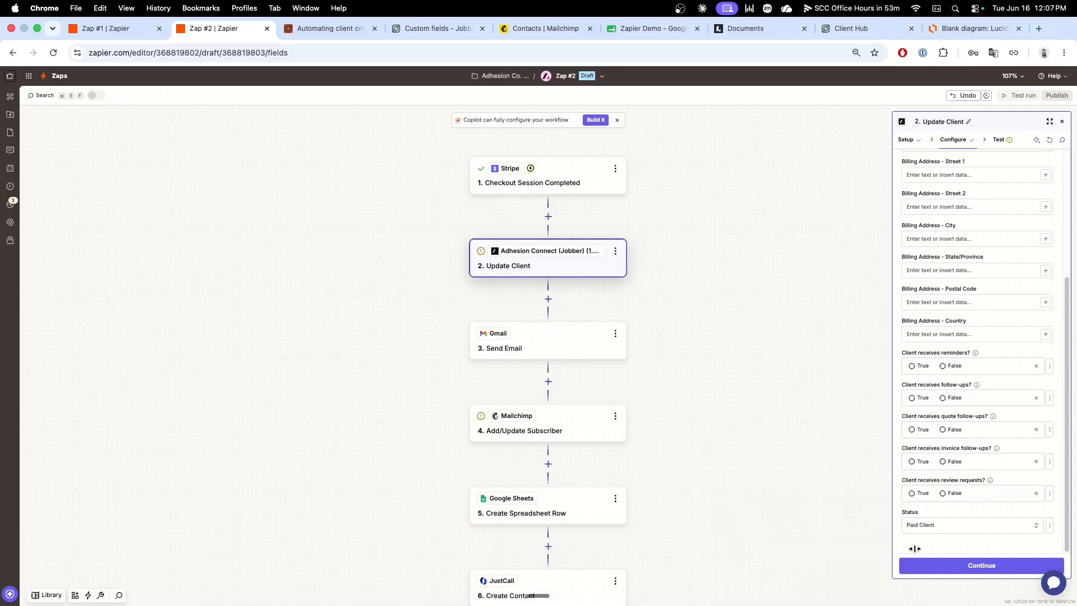
pyautogui.click(982, 565)
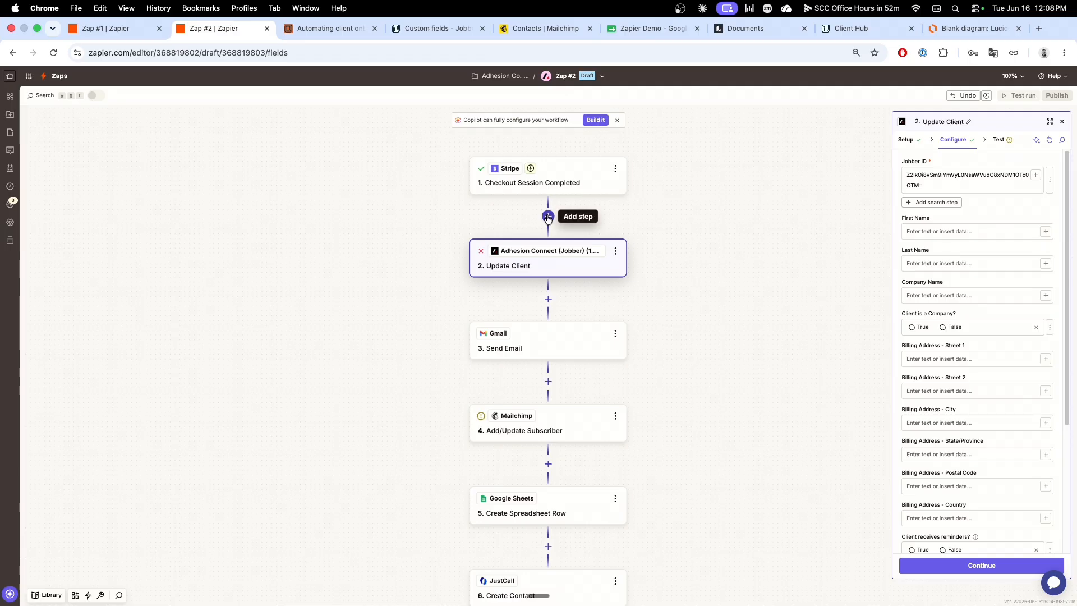
# Step: Add an Adhesion Connect (Jobber) Find Clients step between the Stripe trigger and Update Client, and continue to its configuration
pyautogui.click(548, 217)
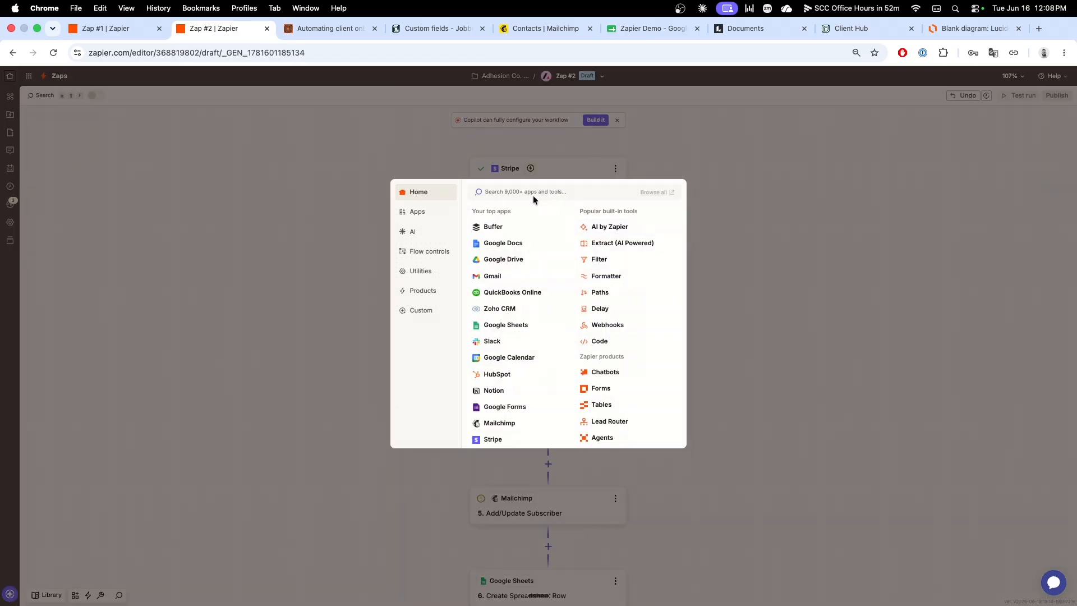
pyautogui.write('Adhesion')
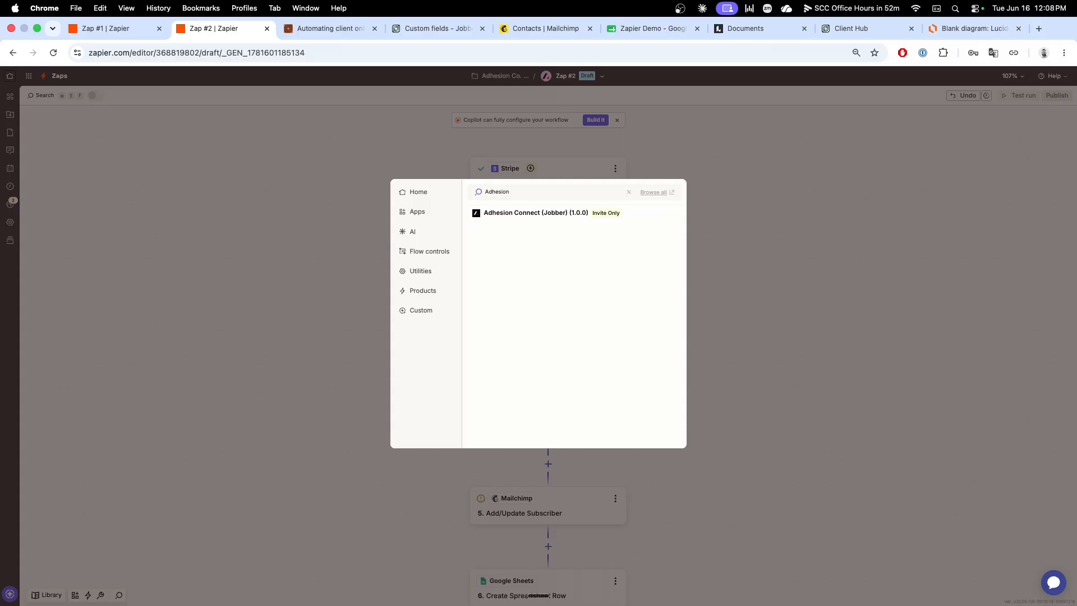
pyautogui.click(517, 213)
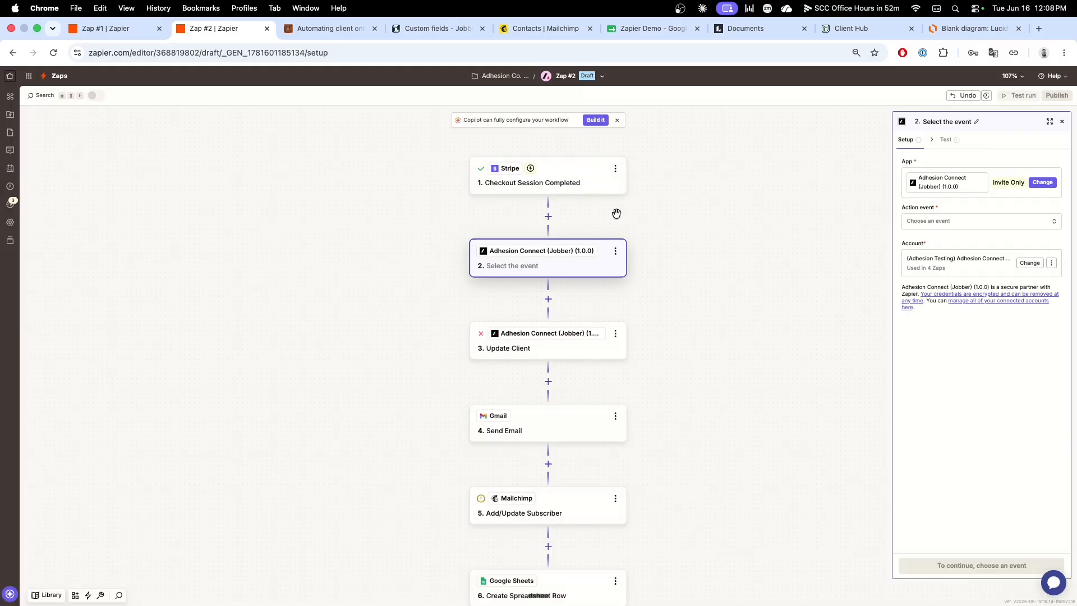
pyautogui.click(944, 226)
pyautogui.write('Find')
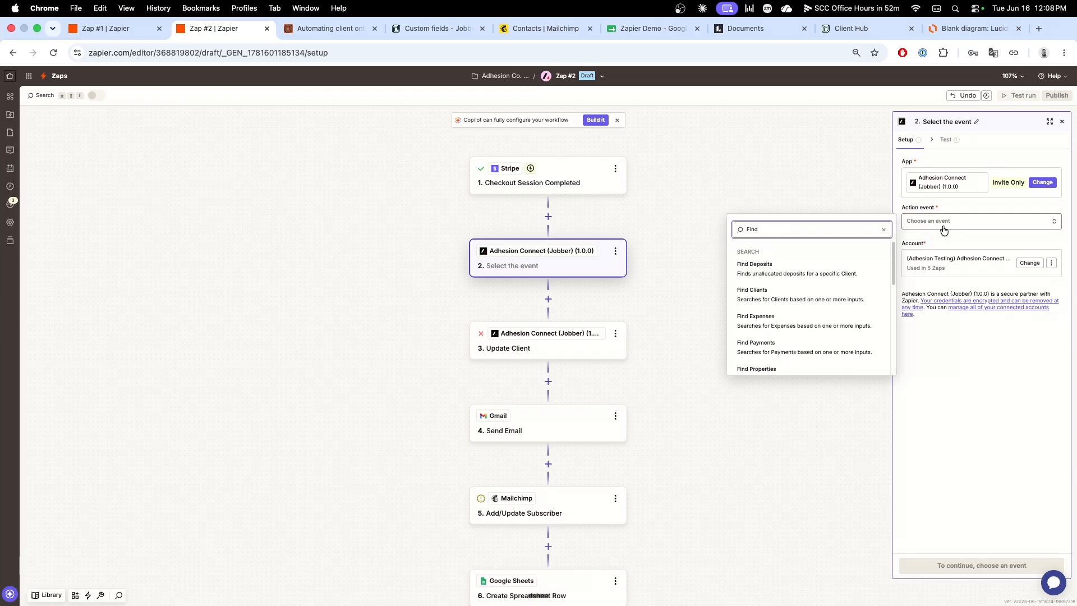
pyautogui.click(813, 295)
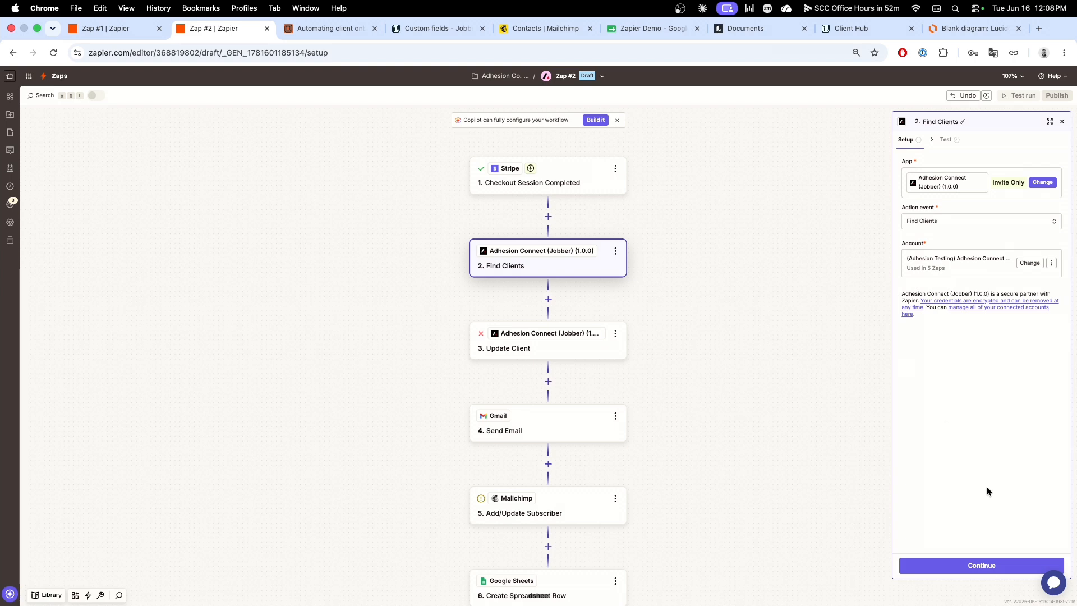
pyautogui.click(983, 566)
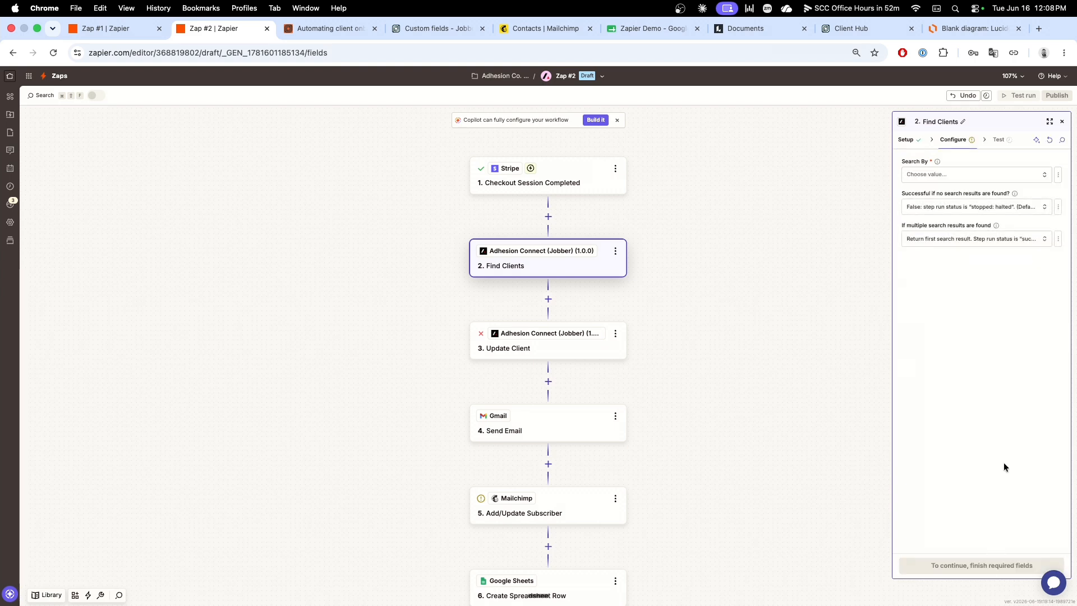
# Step: Configure Find Clients to search by Specific Field with Email as the field to search
pyautogui.click(1012, 174)
pyautogui.scroll(-1, 823, 240)
pyautogui.scroll(-1, 822, 241)
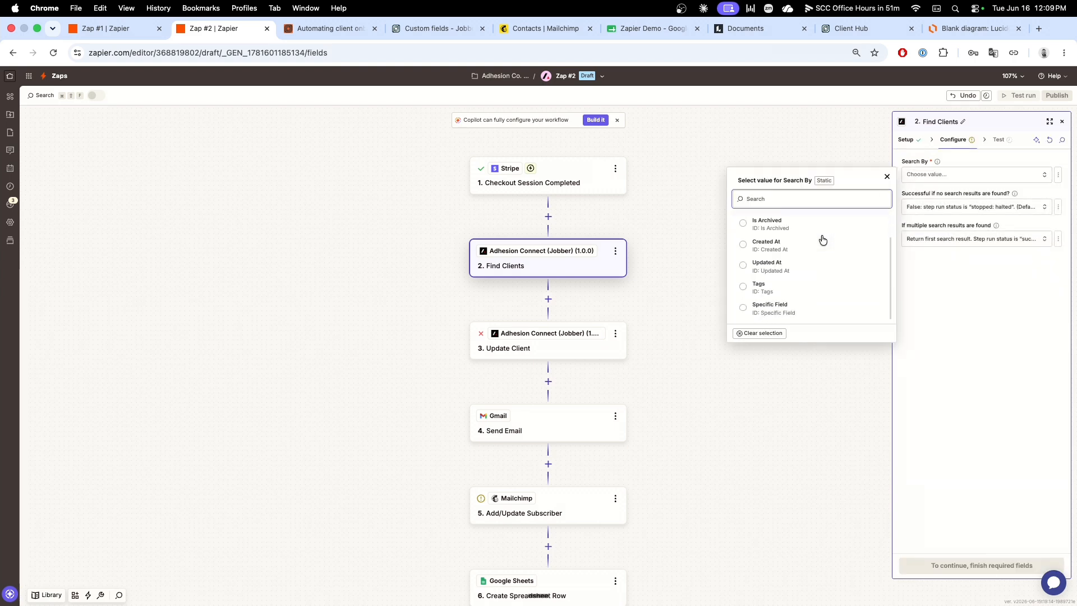
pyautogui.click(814, 306)
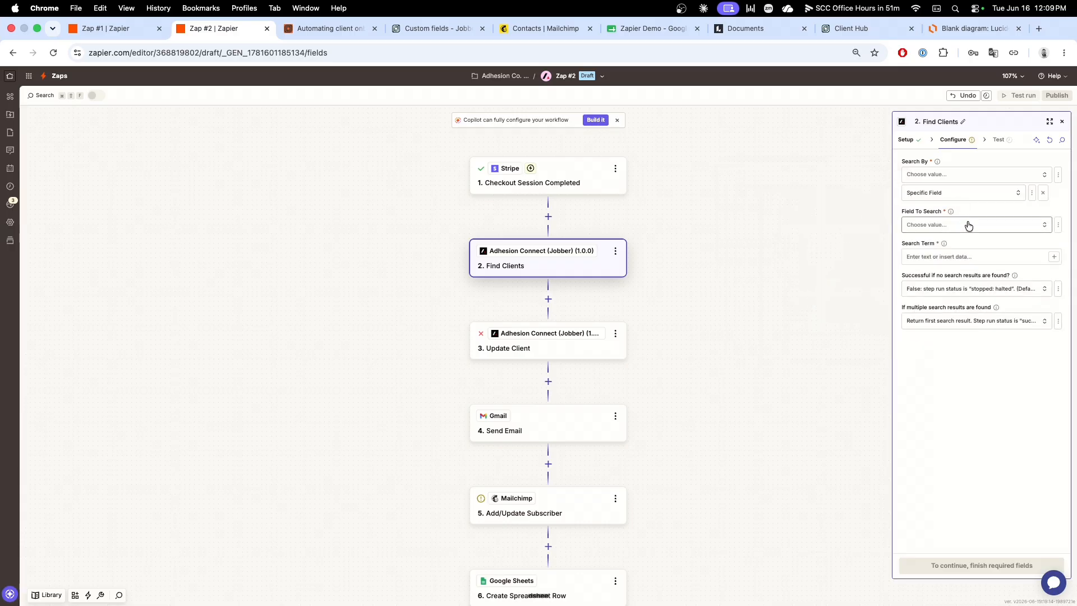
pyautogui.click(967, 225)
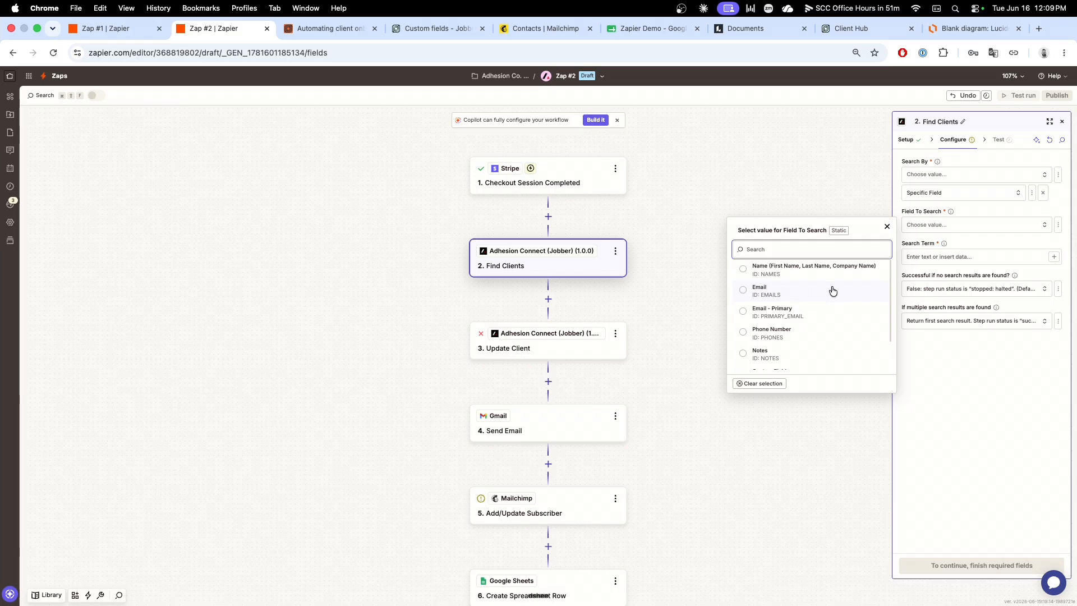
pyautogui.click(810, 298)
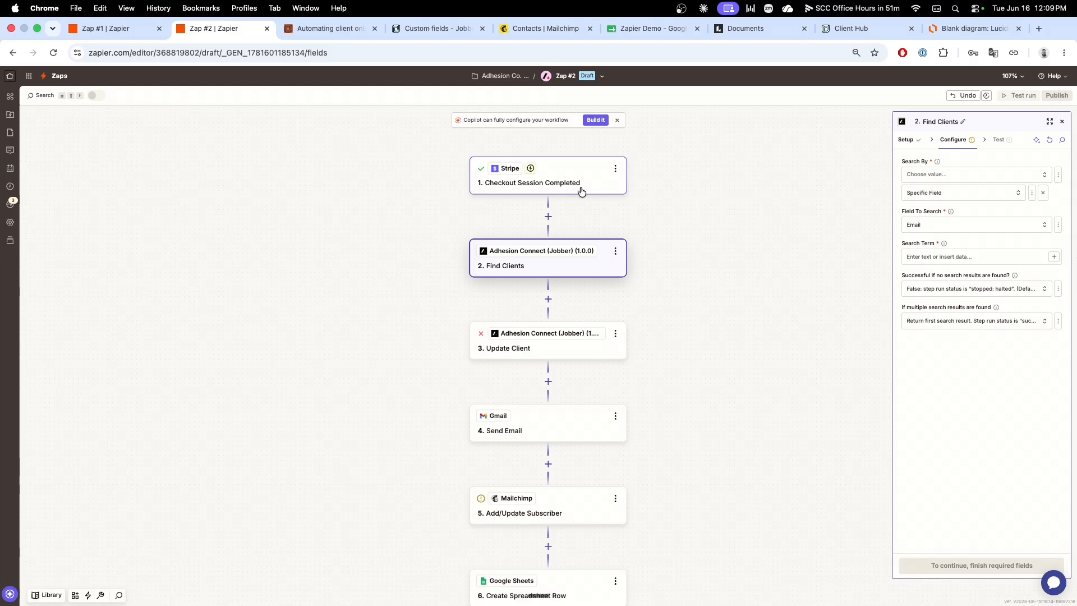
# Step: Copy the client's email address from Zap #1's Jobber Request Created test record and return to Zap #2
pyautogui.click(110, 30)
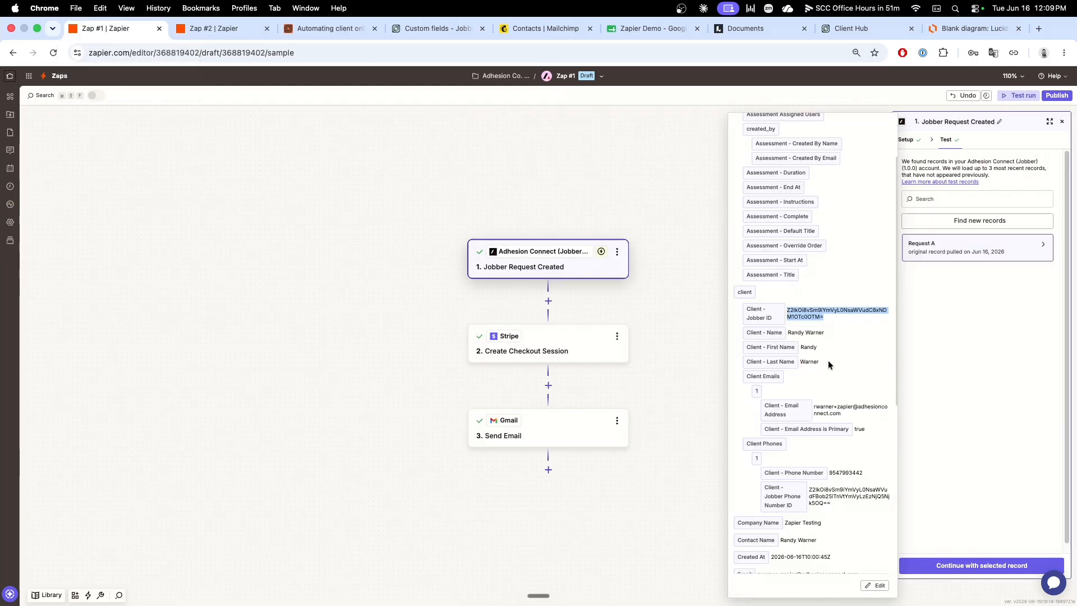
pyautogui.moveTo(846, 413); pyautogui.dragTo(820, 411)
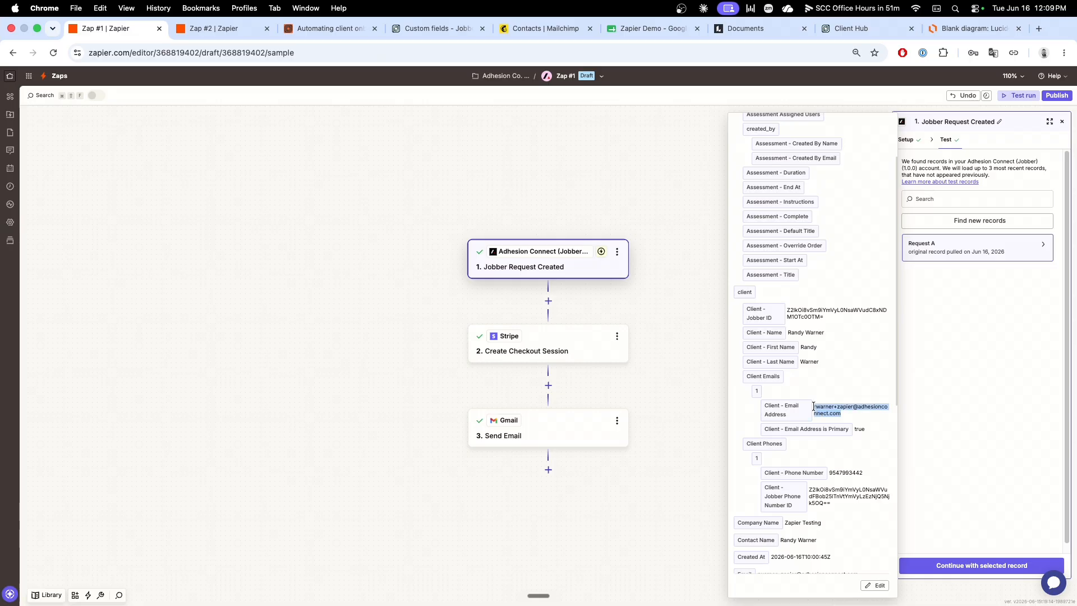
pyautogui.click(247, 29)
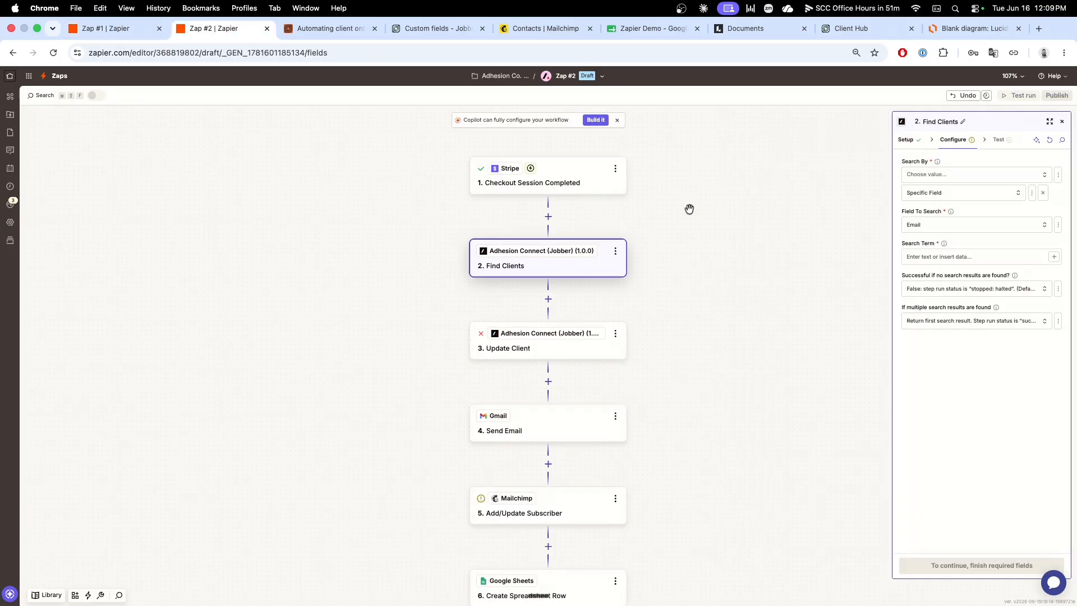
pyautogui.click(957, 257)
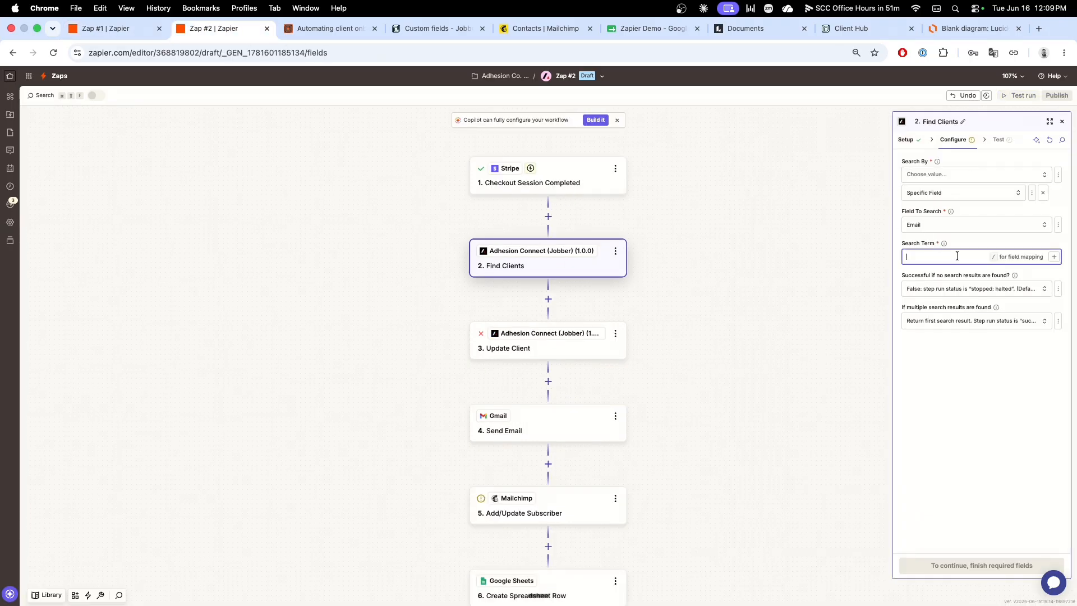
pyautogui.click(1055, 256)
pyautogui.write('Ema')
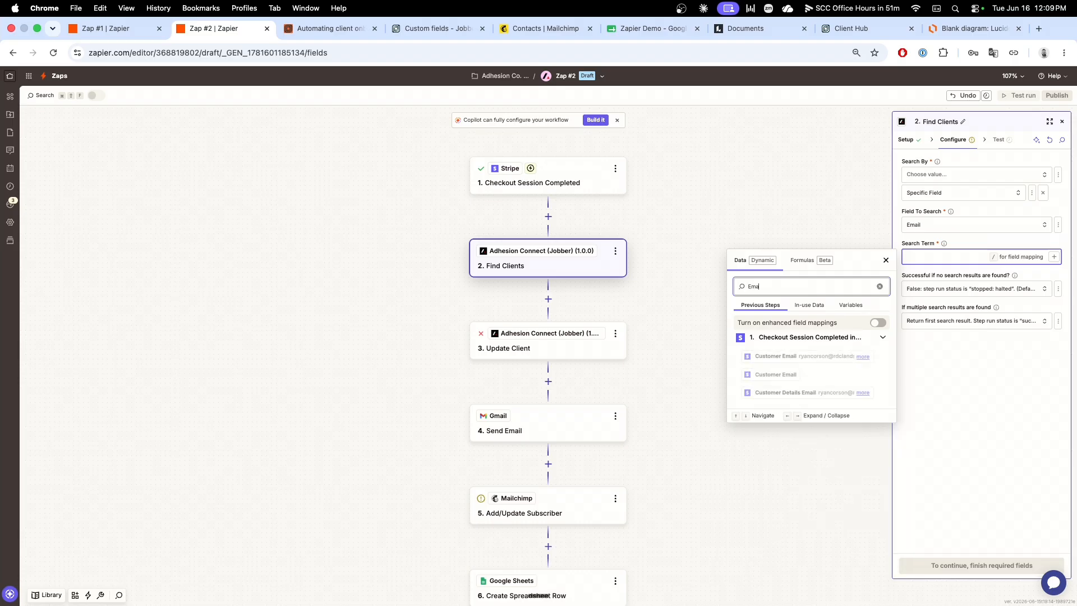
pyautogui.write('il')
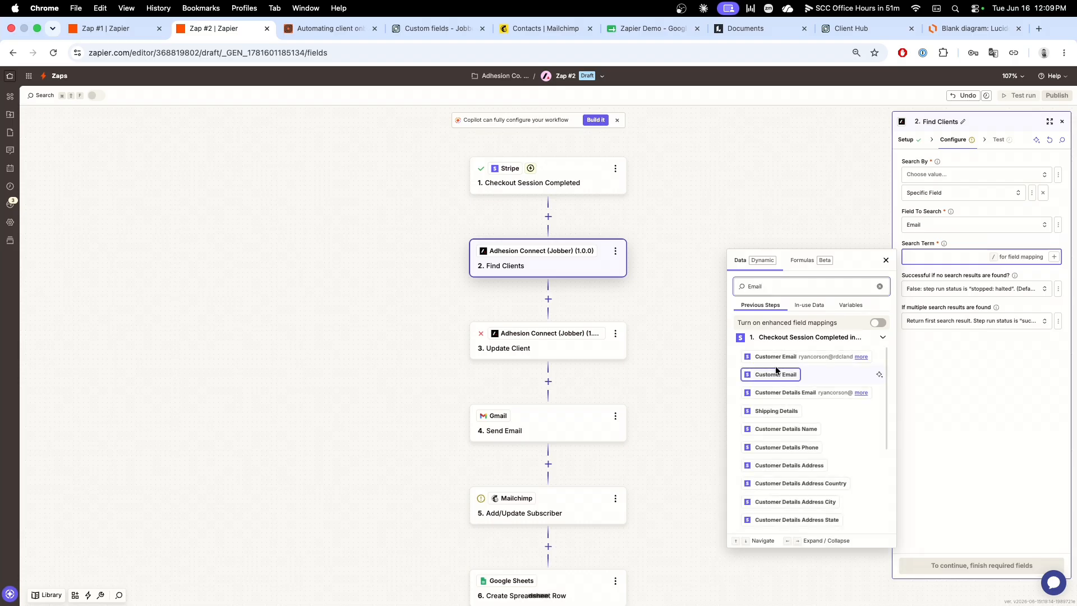
pyautogui.click(886, 260)
# Step: Paste the copied client email address as the Find Clients search term and test the step
pyautogui.click(904, 259)
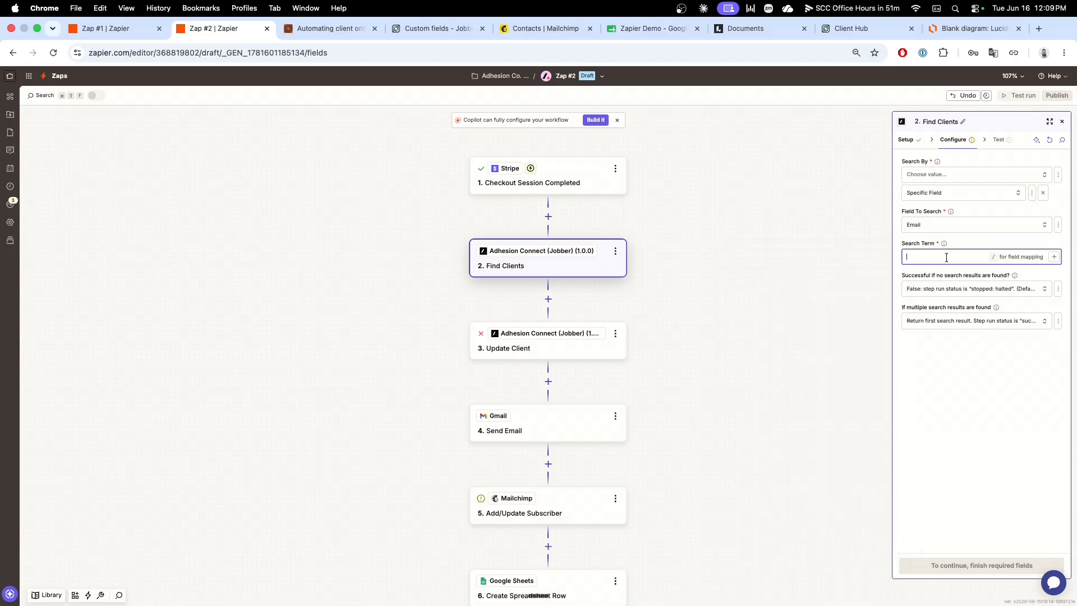
pyautogui.press('super+v')
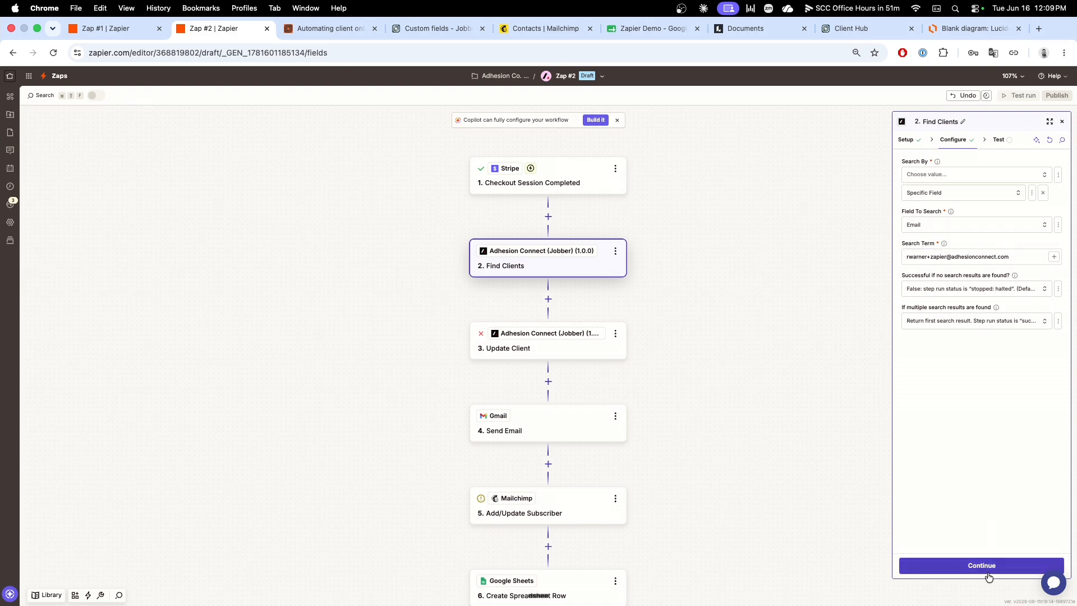
pyautogui.click(990, 570)
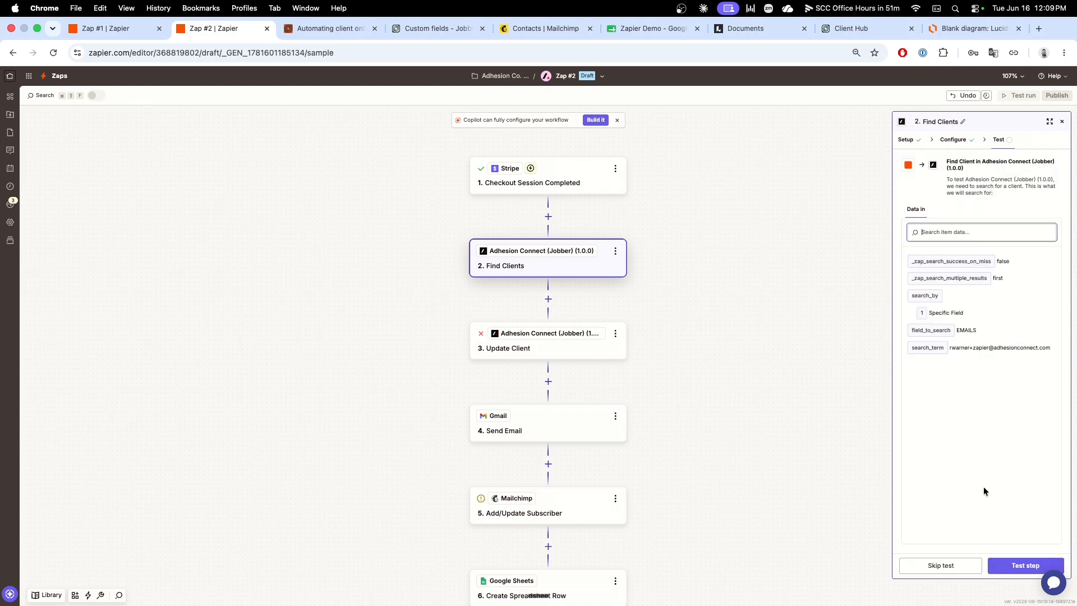
pyautogui.click(1009, 566)
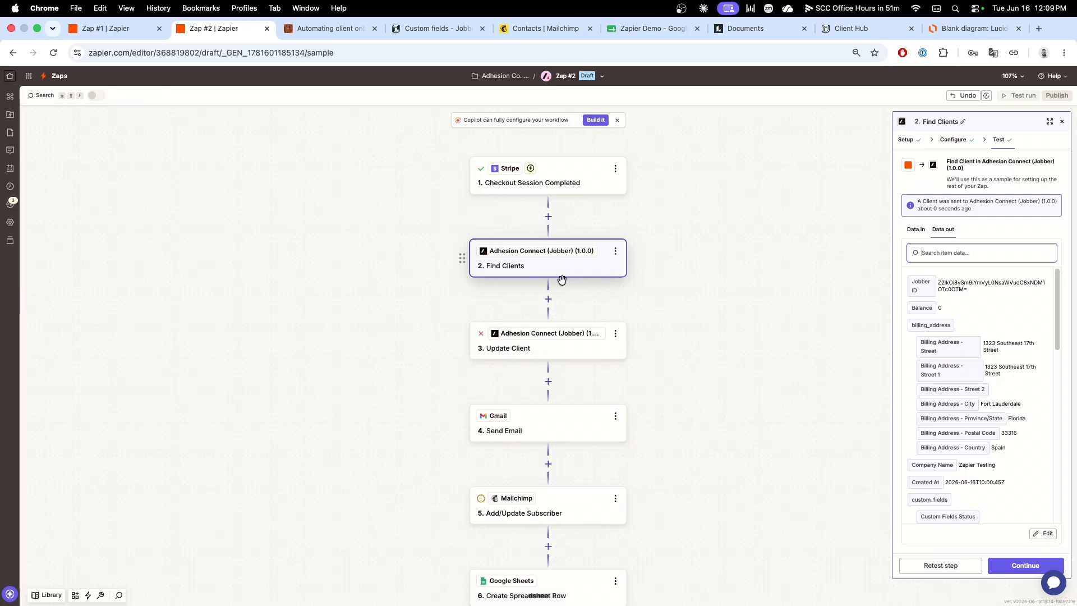
# Step: Reopen the Update Client configuration and map its First Name field to First Name from the Find Clients step
pyautogui.click(567, 354)
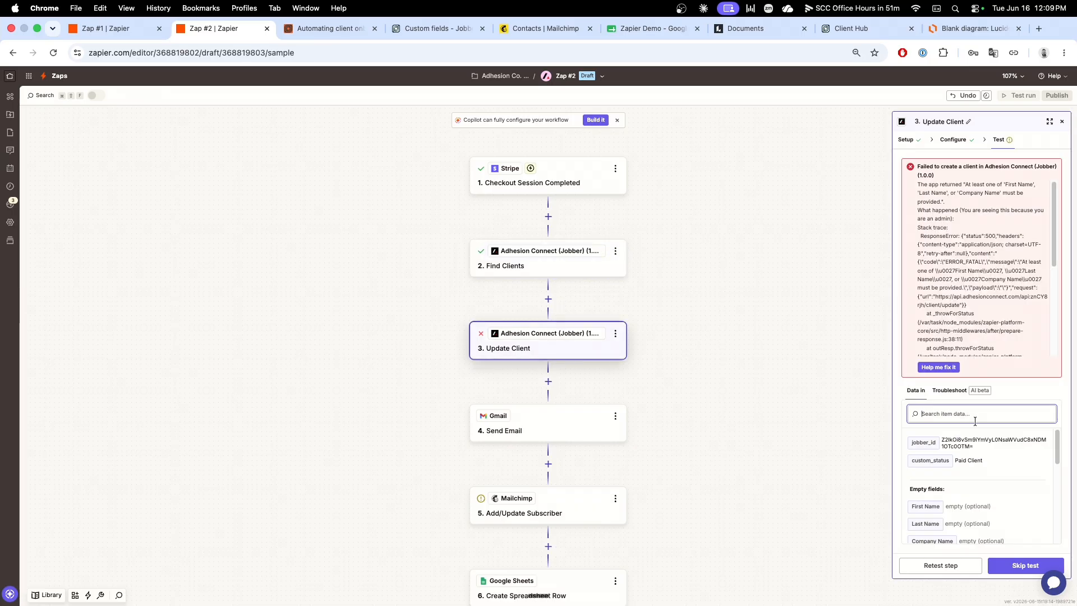
pyautogui.click(953, 147)
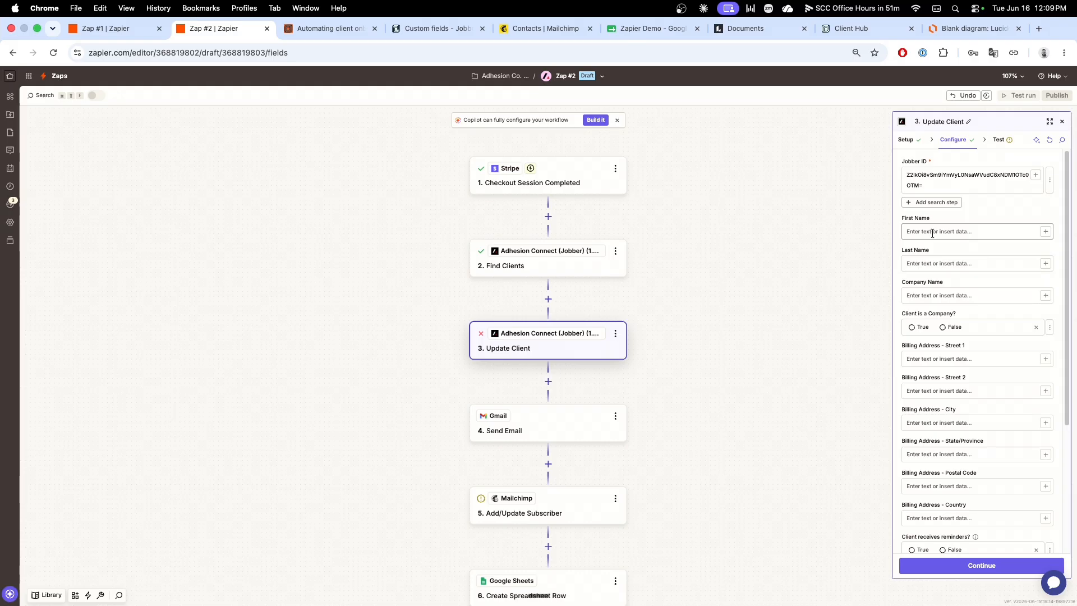
pyautogui.click(932, 232)
pyautogui.click(1046, 232)
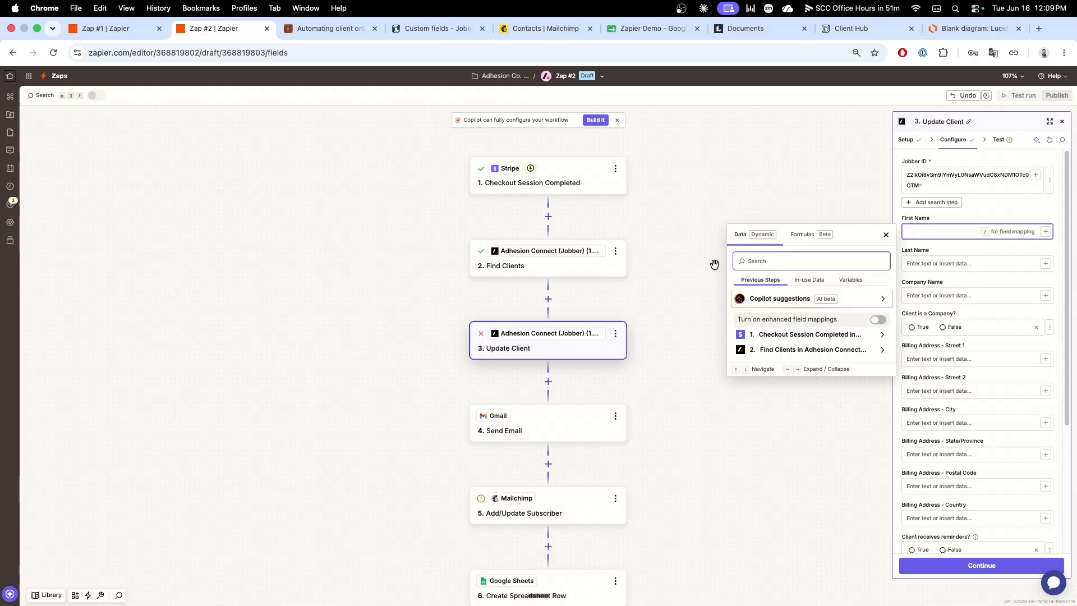
pyautogui.click(783, 257)
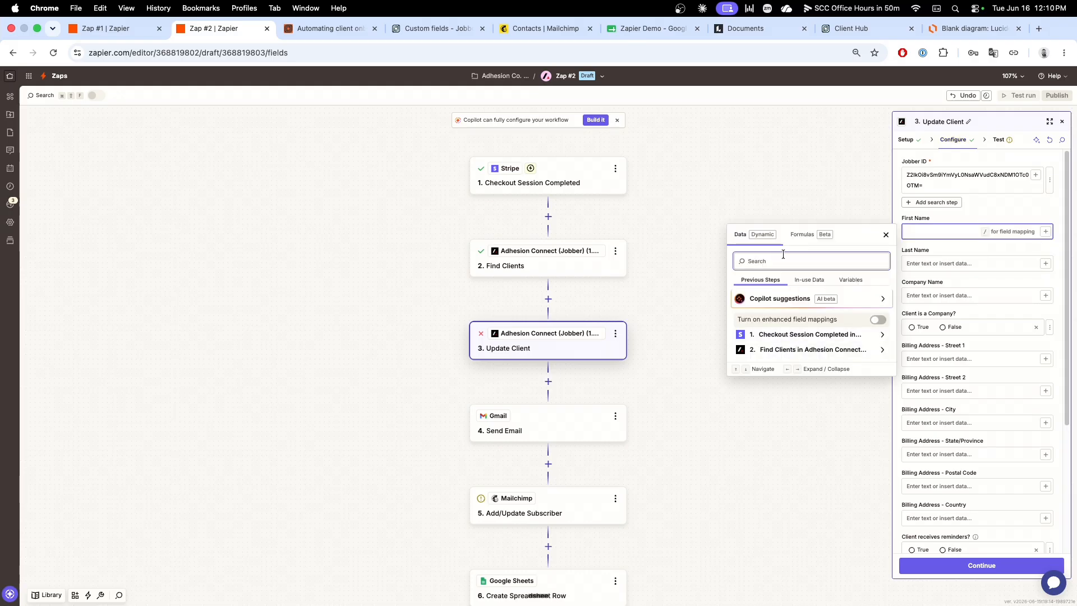
pyautogui.write('firs')
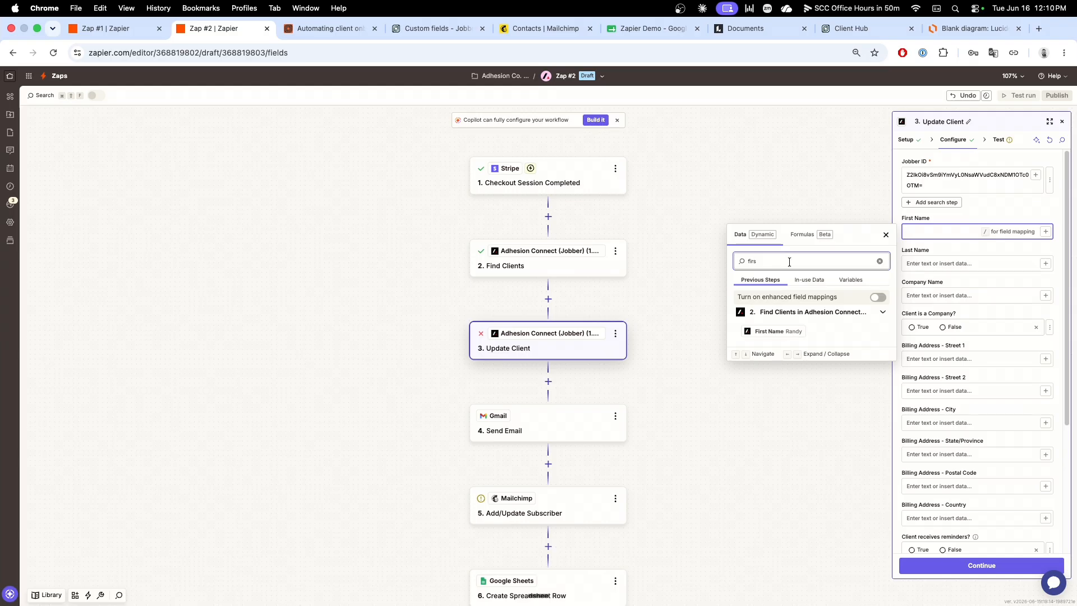
pyautogui.click(769, 331)
# Step: Map the Last Name field of Update Client to Last Name from the Find Clients step
pyautogui.click(928, 264)
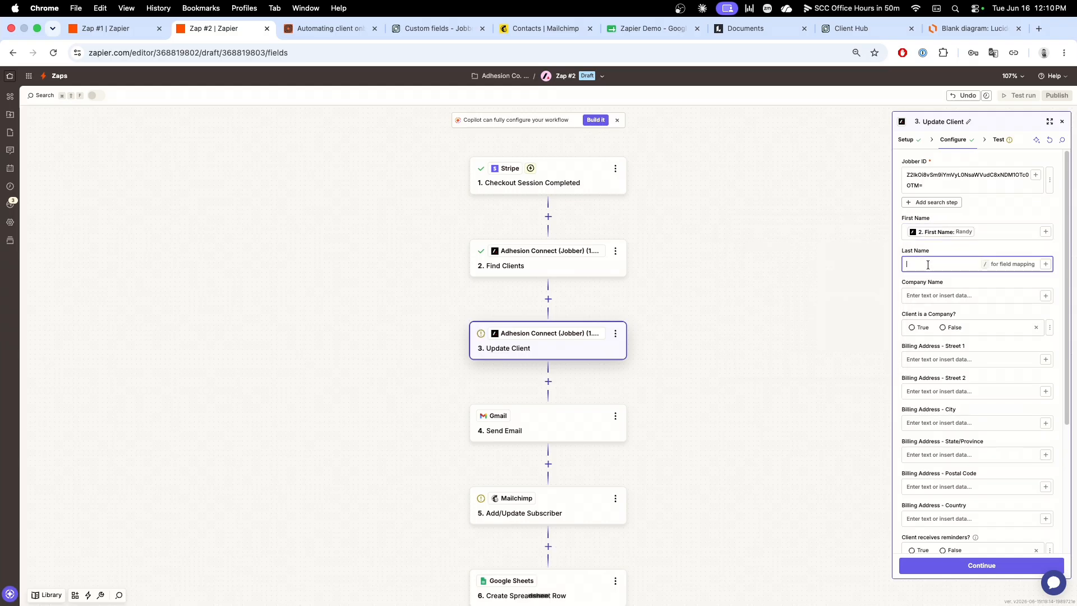
pyautogui.click(1045, 264)
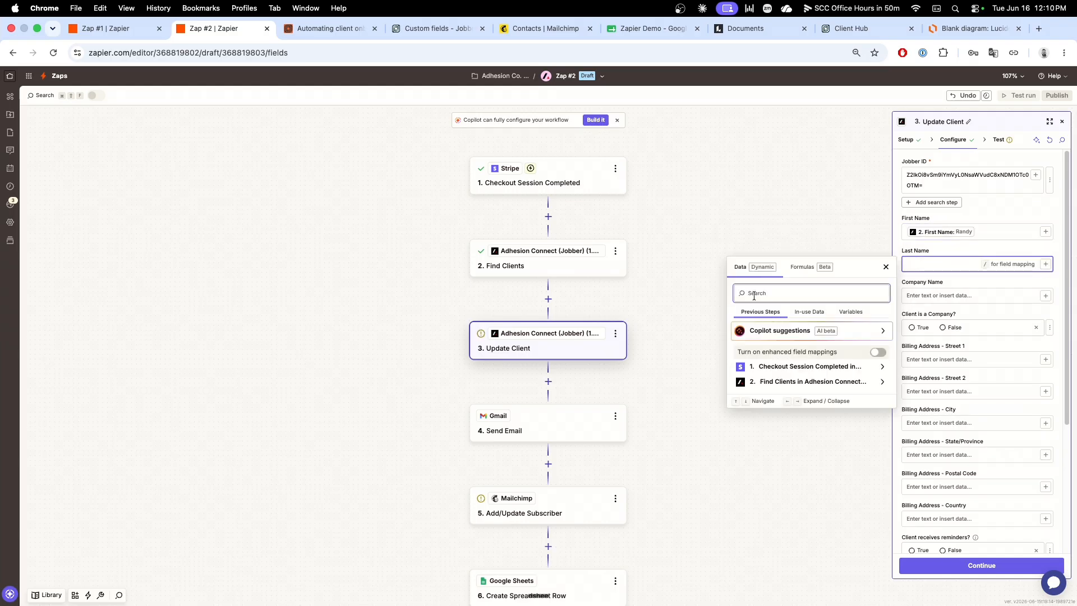
pyautogui.write('lastr')
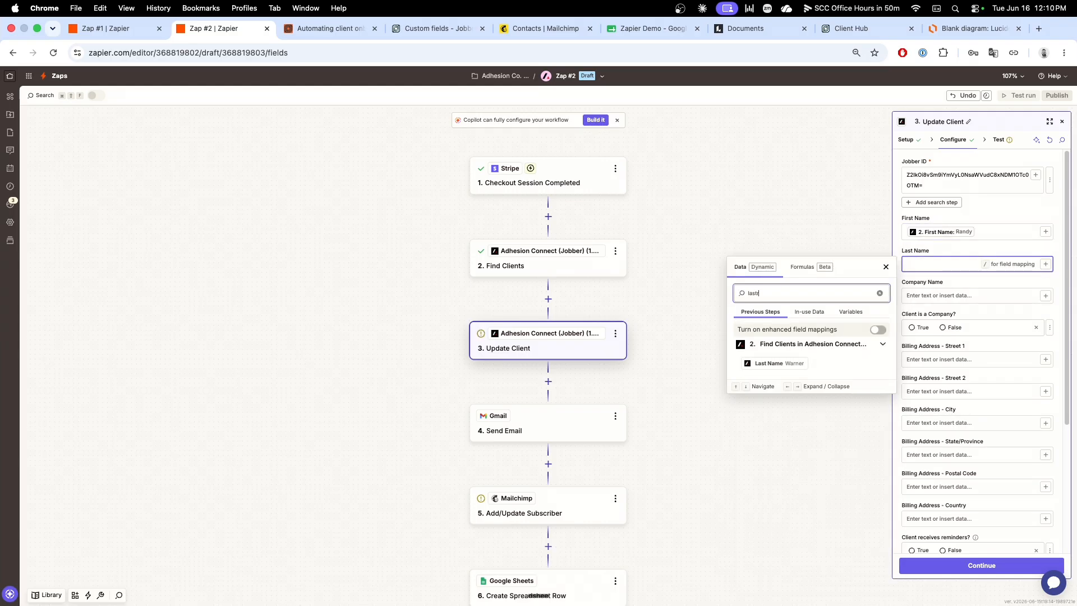
pyautogui.click(768, 362)
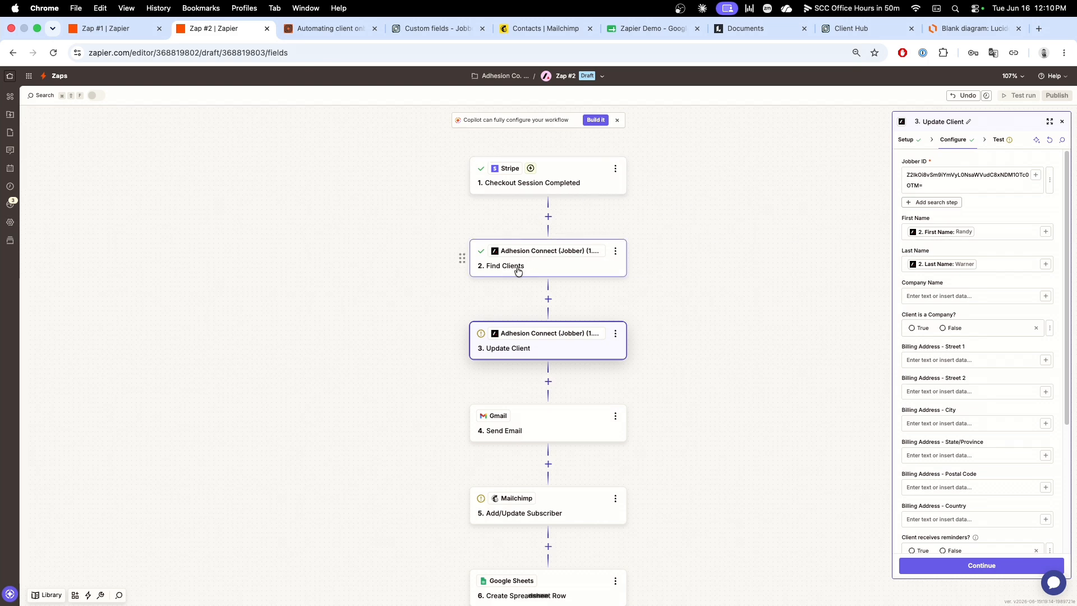
# Step: Continue past the Update Client configuration and run the step's test
pyautogui.scroll(-5, 975, 386)
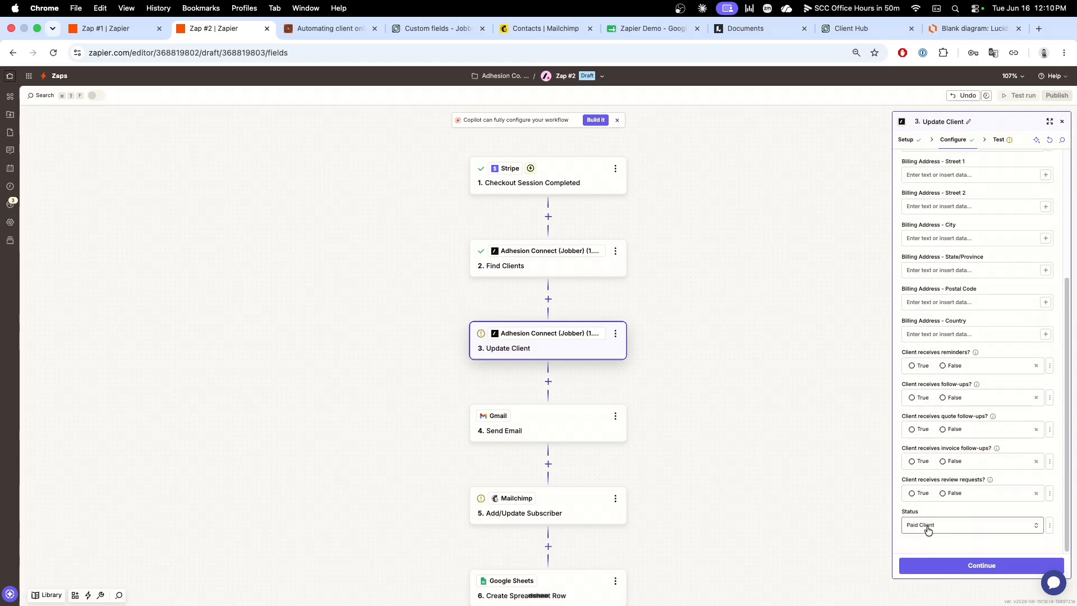
pyautogui.click(978, 566)
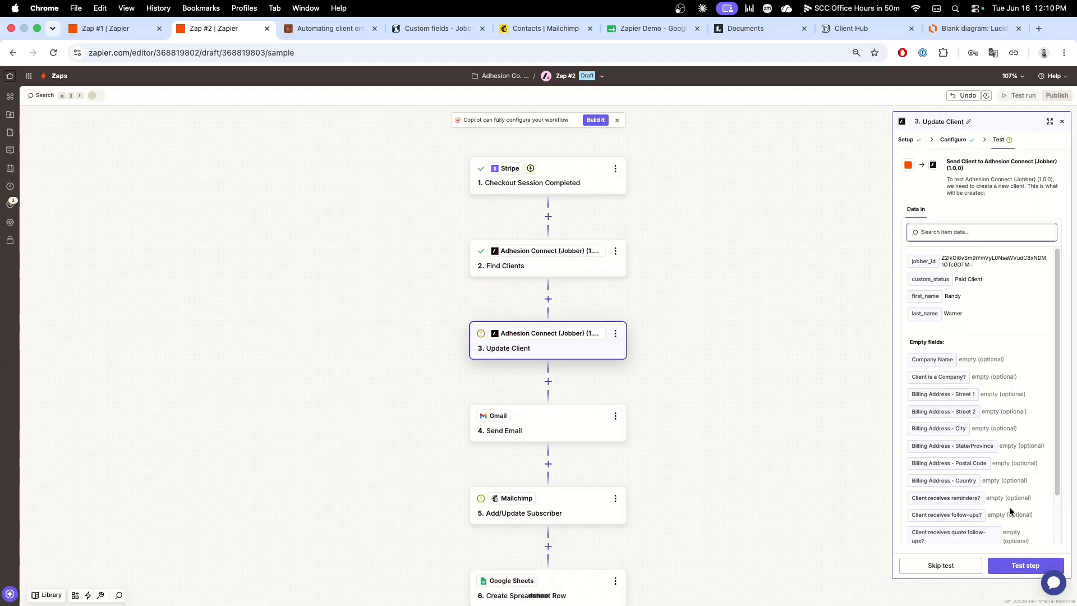
pyautogui.click(1019, 568)
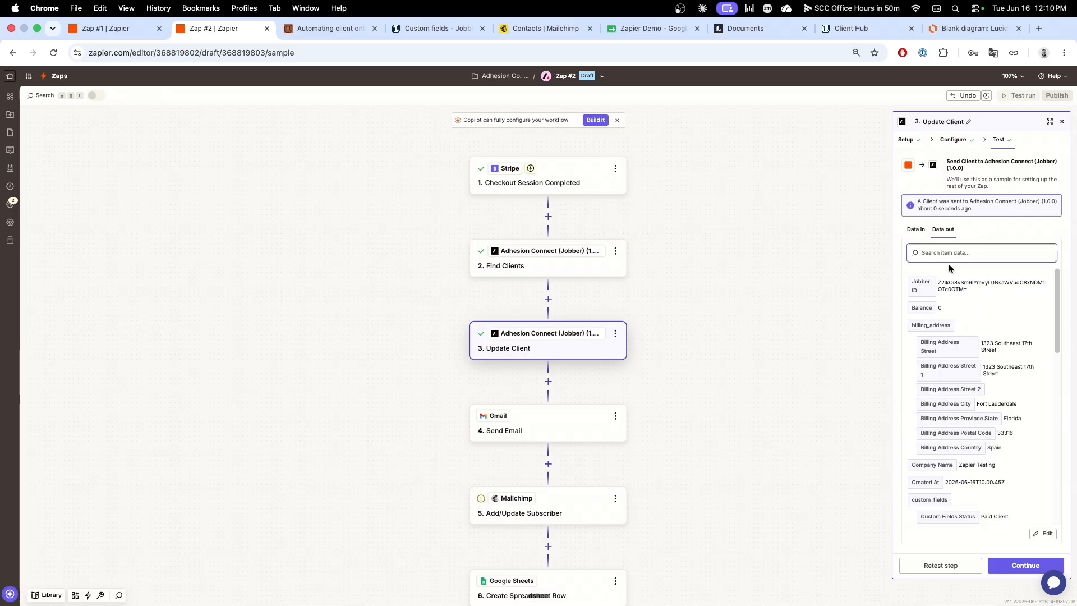
# Step: Switch to Jobber, check the Status field on the Zapier Testing client's record, and return to Zap #2
pyautogui.click(429, 30)
pyautogui.click(43, 232)
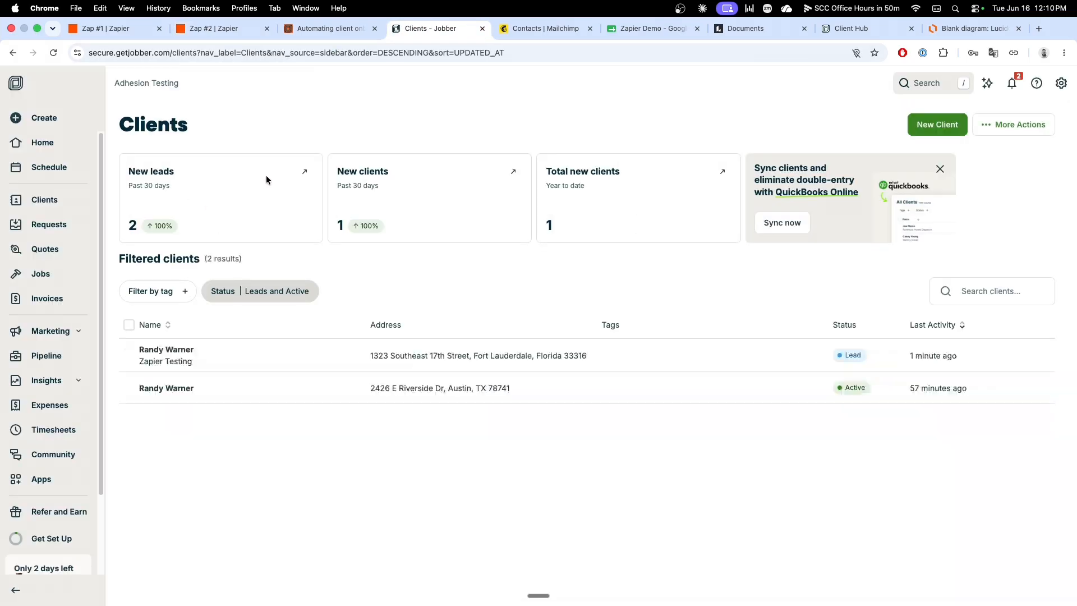
pyautogui.click(204, 397)
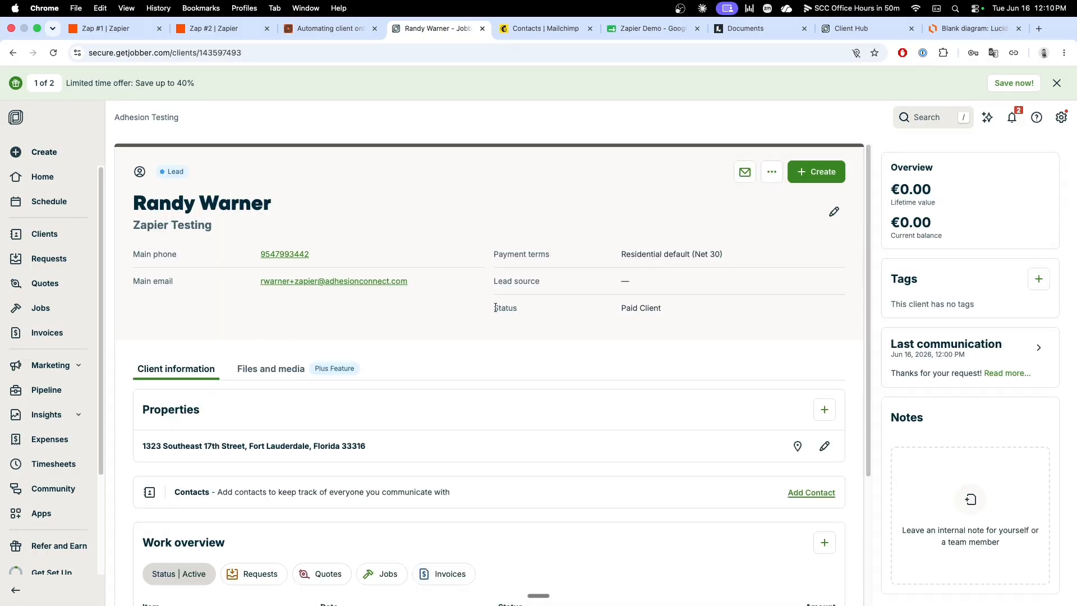
pyautogui.moveTo(495, 307); pyautogui.dragTo(682, 307)
pyautogui.click(682, 307)
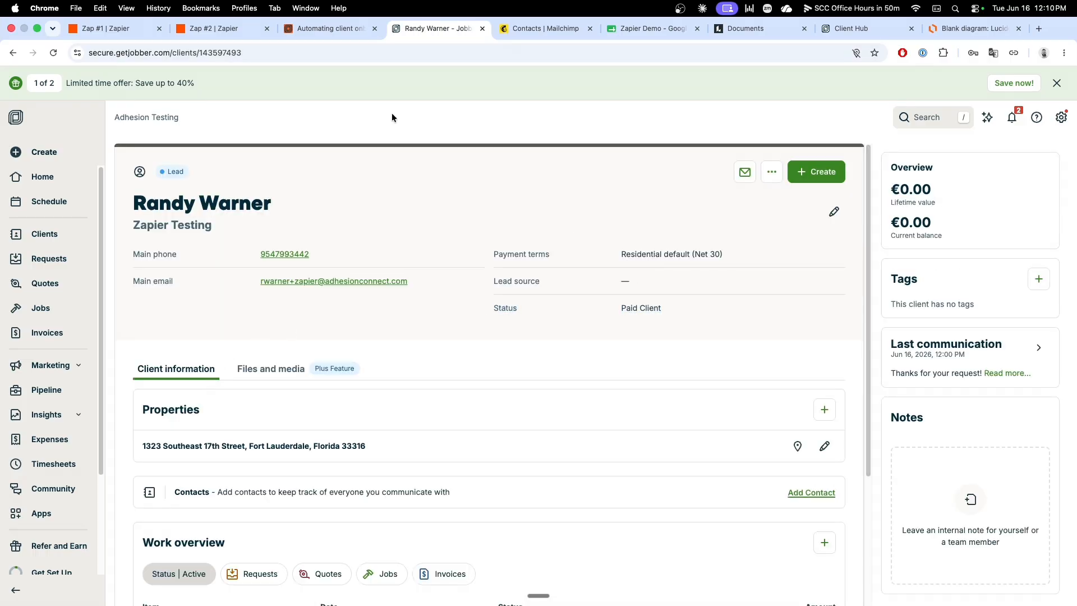
pyautogui.click(230, 32)
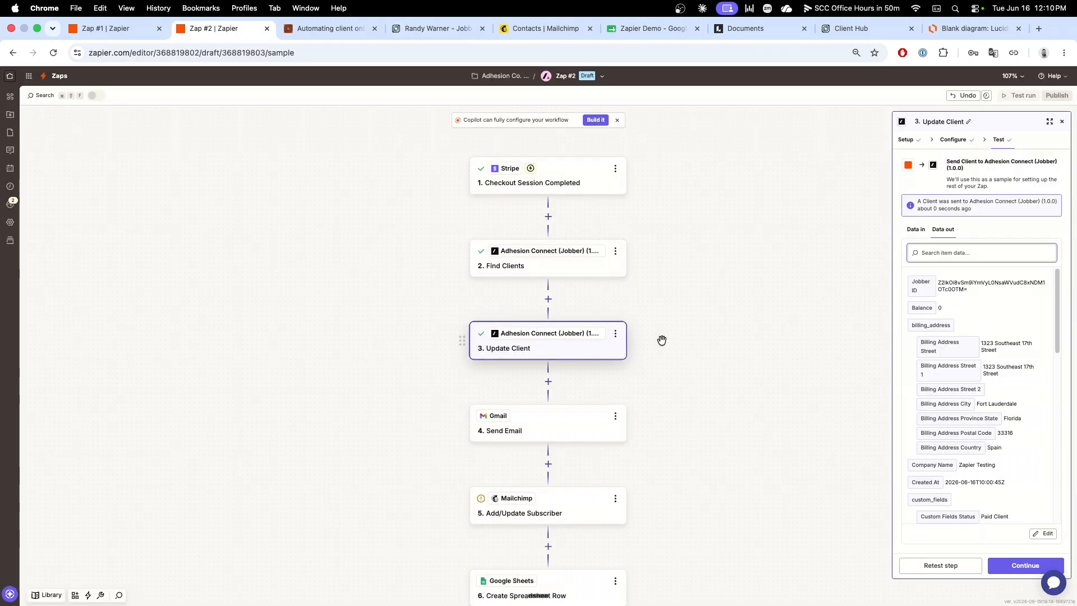
# Step: Map the To field of the Gmail Send Email step to Email - Address from the Find Clients step
pyautogui.scroll(-5, 662, 340)
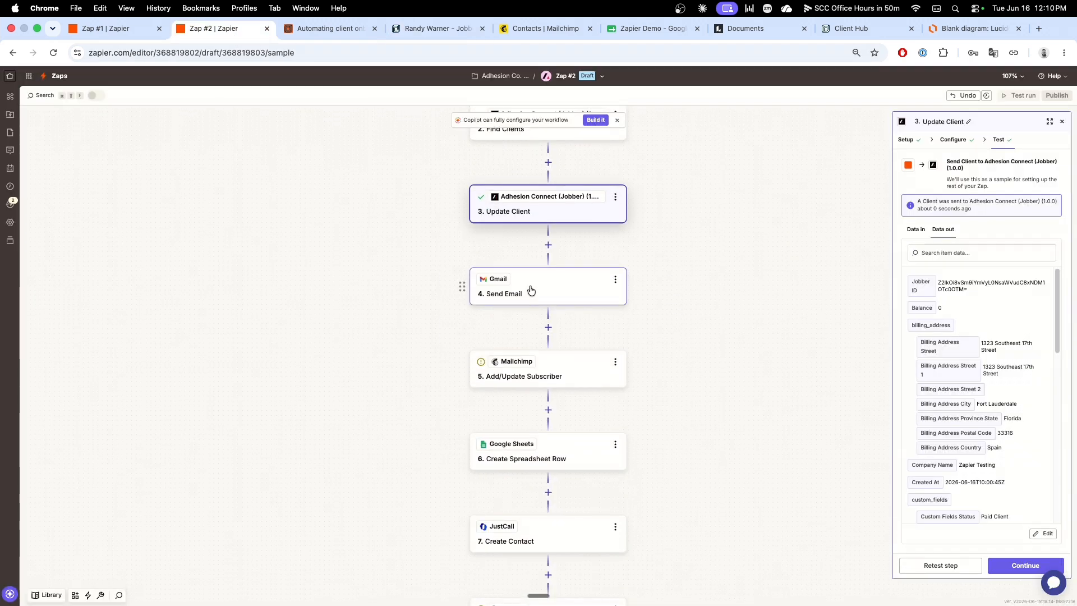
pyautogui.click(531, 290)
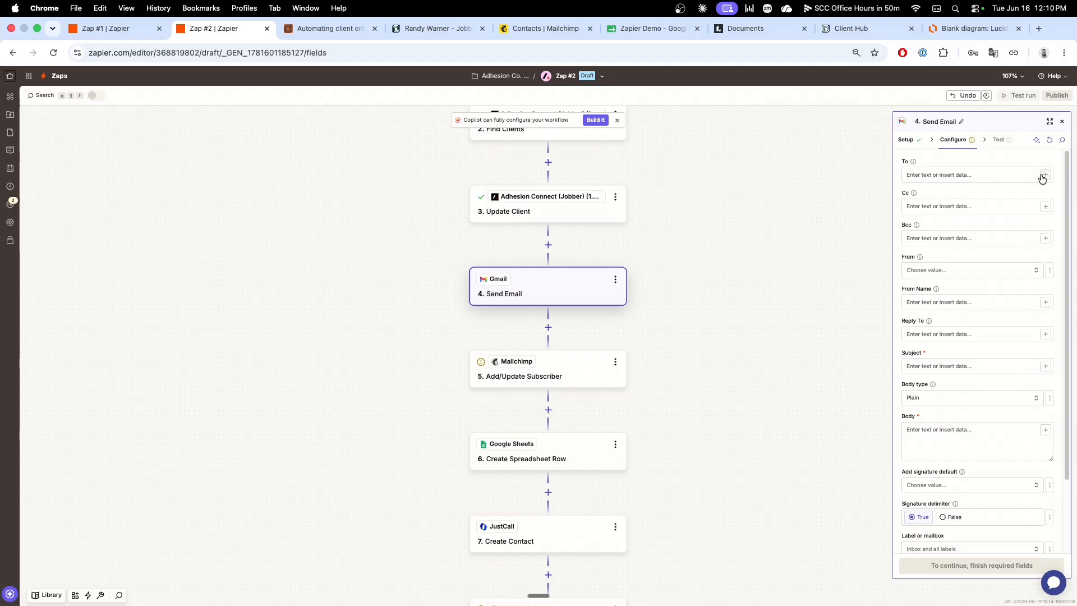
pyautogui.click(1045, 175)
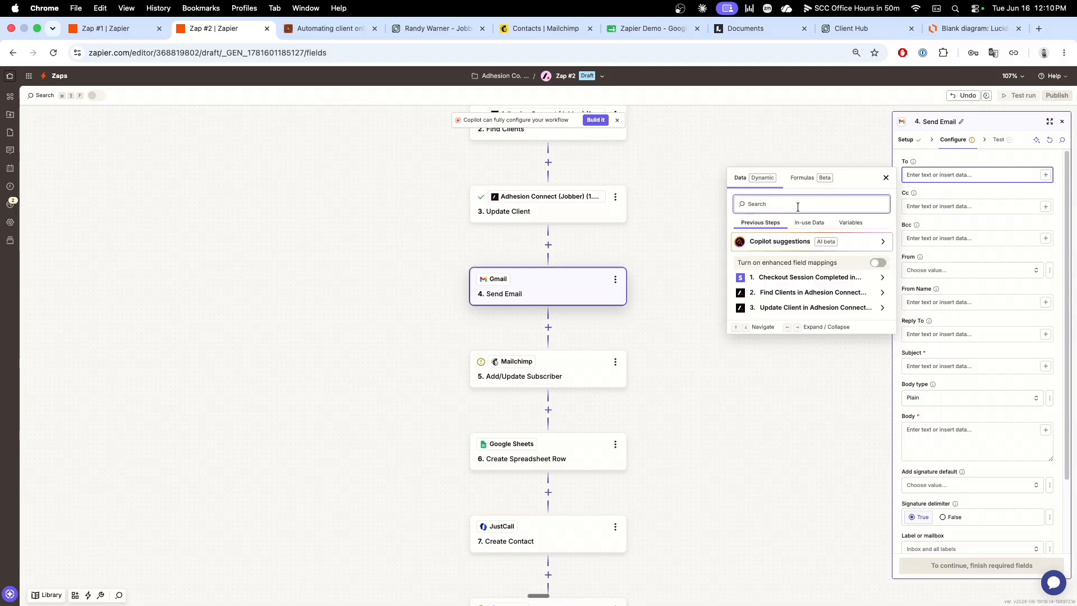
pyautogui.write('Email')
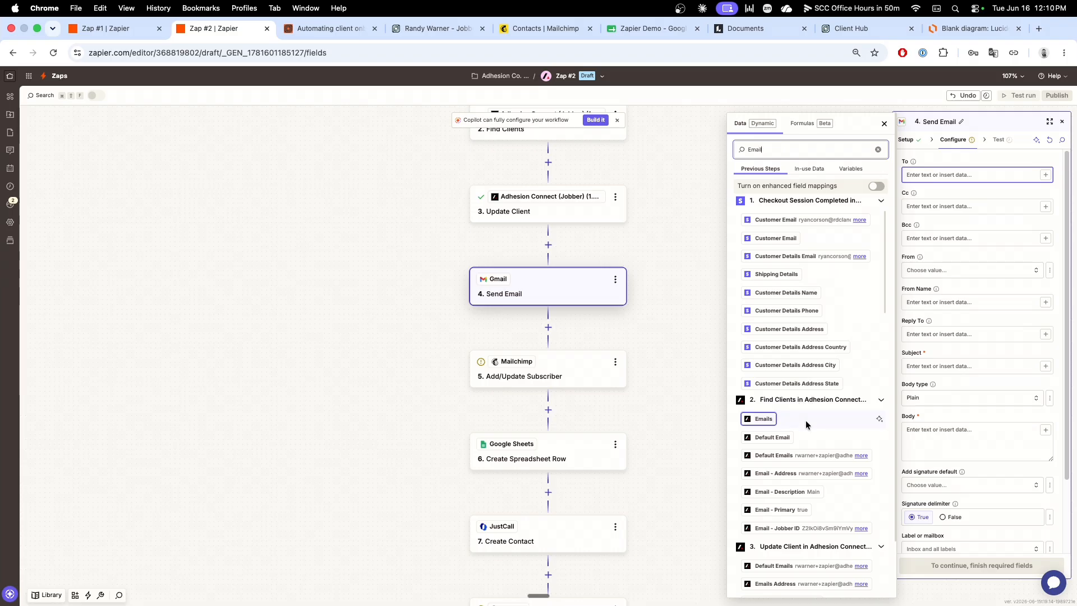
pyautogui.click(796, 473)
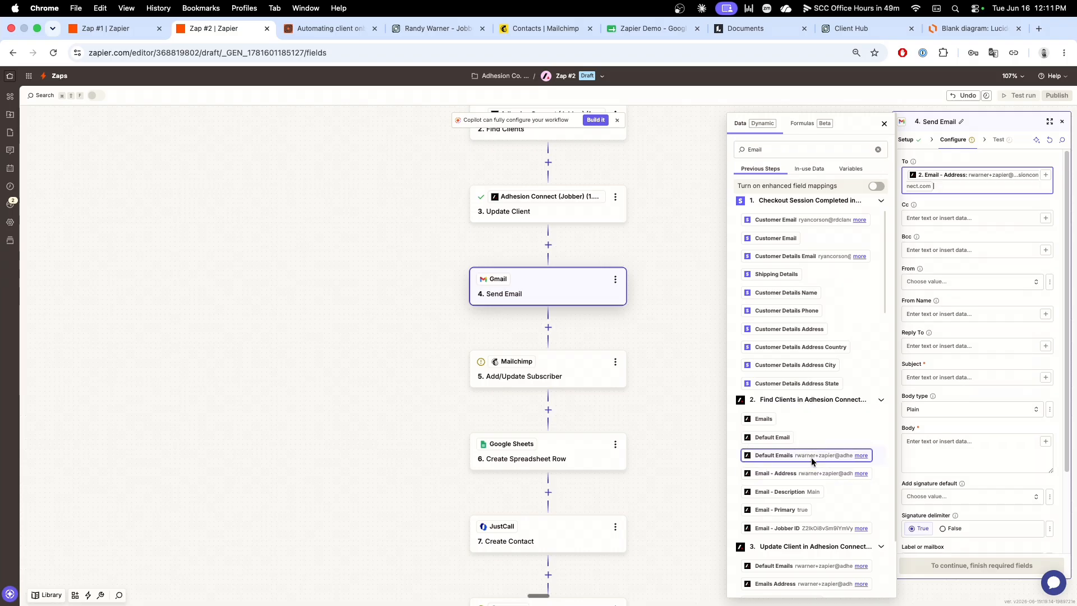
pyautogui.click(947, 204)
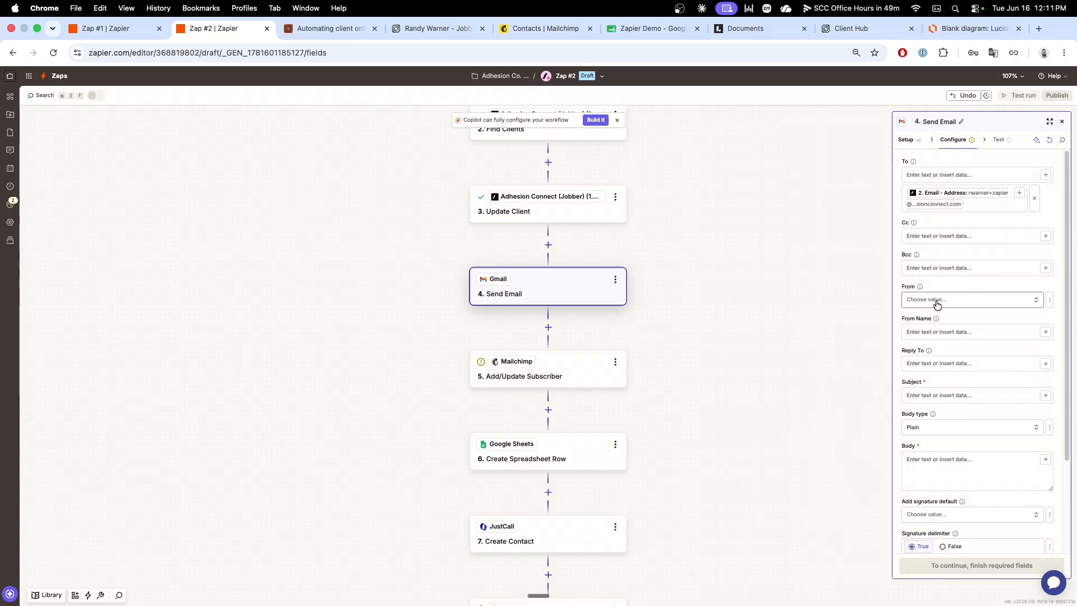
pyautogui.scroll(-2, 944, 381)
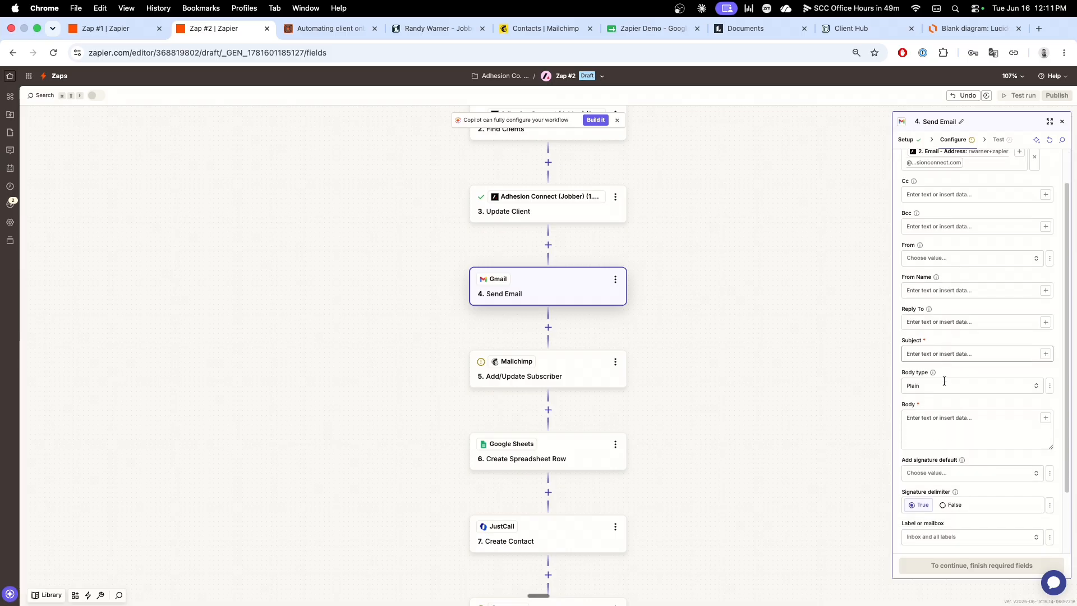
pyautogui.click(941, 442)
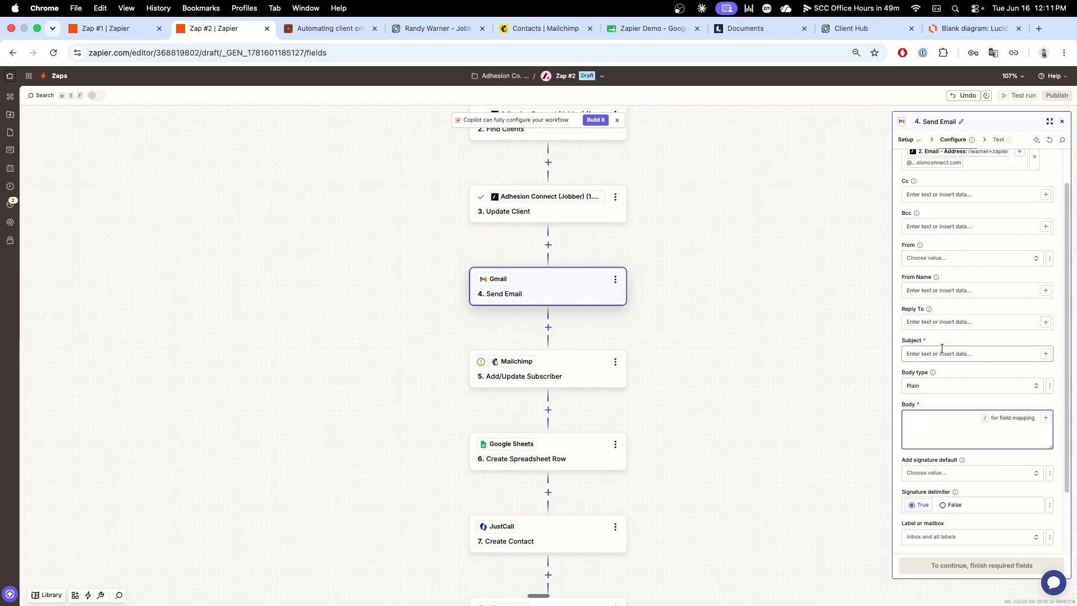
pyautogui.scroll(-3, 948, 336)
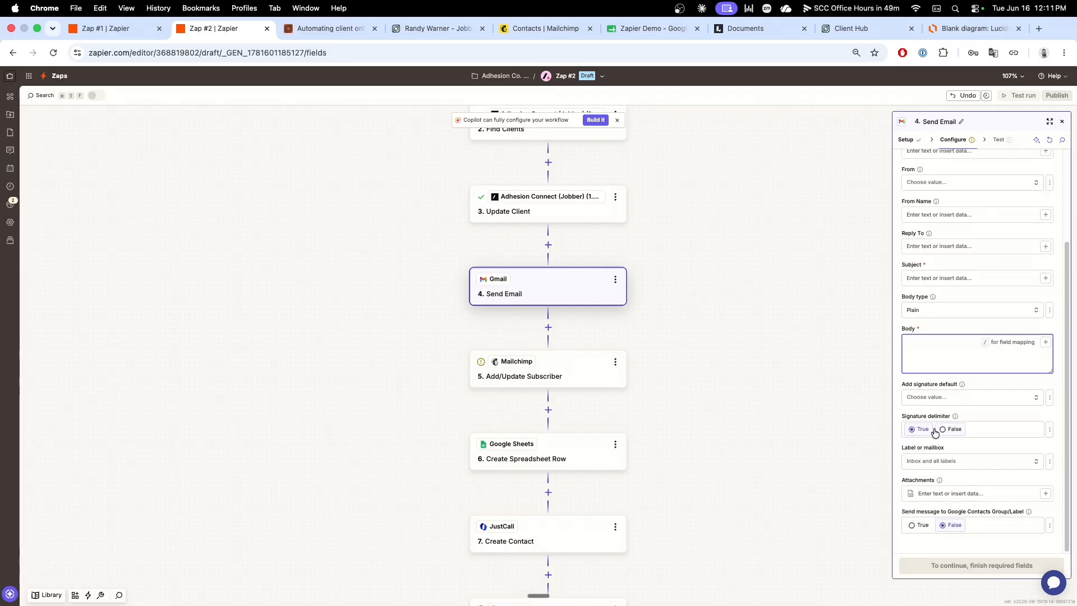
# Step: Map Subscriber Email in the Mailchimp Add/Update Subscriber step to Email - Address from the Find Clients step
pyautogui.click(563, 363)
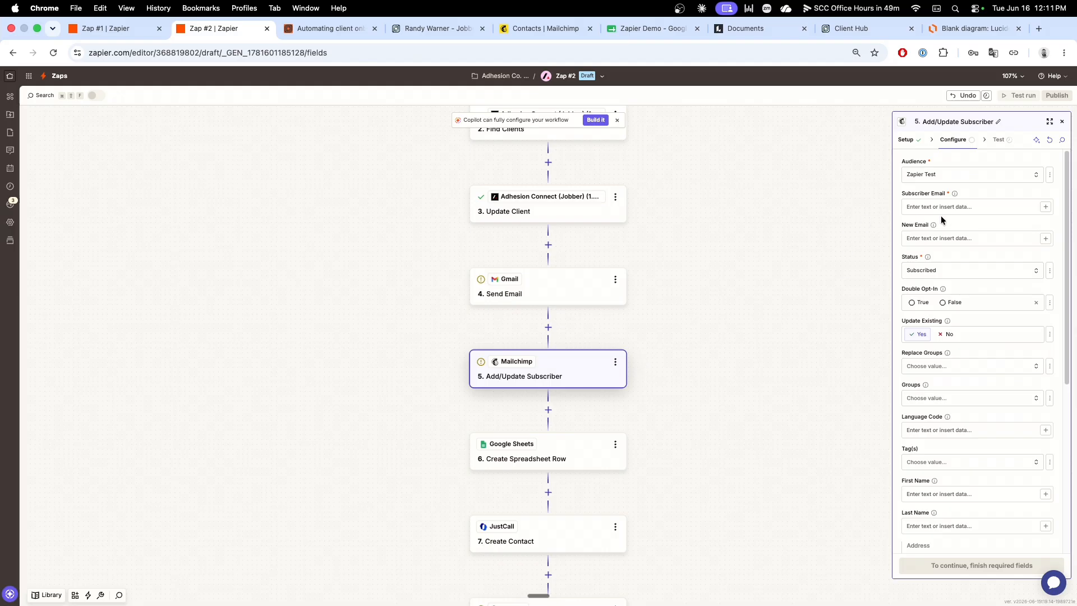
pyautogui.click(1045, 207)
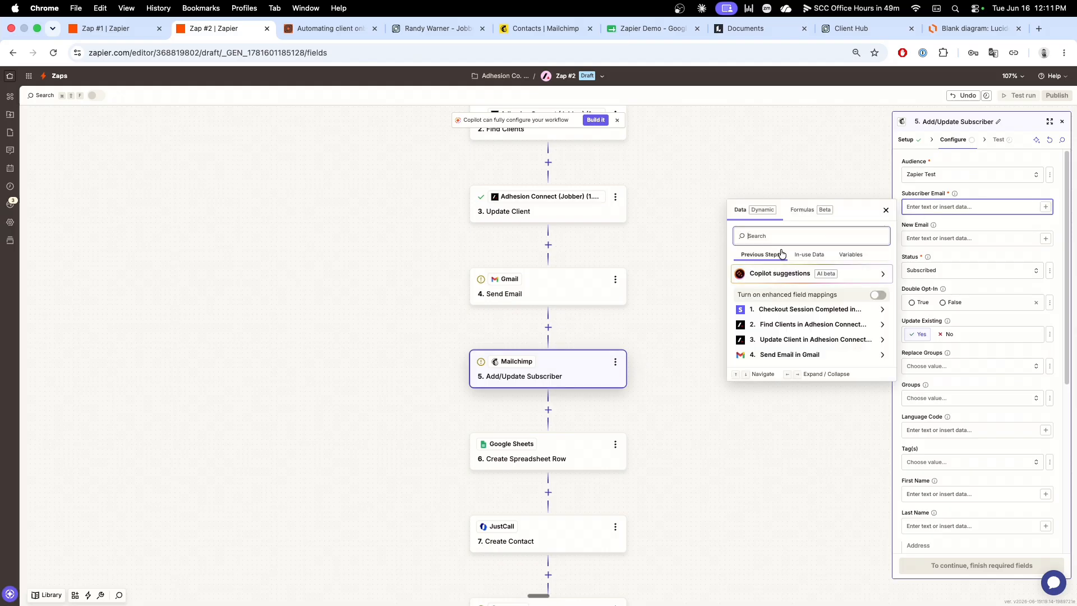
pyautogui.write('Email')
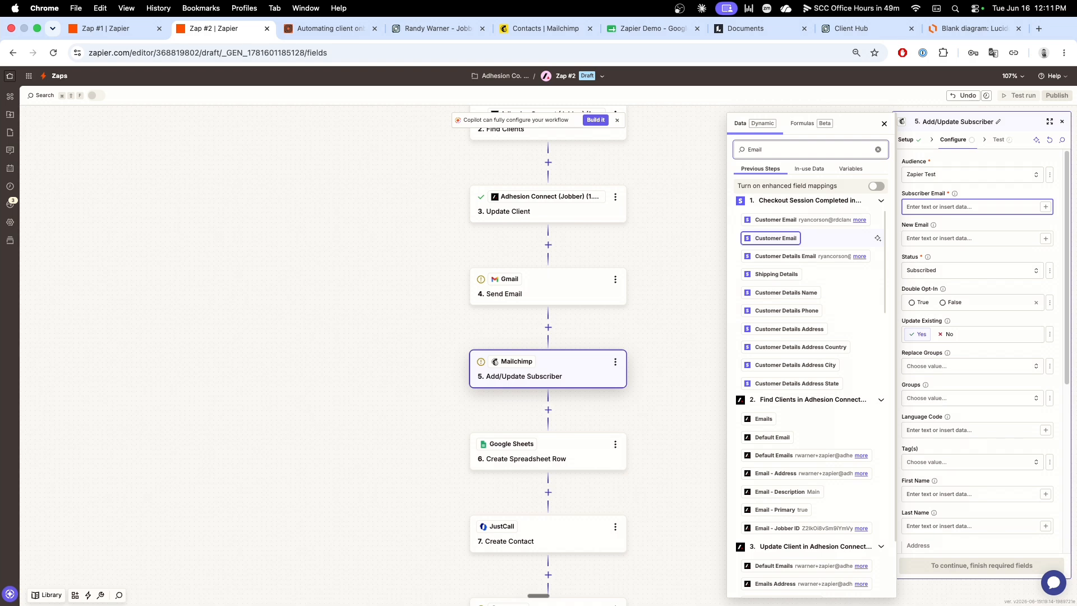
pyautogui.click(796, 456)
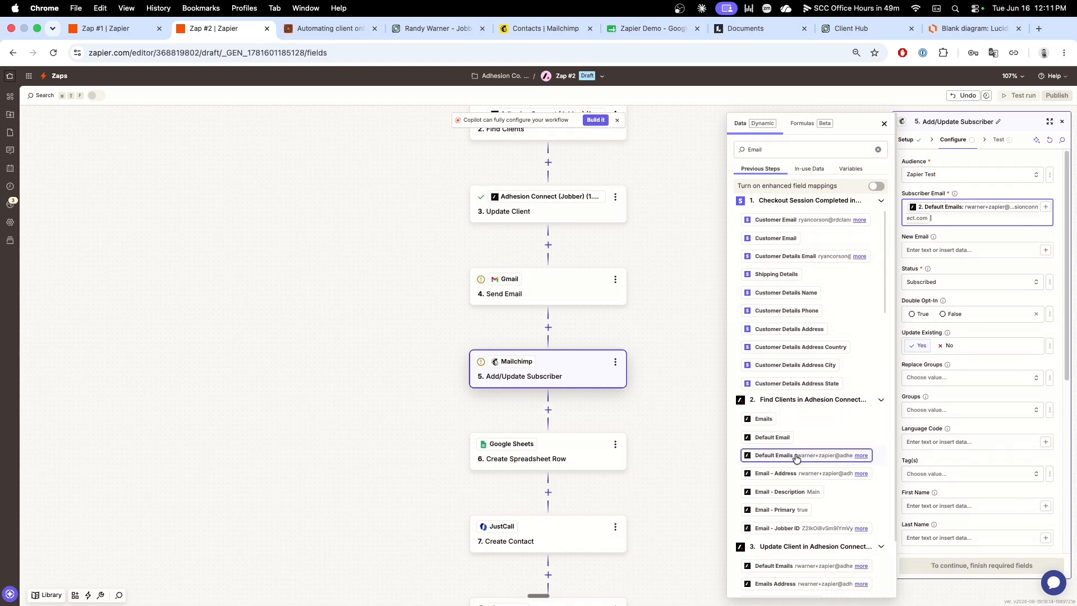
pyautogui.press('BackSpace')
pyautogui.click(797, 474)
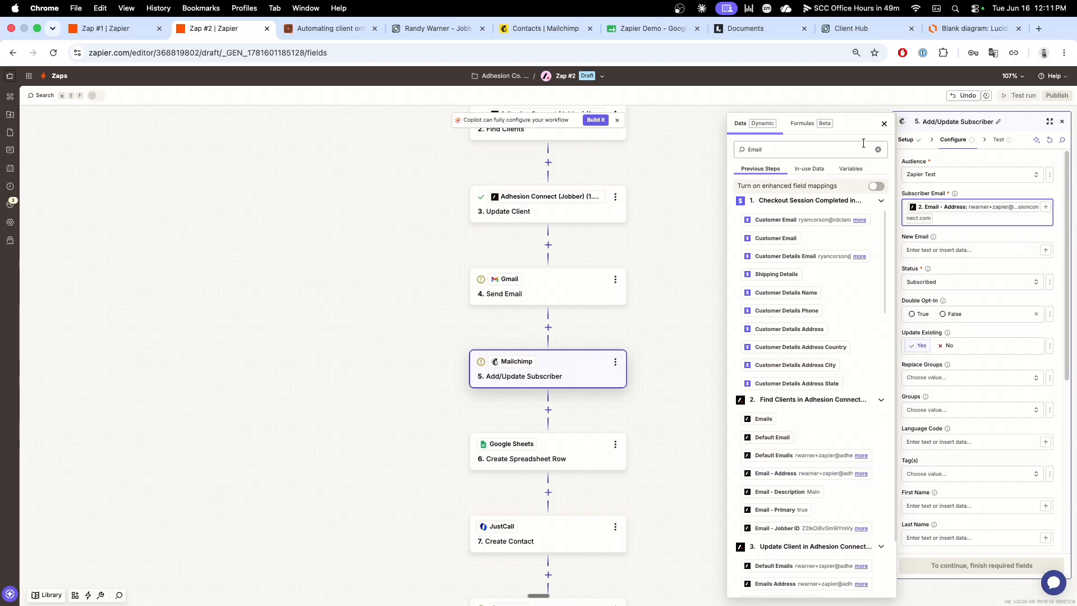
pyautogui.click(884, 124)
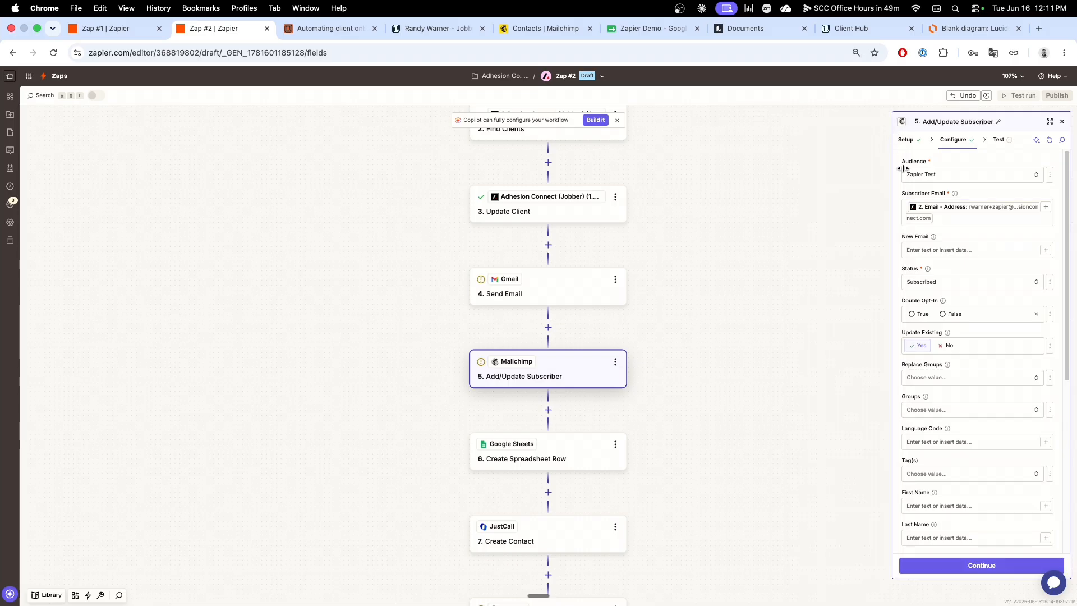
# Step: Map First Name and Last Name in the Mailchimp Add/Update Subscriber step to the matching fields from the Find Clients step
pyautogui.scroll(-1, 964, 352)
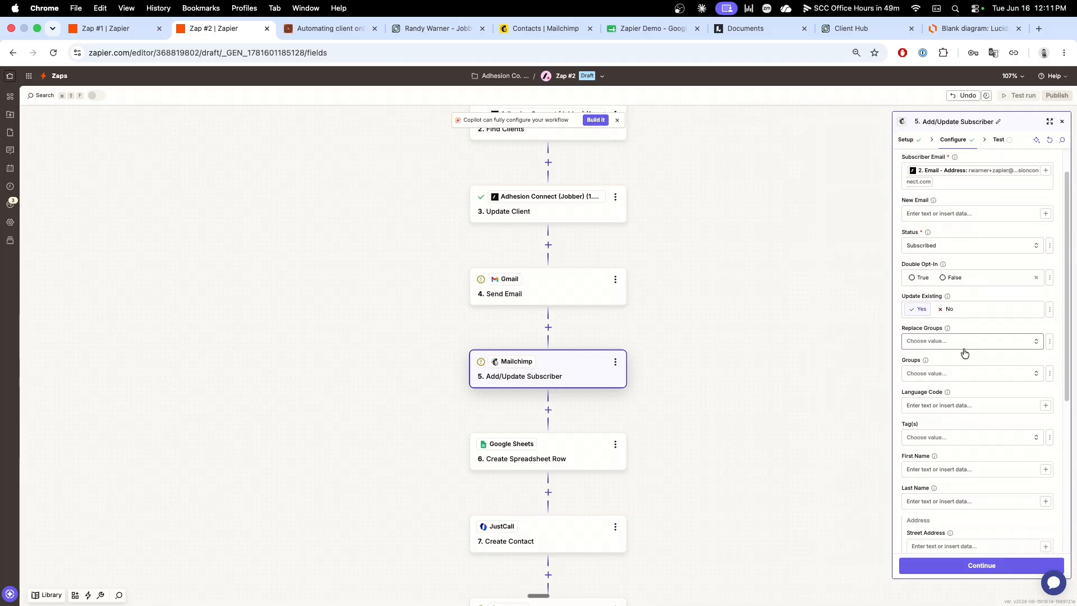
pyautogui.scroll(-2, 956, 379)
pyautogui.scroll(-3, 956, 380)
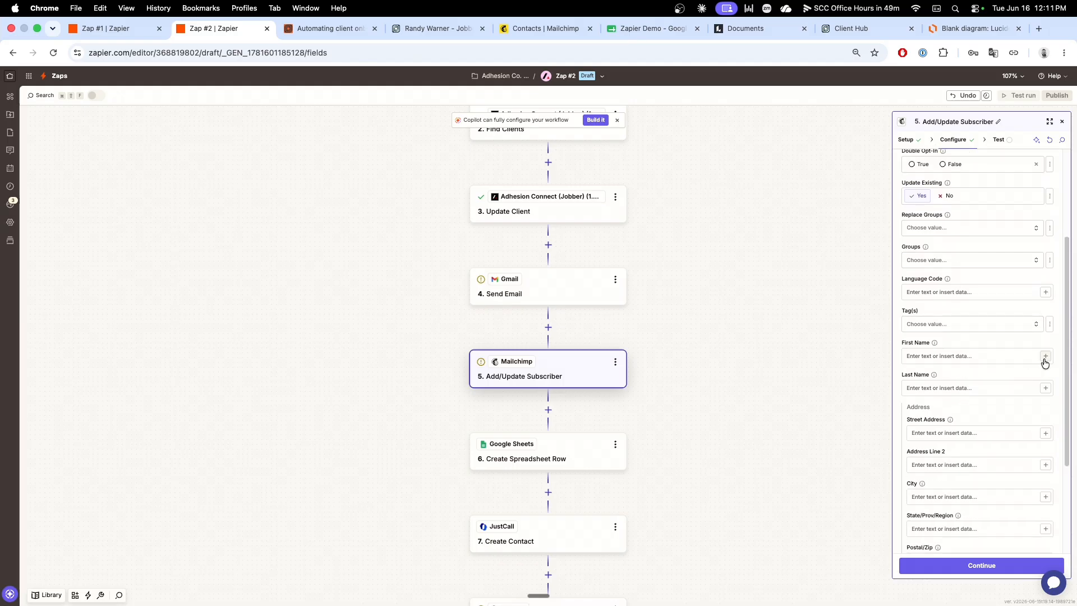
pyautogui.click(1045, 356)
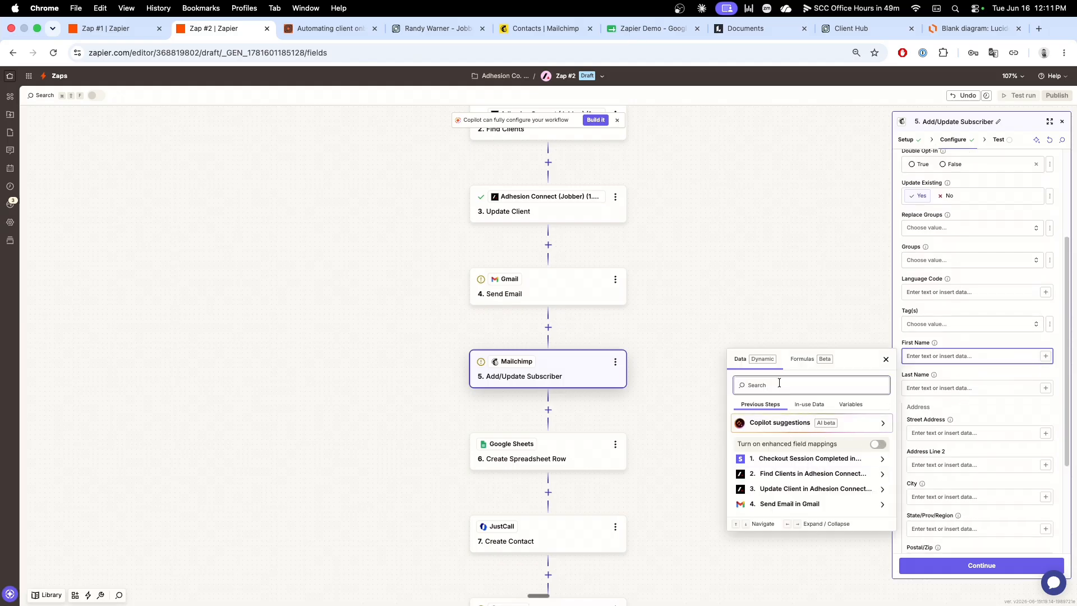
pyautogui.write('First')
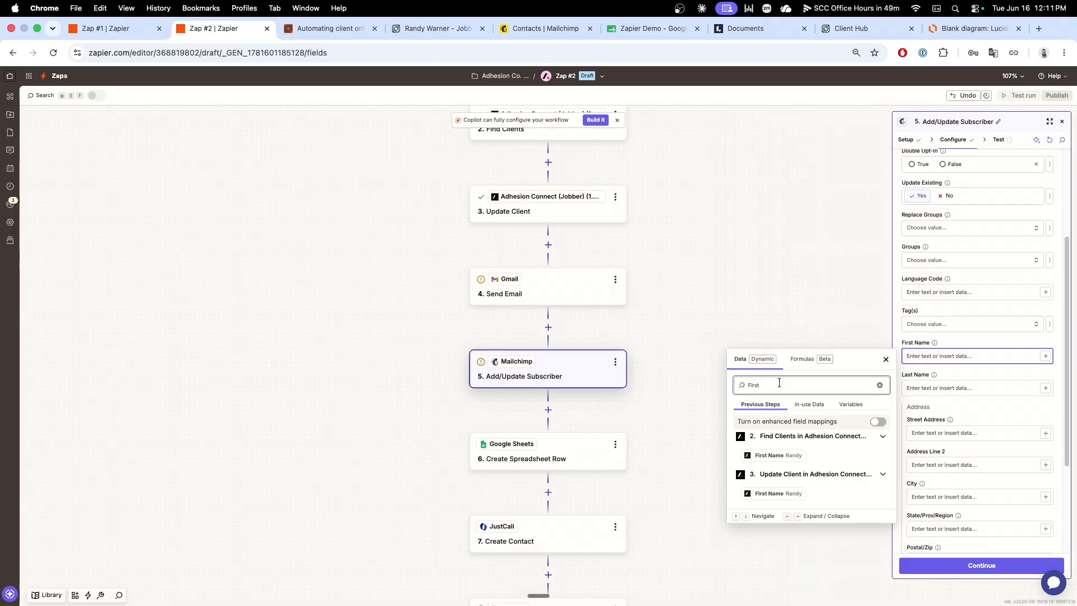
pyautogui.click(771, 455)
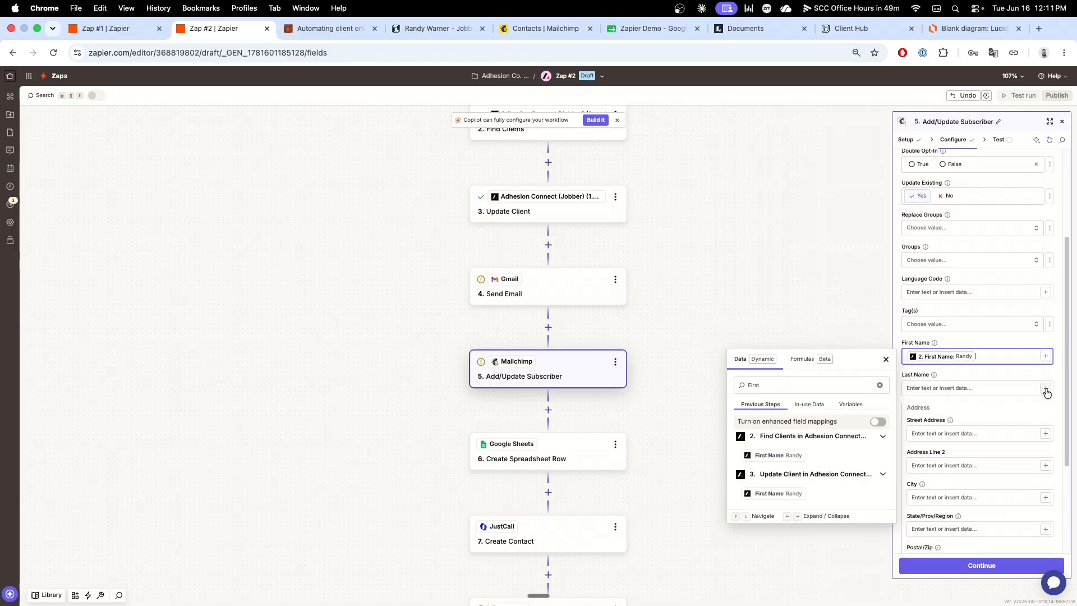
pyautogui.click(1046, 388)
pyautogui.write('Las')
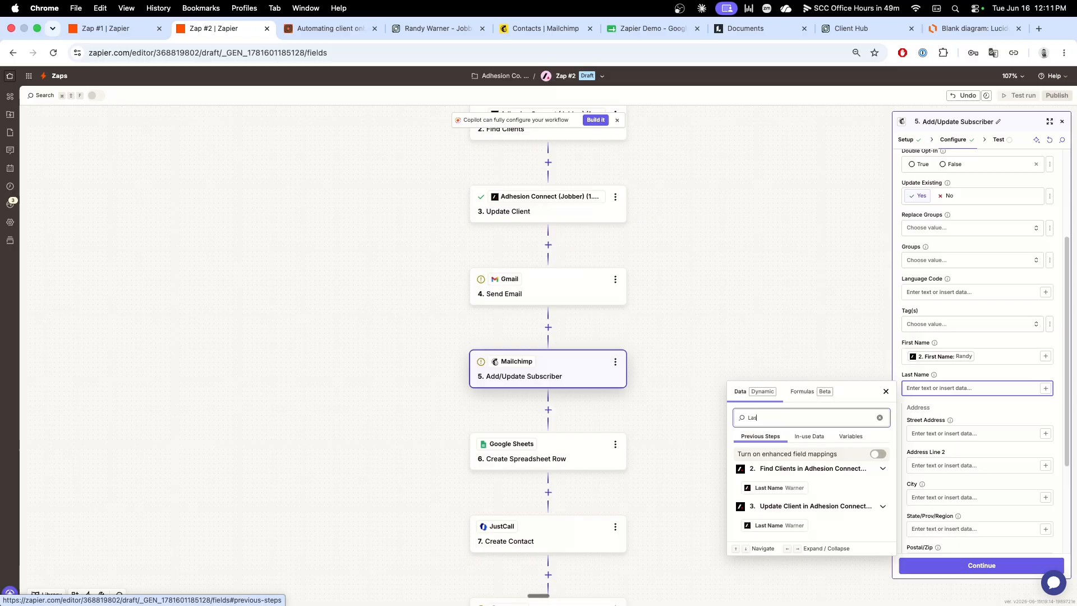
pyautogui.click(774, 487)
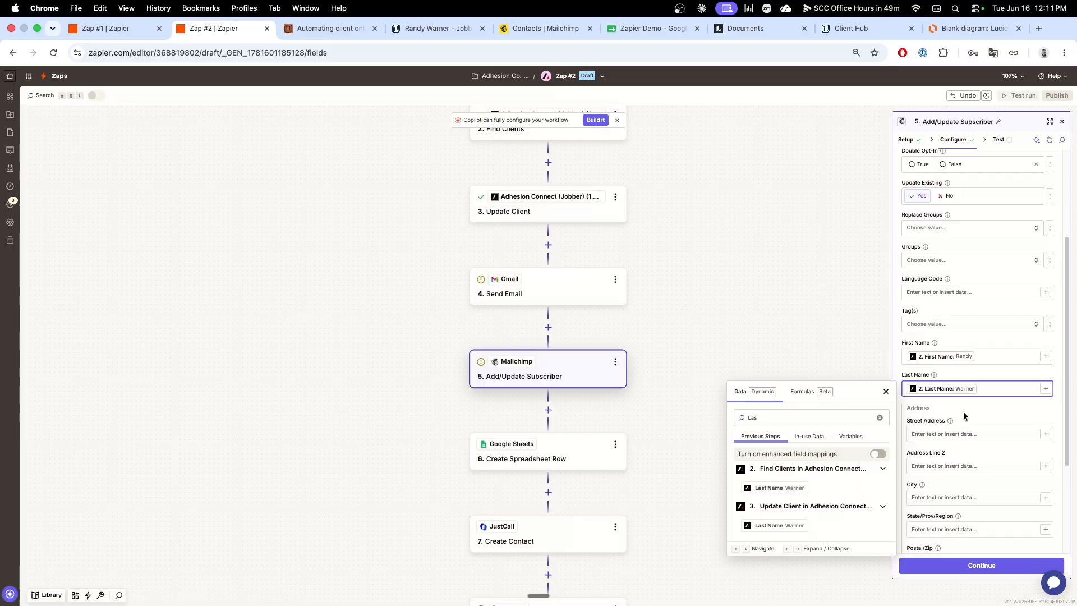
# Step: Review the remaining Add/Update Subscriber fields, continue past the configuration and run the step's test
pyautogui.scroll(-3, 967, 404)
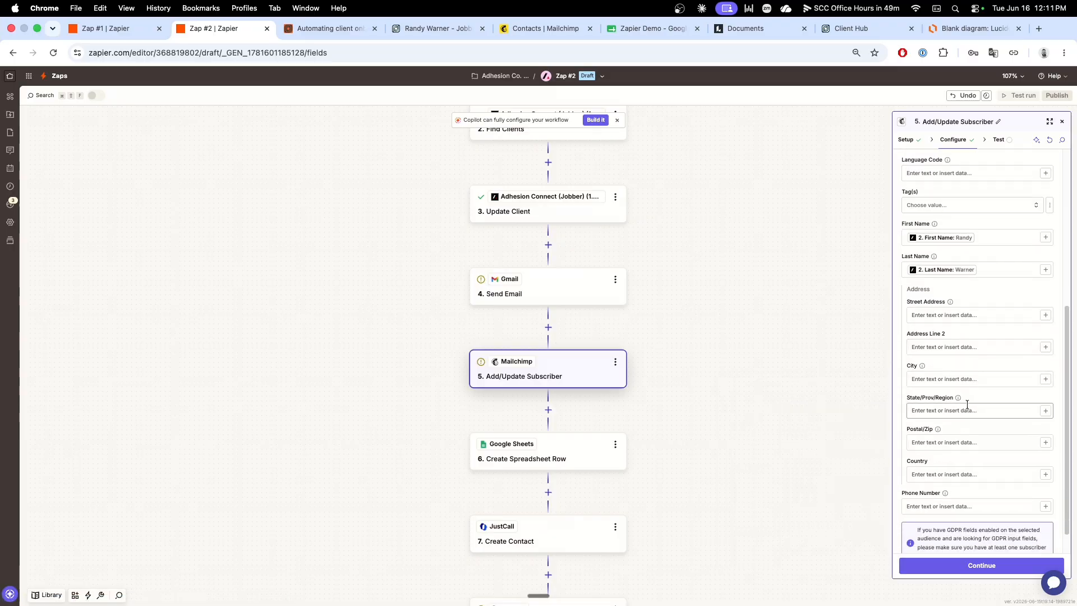
pyautogui.scroll(10, 967, 403)
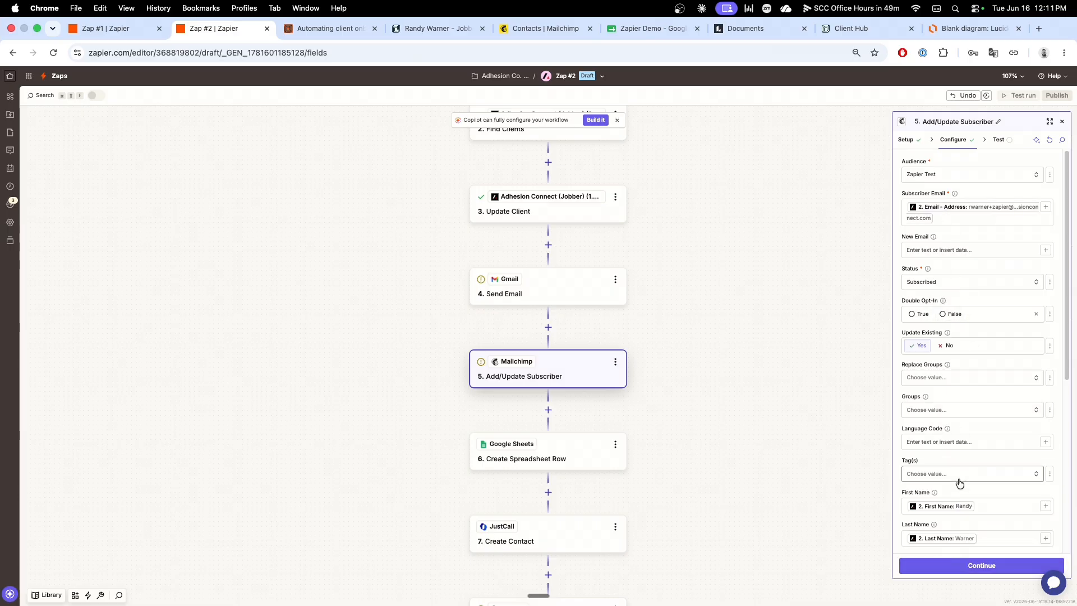
pyautogui.click(983, 565)
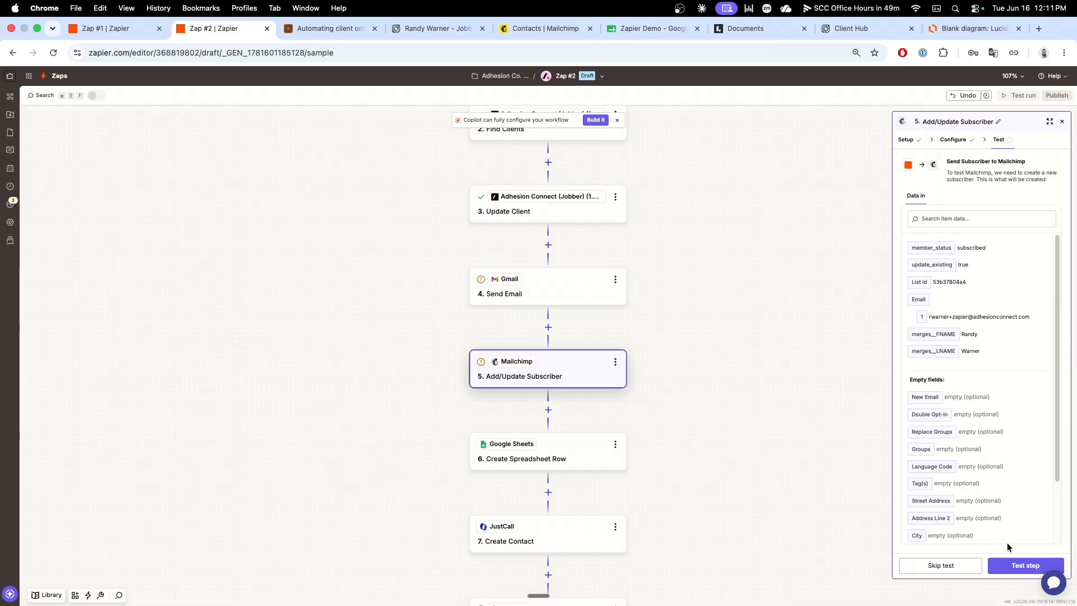
pyautogui.click(1018, 566)
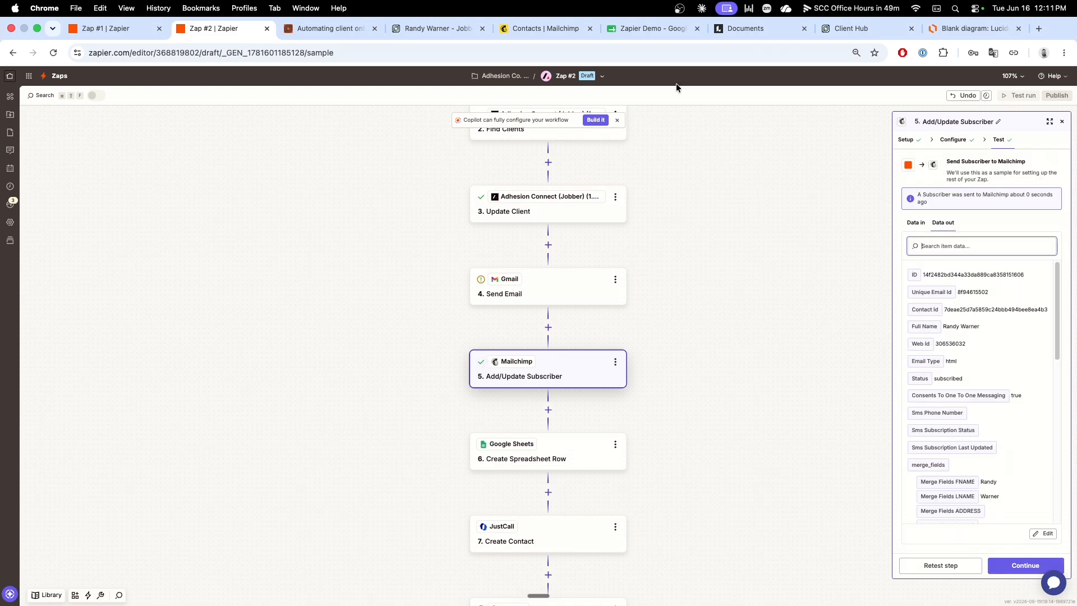
# Step: Switch to Mailchimp, reload the Zapier Test audience's contacts to check for the new subscriber, and return to Zap #2
pyautogui.click(540, 29)
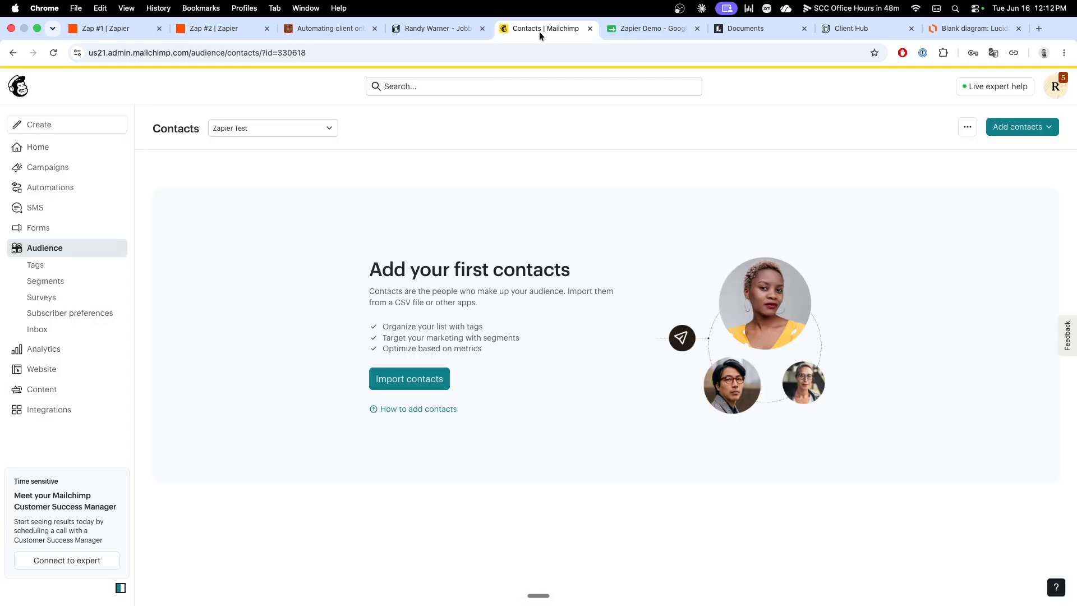
pyautogui.click(54, 53)
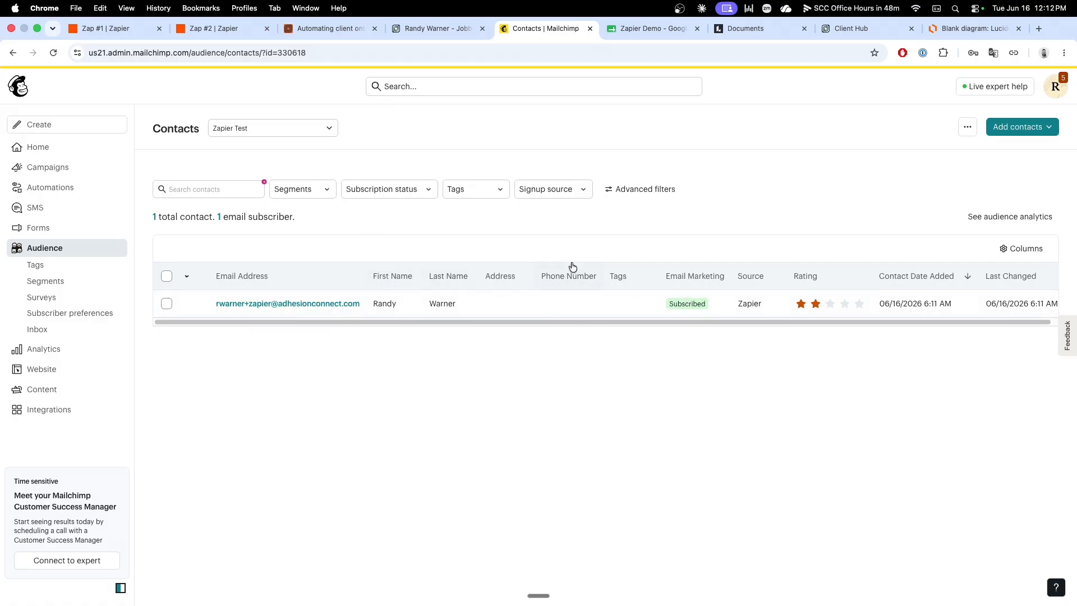
pyautogui.click(223, 29)
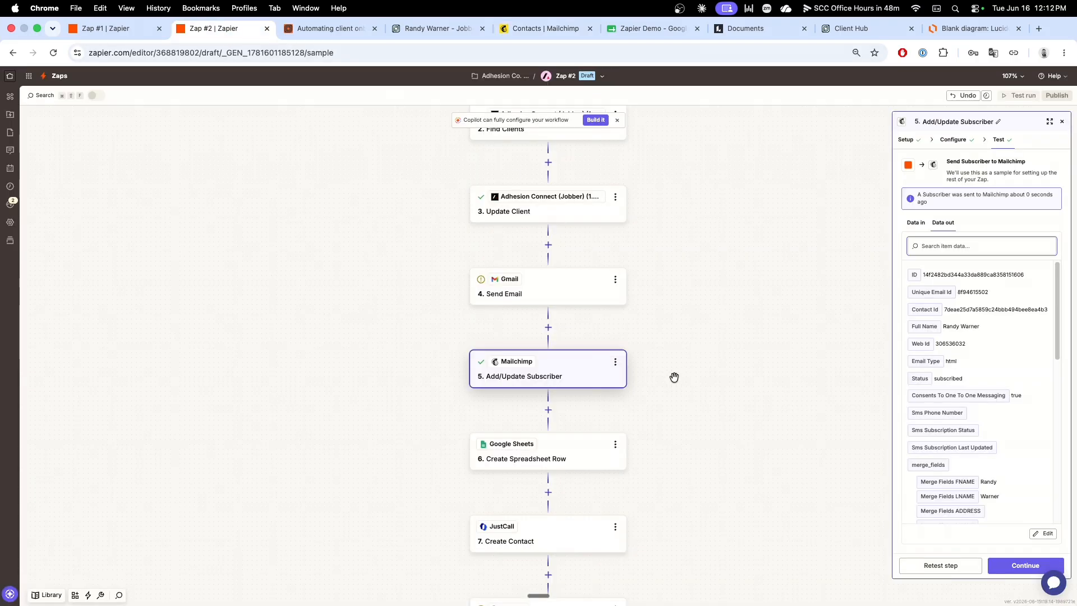
# Step: Open the Google Sheets Create Spreadsheet Row step, check the column headings in the Zapier Demo spreadsheet, and return to Zap #2
pyautogui.scroll(-5, 674, 377)
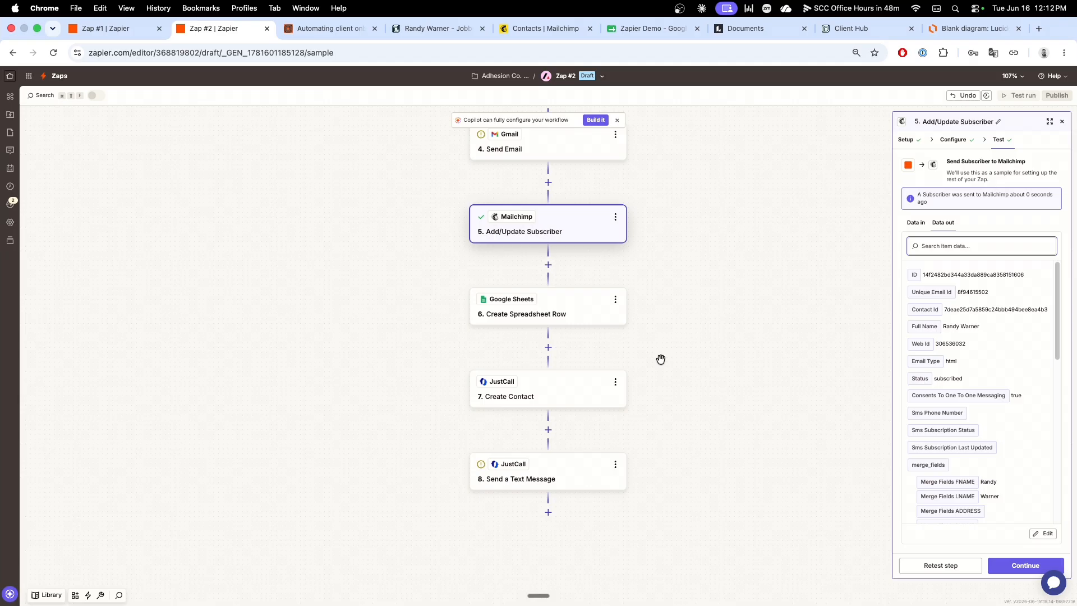
pyautogui.click(571, 310)
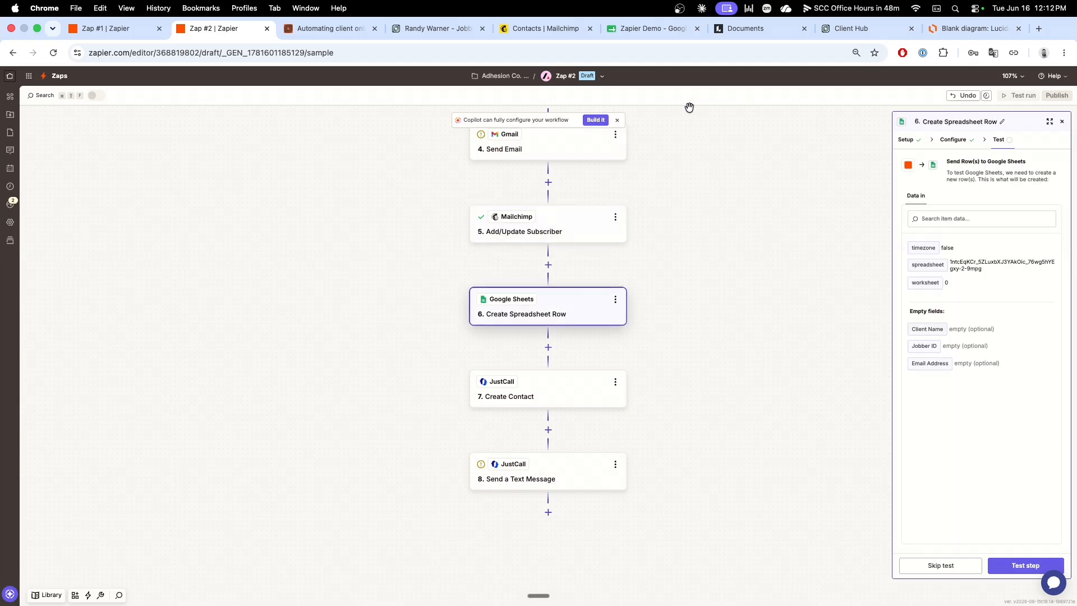
pyautogui.click(638, 31)
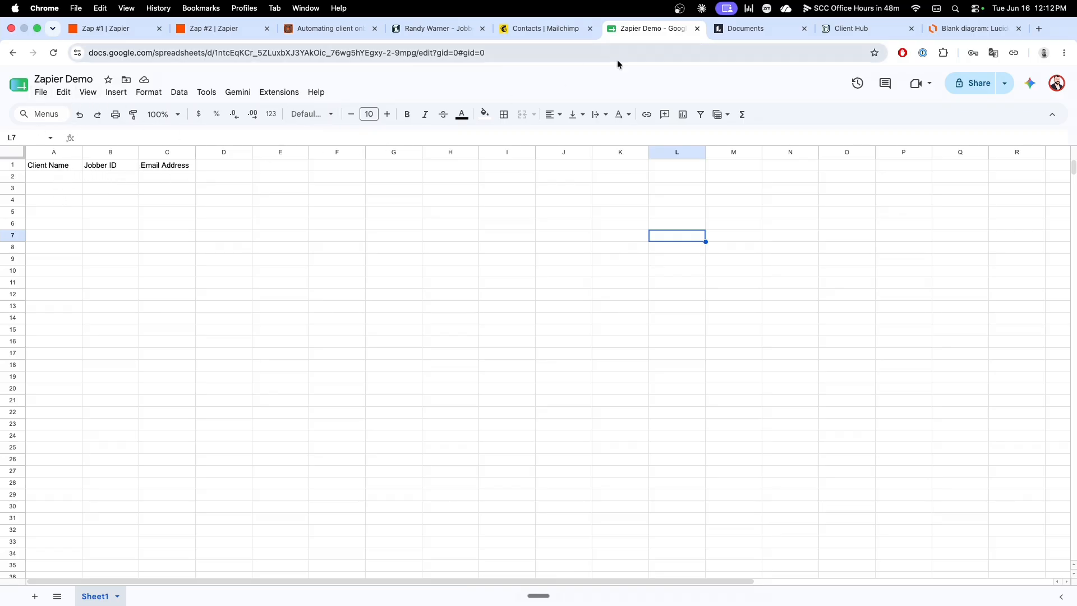
pyautogui.click(236, 32)
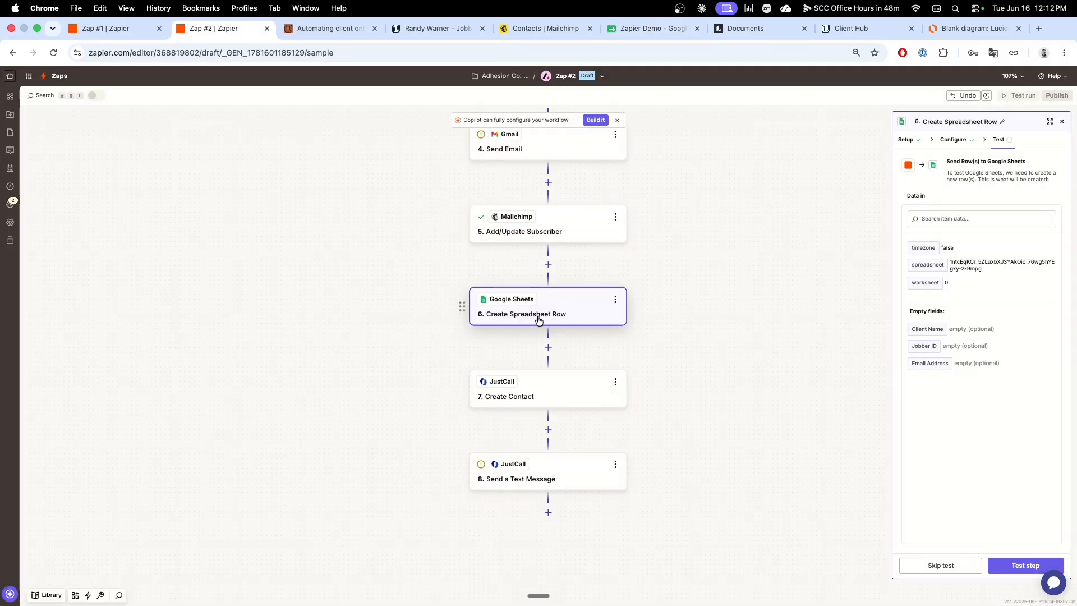
# Step: In the Create Spreadsheet Row configuration, map Client Name to Name and Jobber ID to Jobber ID from the Find Clients step
pyautogui.click(954, 140)
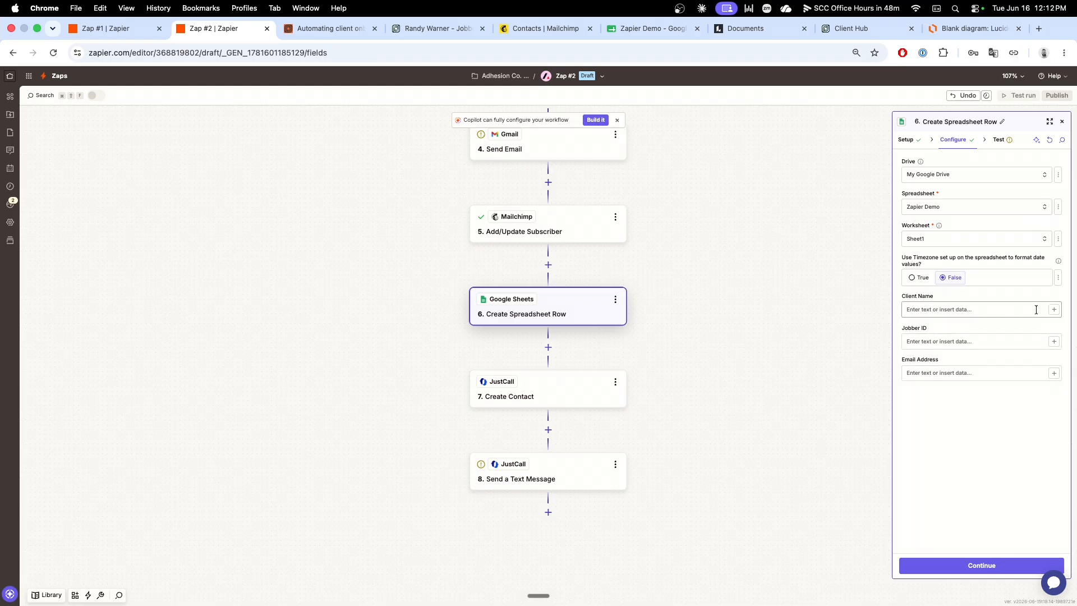
pyautogui.click(1036, 309)
pyautogui.write('N')
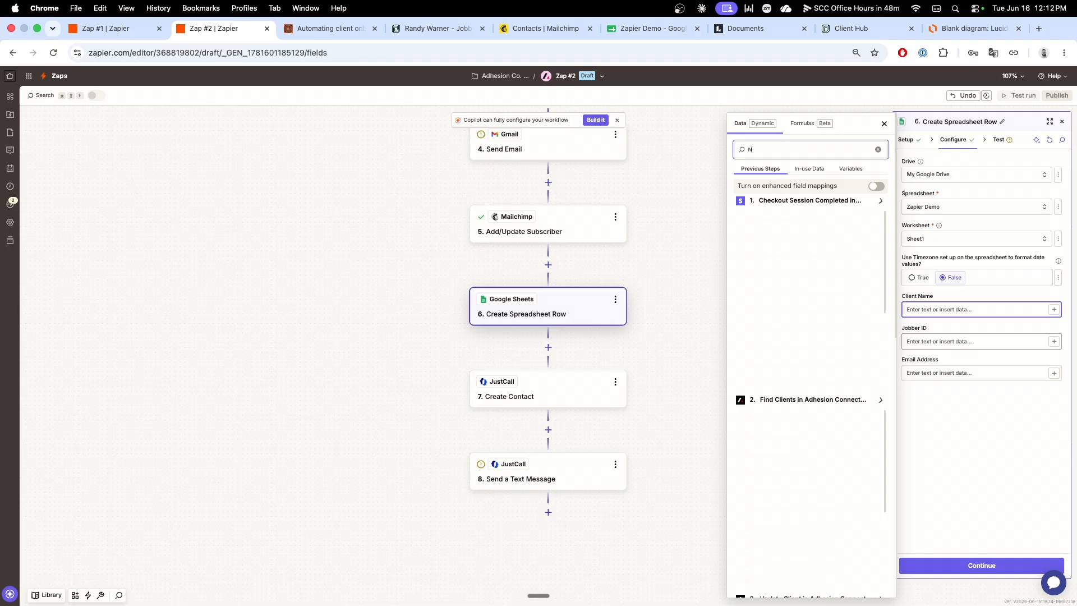
pyautogui.write('ame')
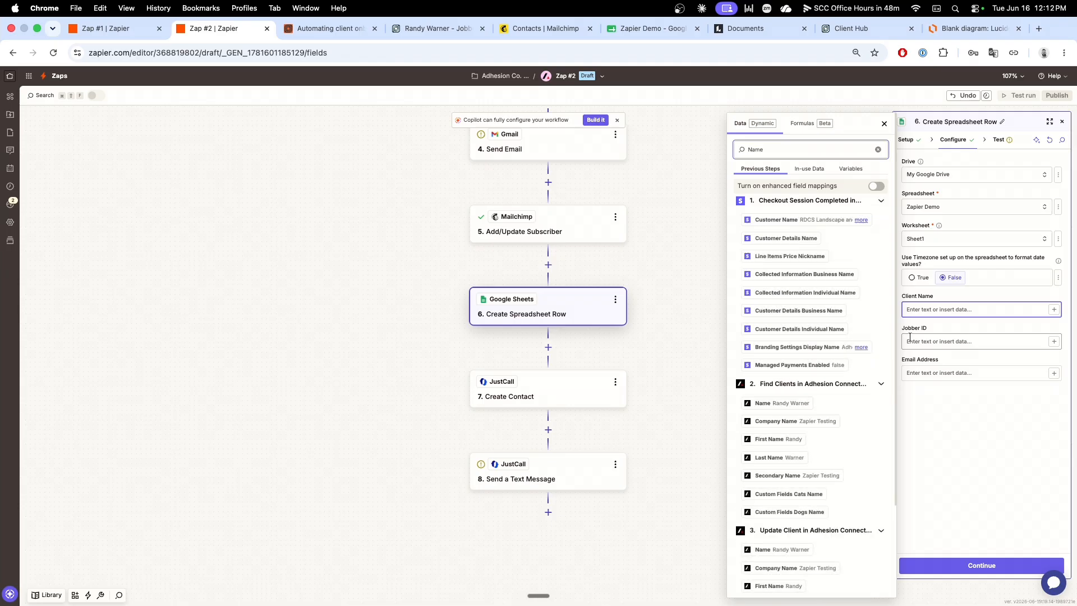
pyautogui.click(779, 404)
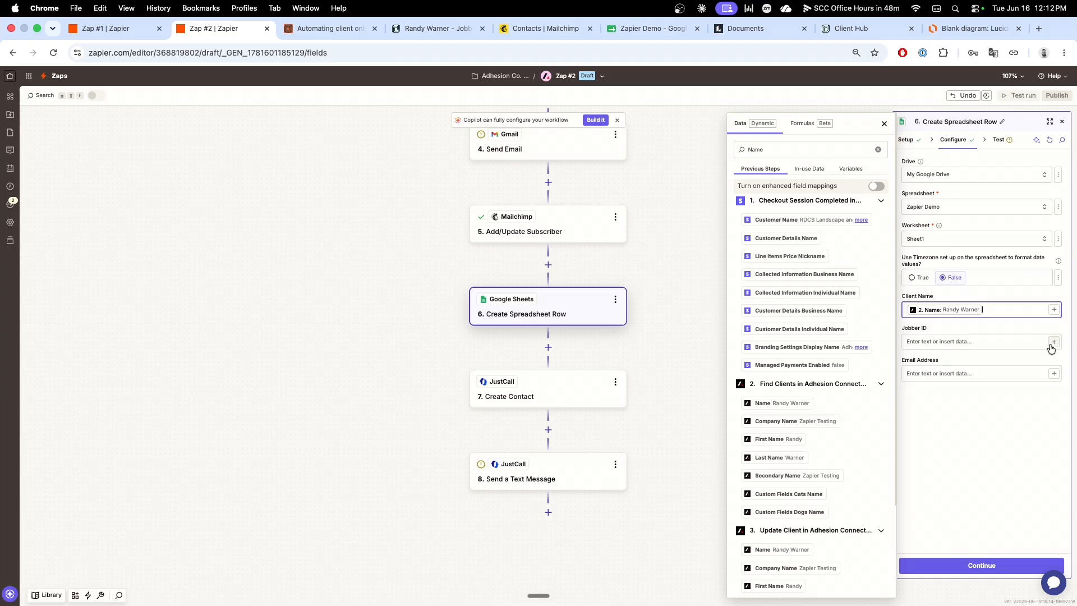
pyautogui.click(1053, 343)
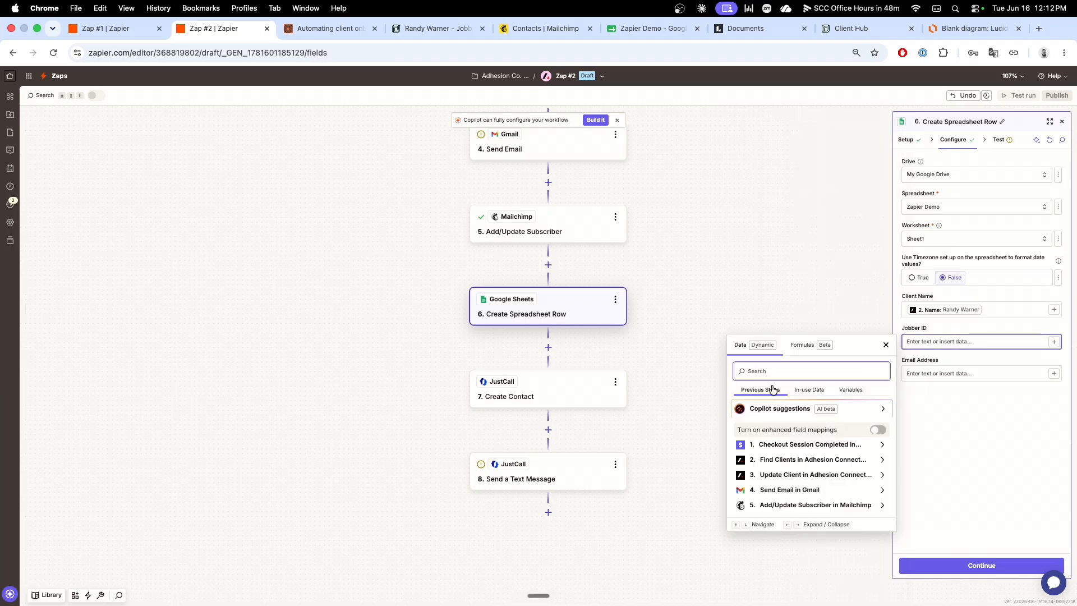
pyautogui.write('Jobber')
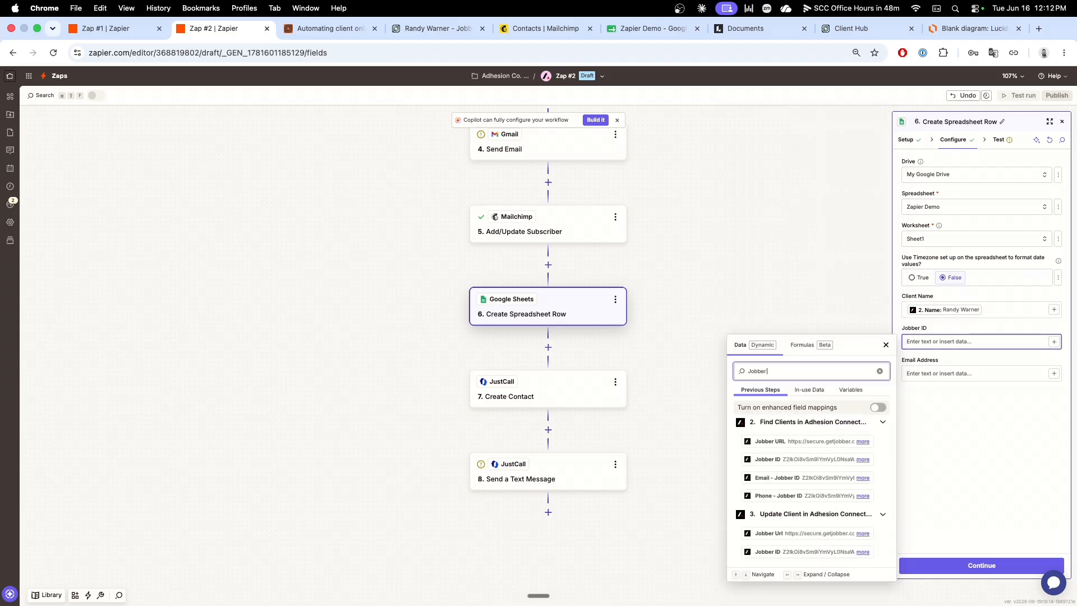
pyautogui.click(763, 460)
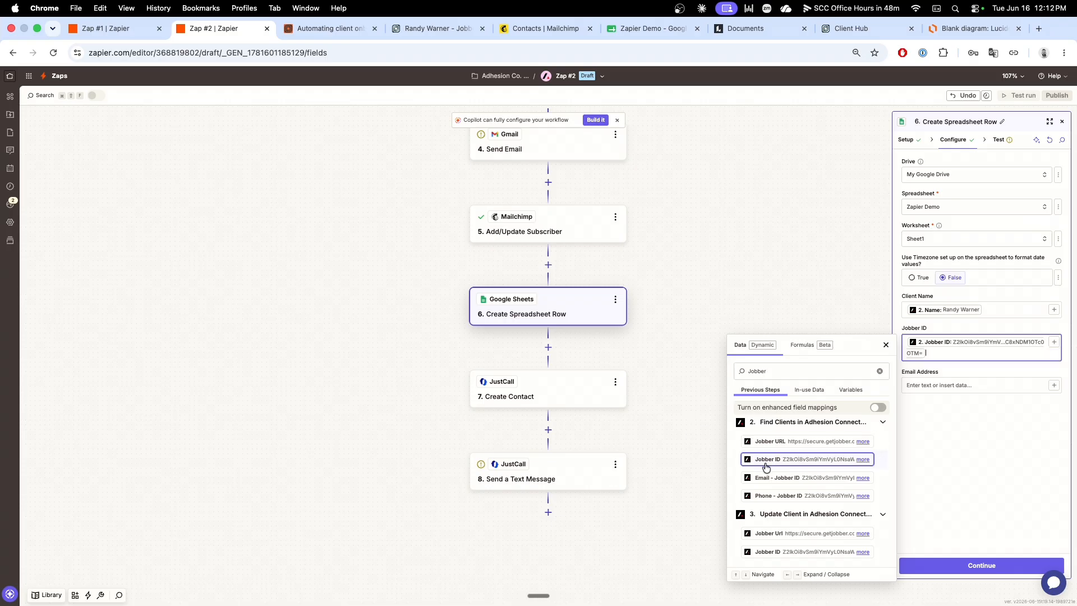
# Step: Map the spreadsheet row's Email Address to Email - Address from the Find Clients step, and run the step's test
pyautogui.click(992, 386)
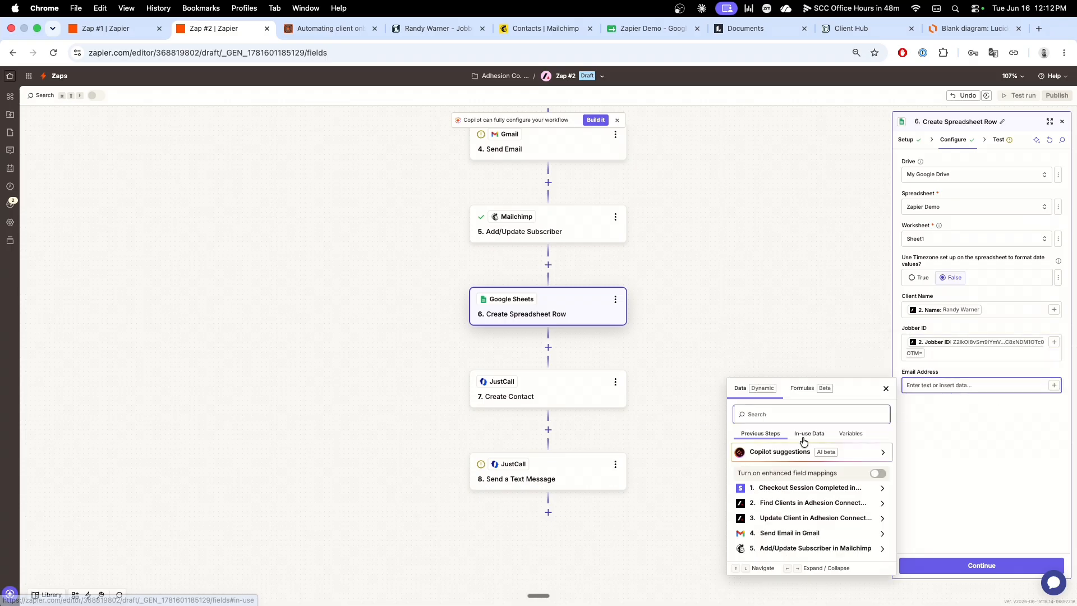
pyautogui.write('Email')
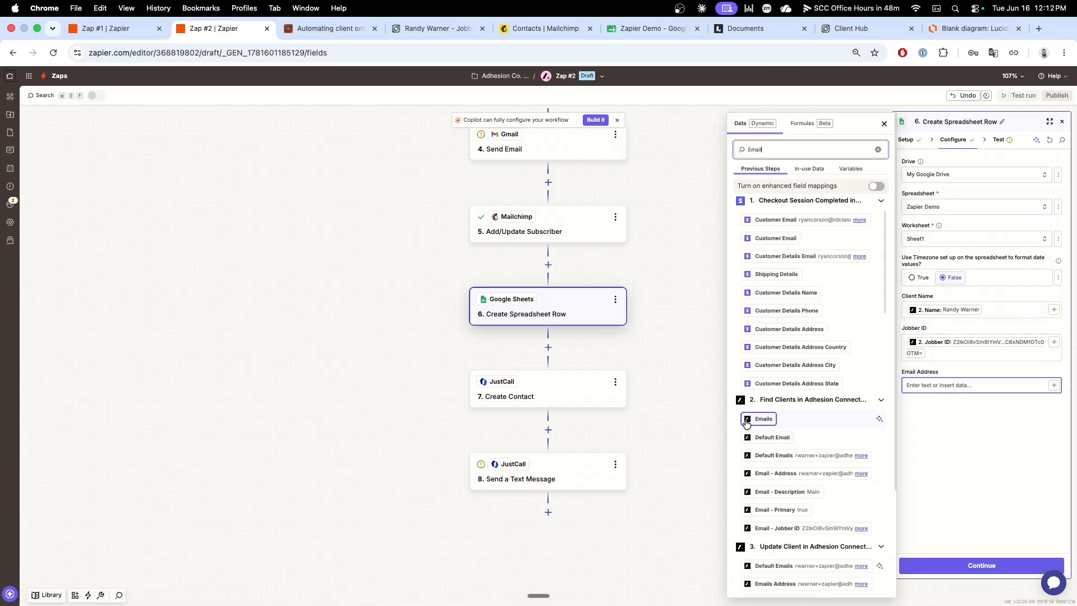
pyautogui.click(797, 474)
pyautogui.click(1000, 455)
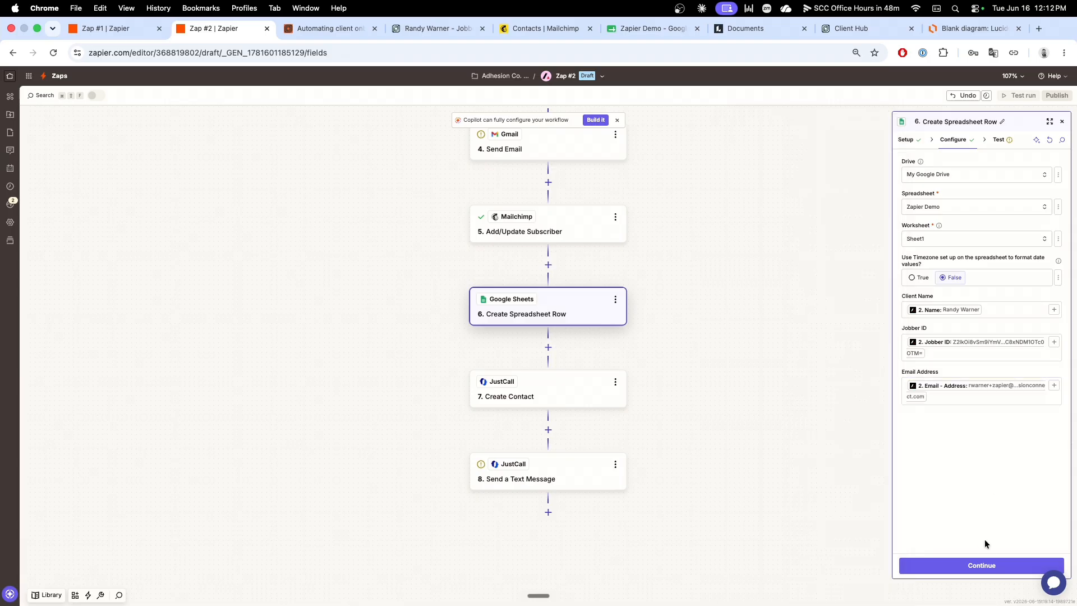
pyautogui.click(988, 571)
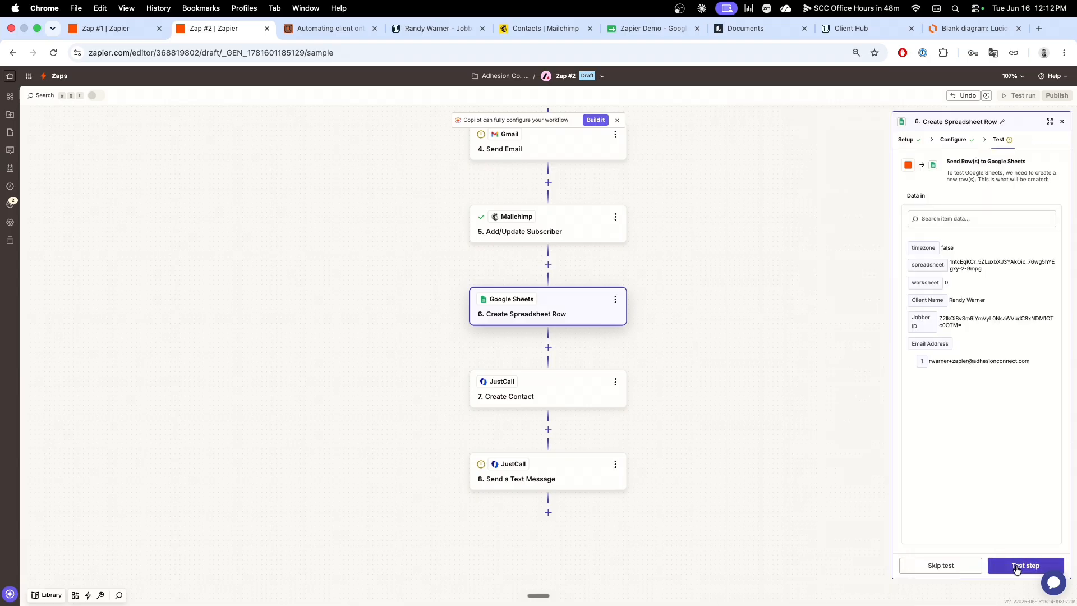
pyautogui.click(1017, 568)
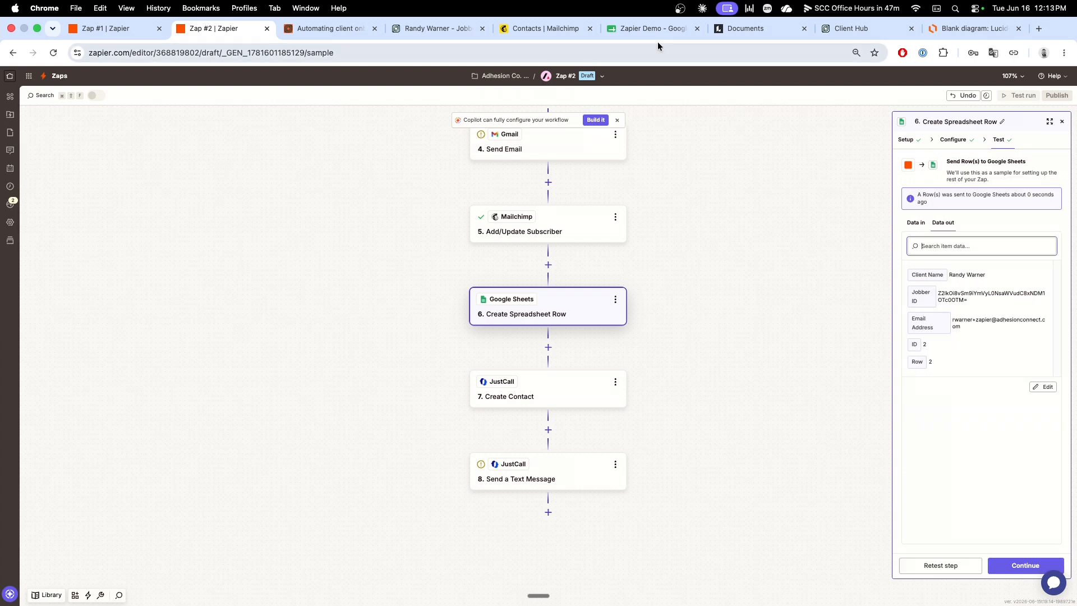
# Step: Switch to the Zapier Demo spreadsheet and fit the widths of columns A to C to their contents
pyautogui.click(646, 29)
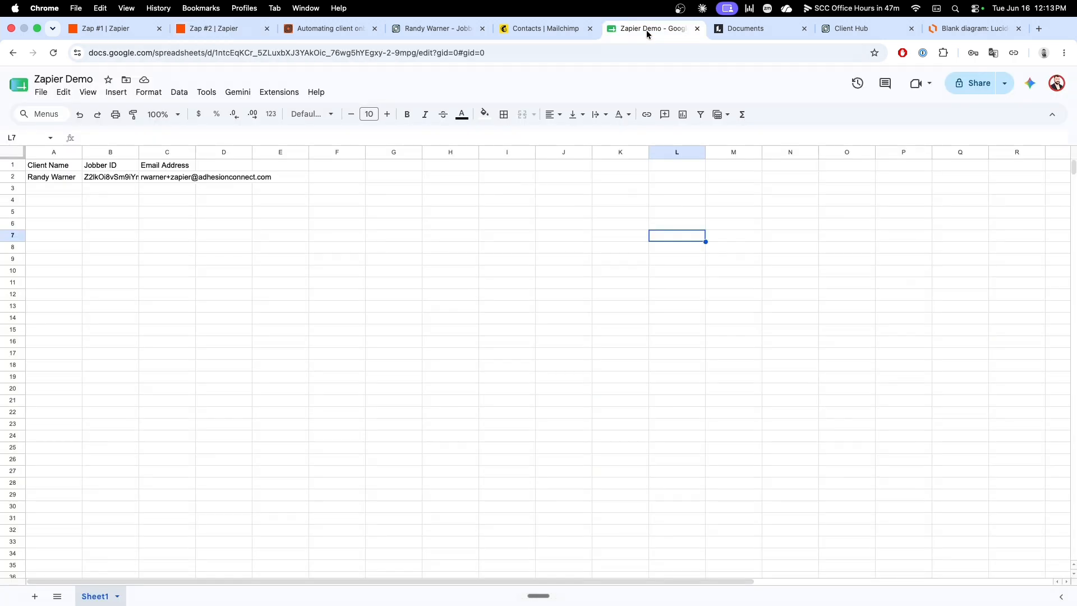
pyautogui.click(267, 213)
pyautogui.moveTo(155, 152); pyautogui.dragTo(67, 152)
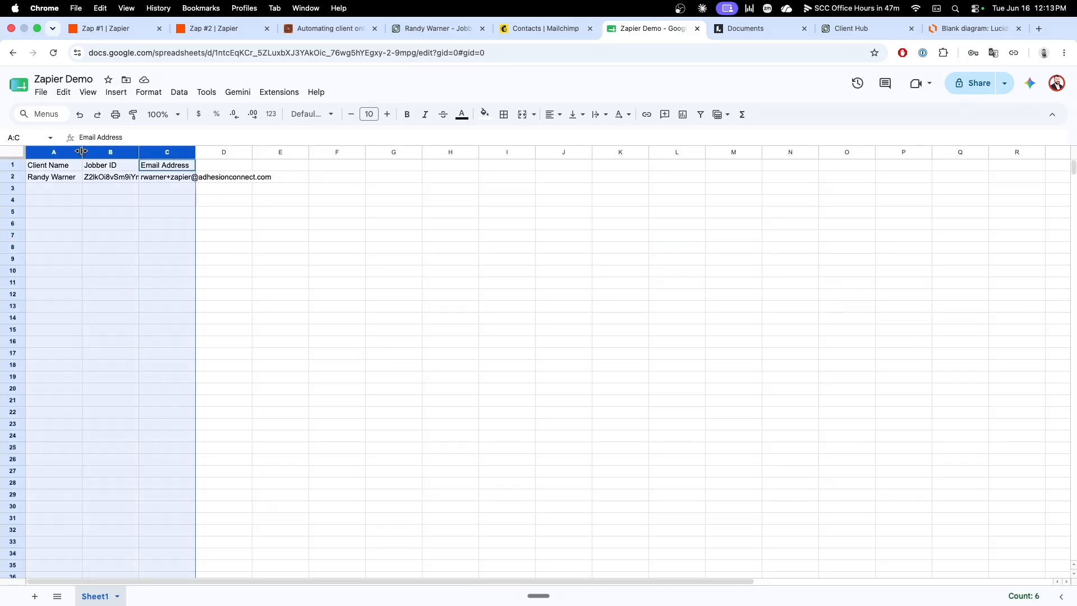
pyautogui.doubleClick(82, 151)
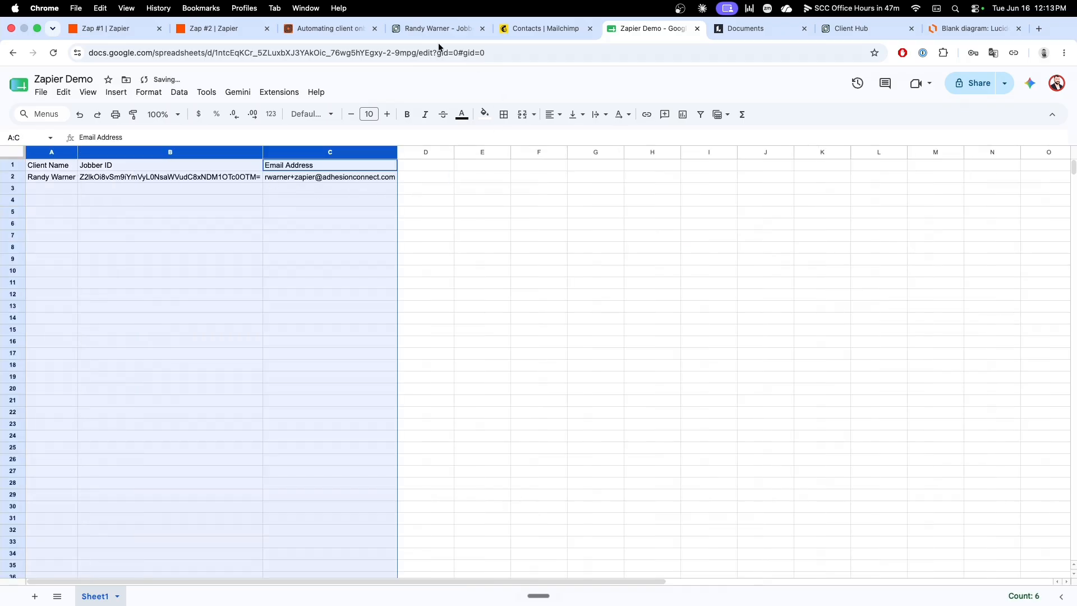
# Step: Return to Zap #2 and, in the JustCall Create Contact step, map firstname to First Name from the Find Clients step
pyautogui.click(227, 36)
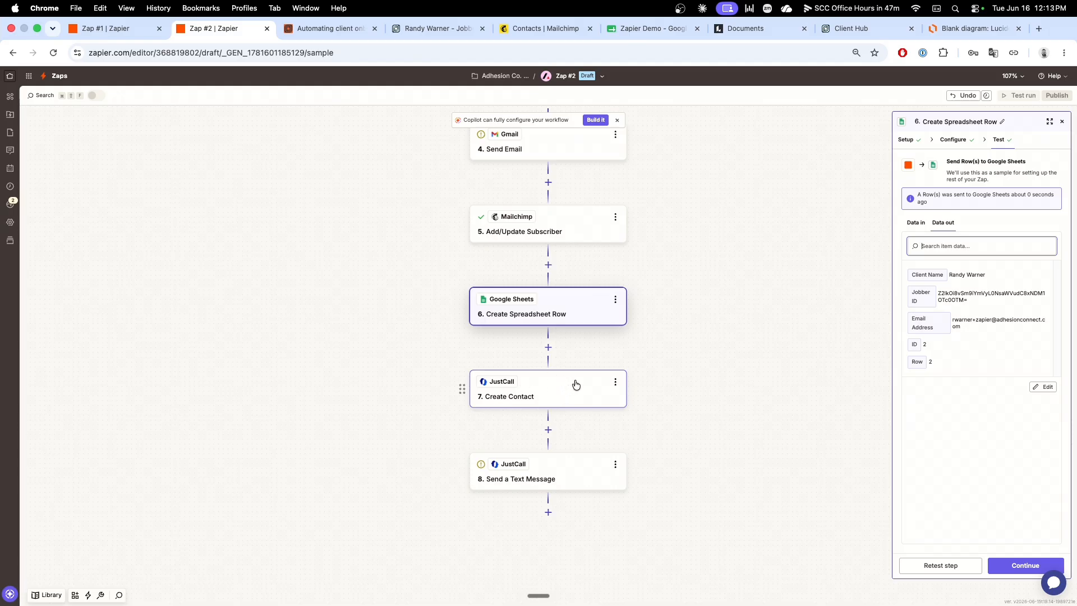
pyautogui.click(546, 388)
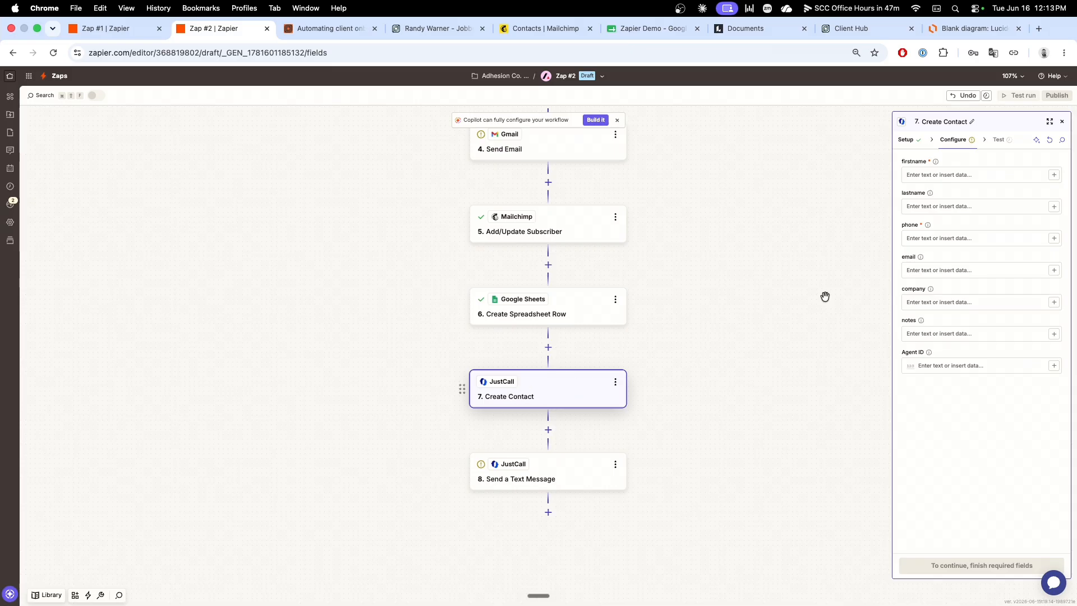
pyautogui.click(1052, 177)
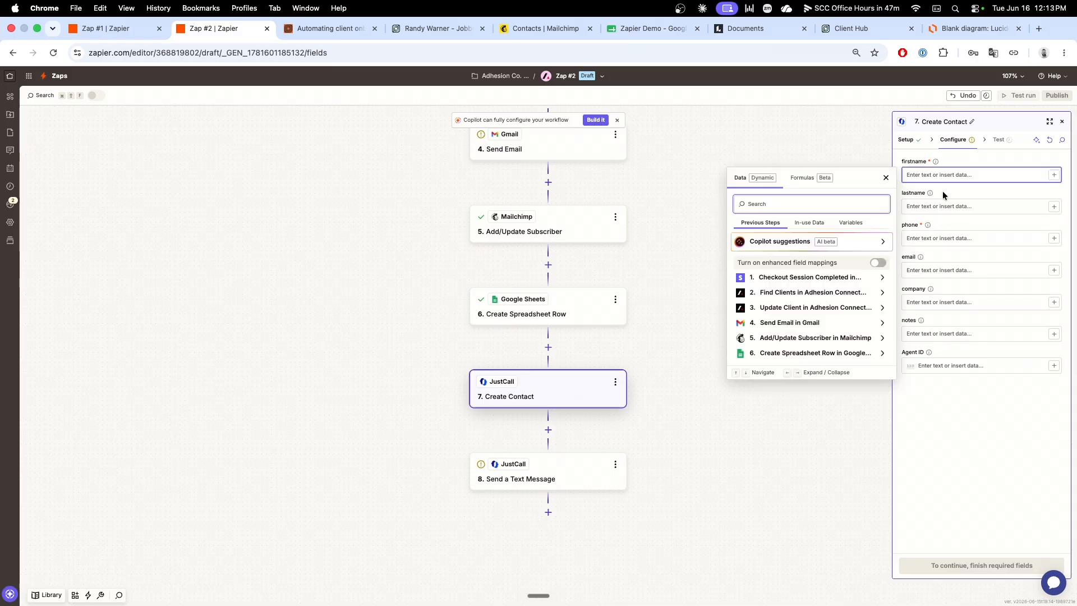
pyautogui.write('Firs')
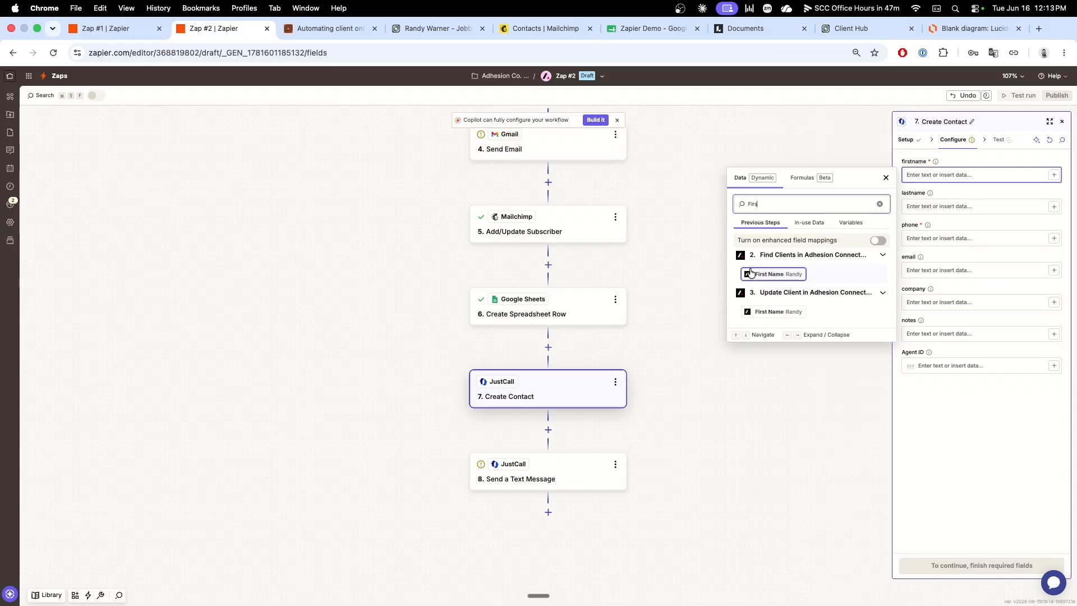
pyautogui.click(778, 274)
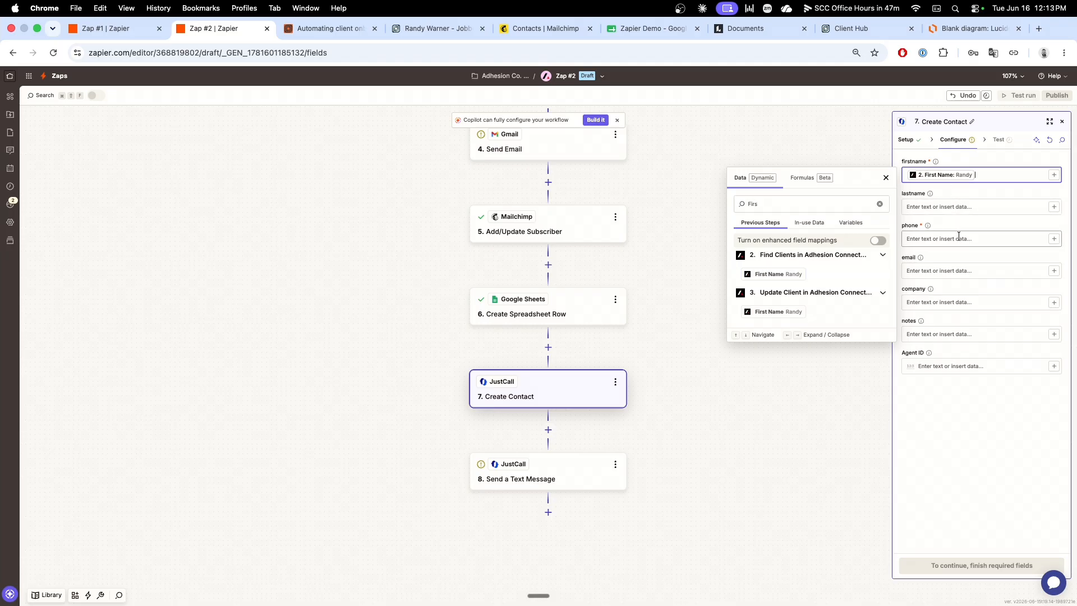
# Step: Map the contact's phone to Phone - Number from the Find Clients step, and continue while skipping the step's test
pyautogui.click(1040, 238)
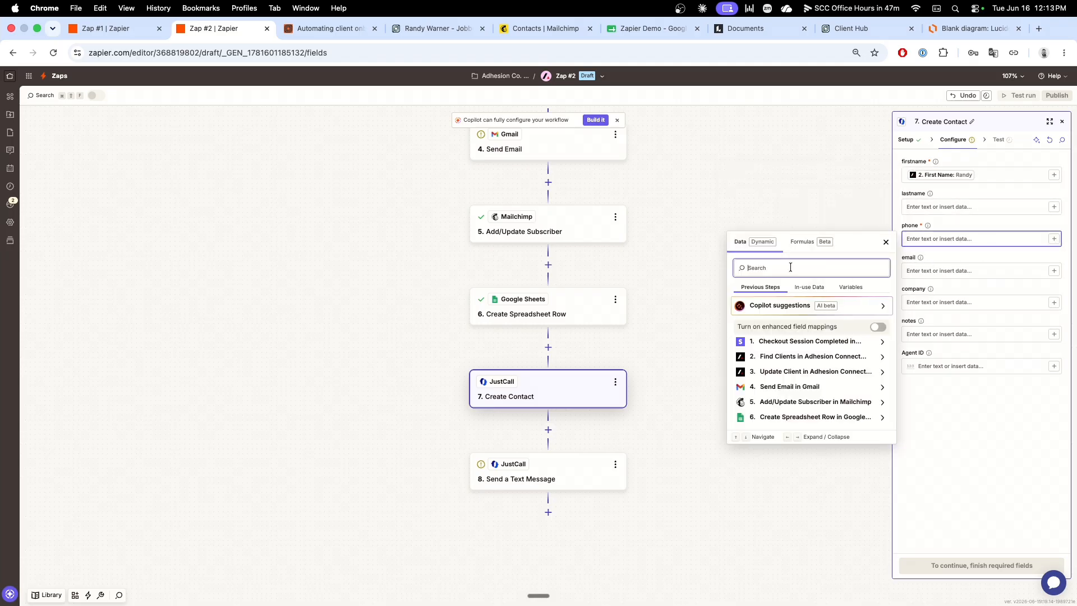
pyautogui.write('Phone')
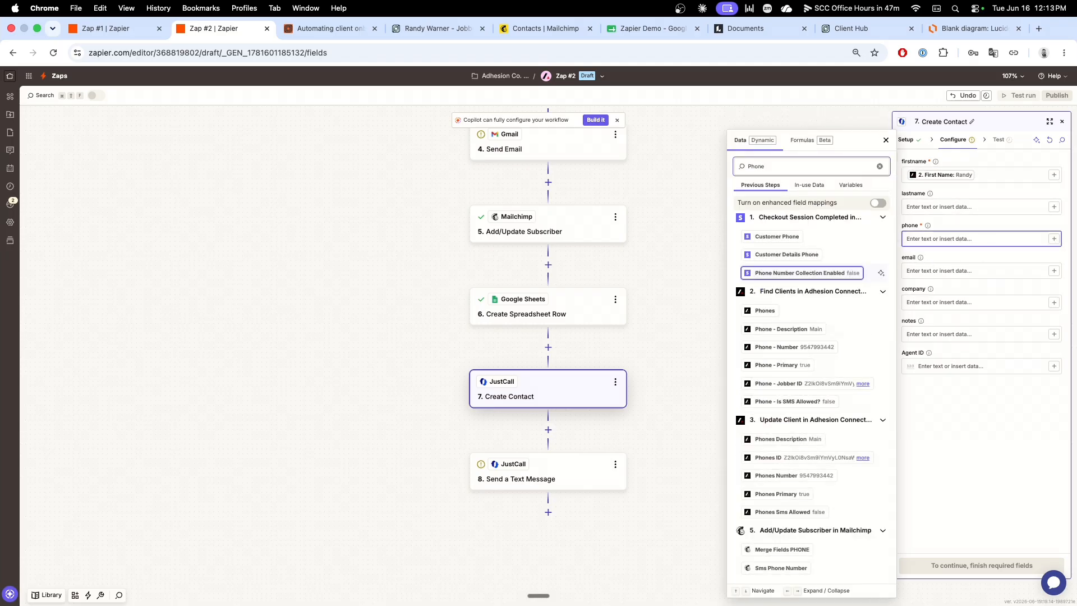
pyautogui.click(781, 347)
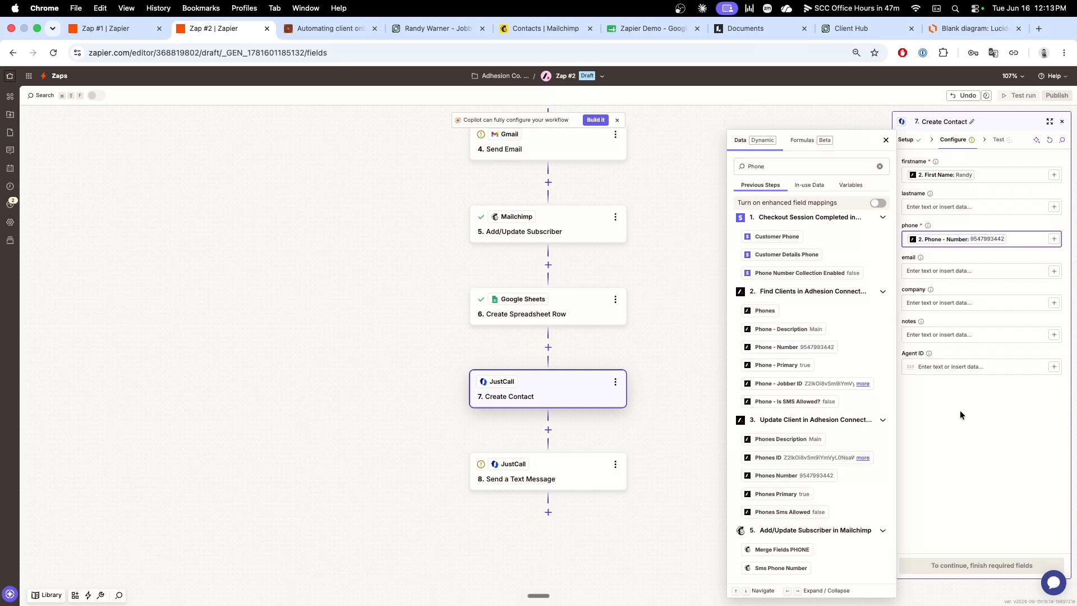
pyautogui.click(985, 220)
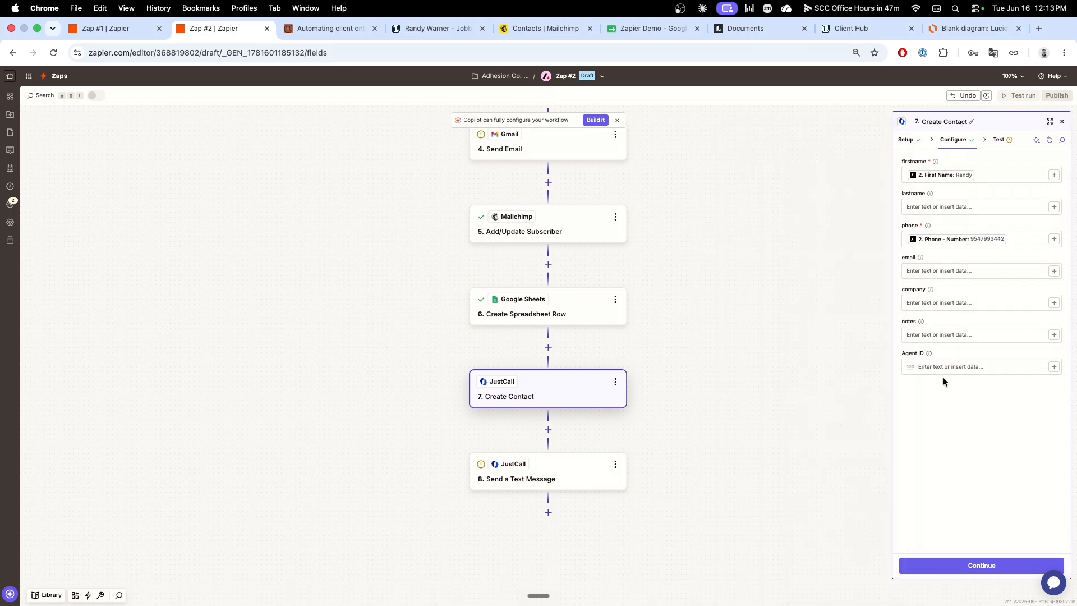
pyautogui.click(988, 566)
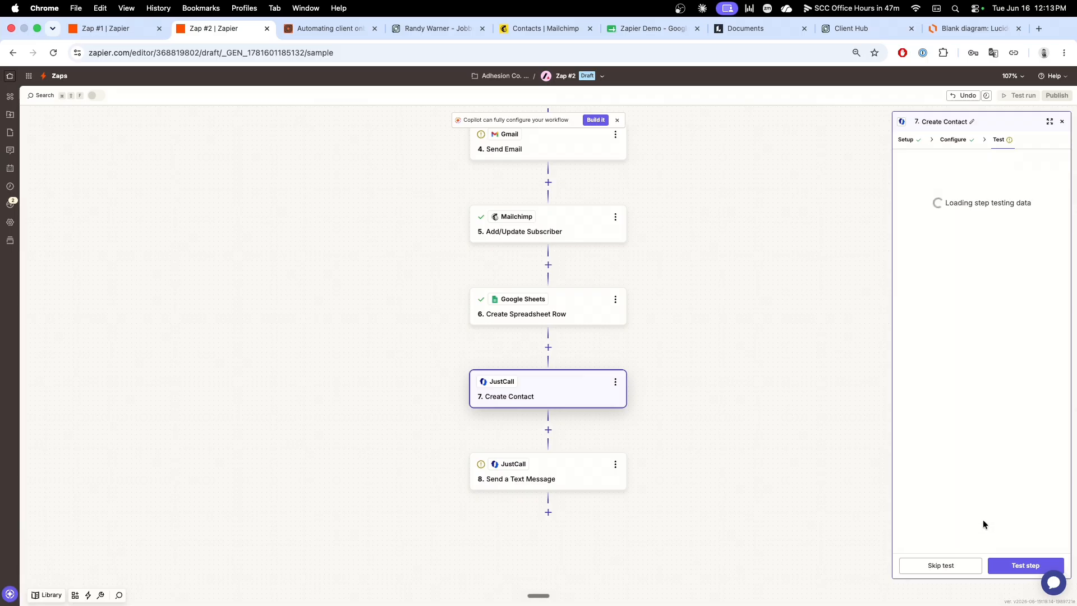
pyautogui.click(958, 569)
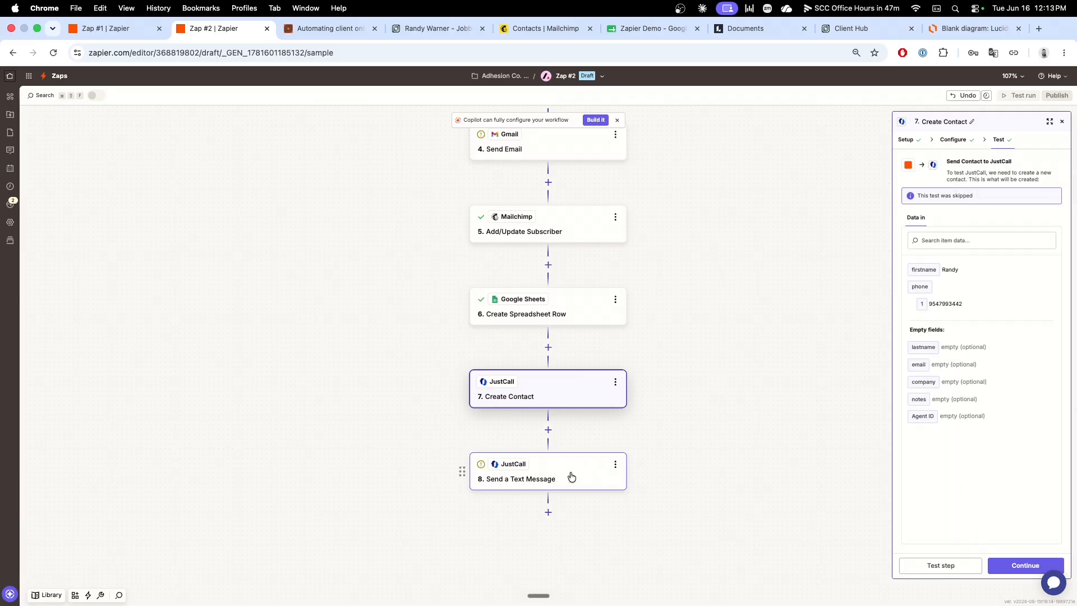
# Step: In the JustCall Send a Text Message step, map To Number to Phone - Number from the Find Clients step
pyautogui.click(569, 472)
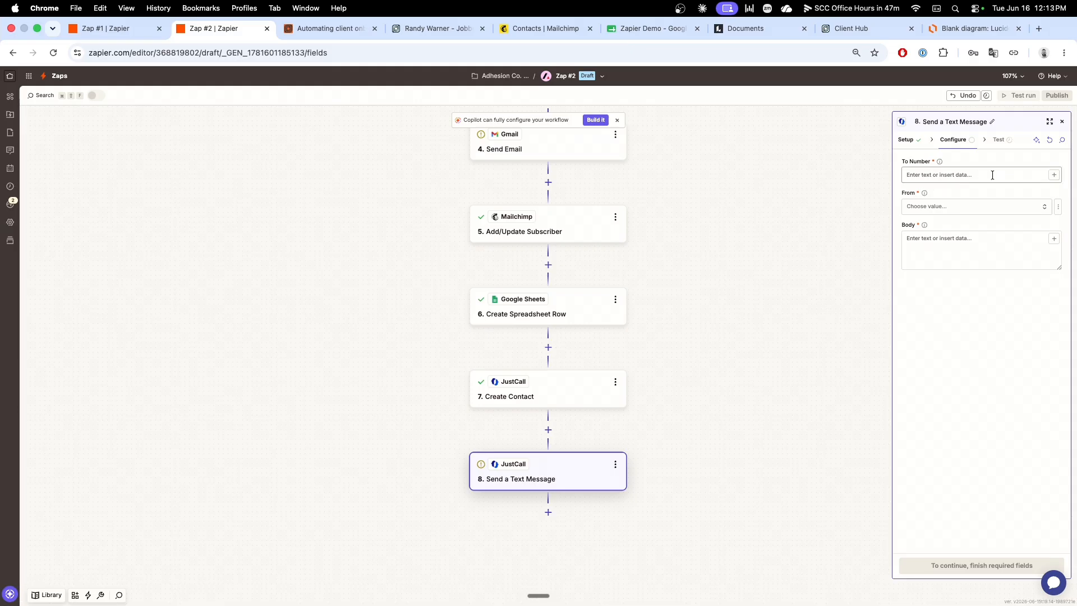
pyautogui.click(1053, 175)
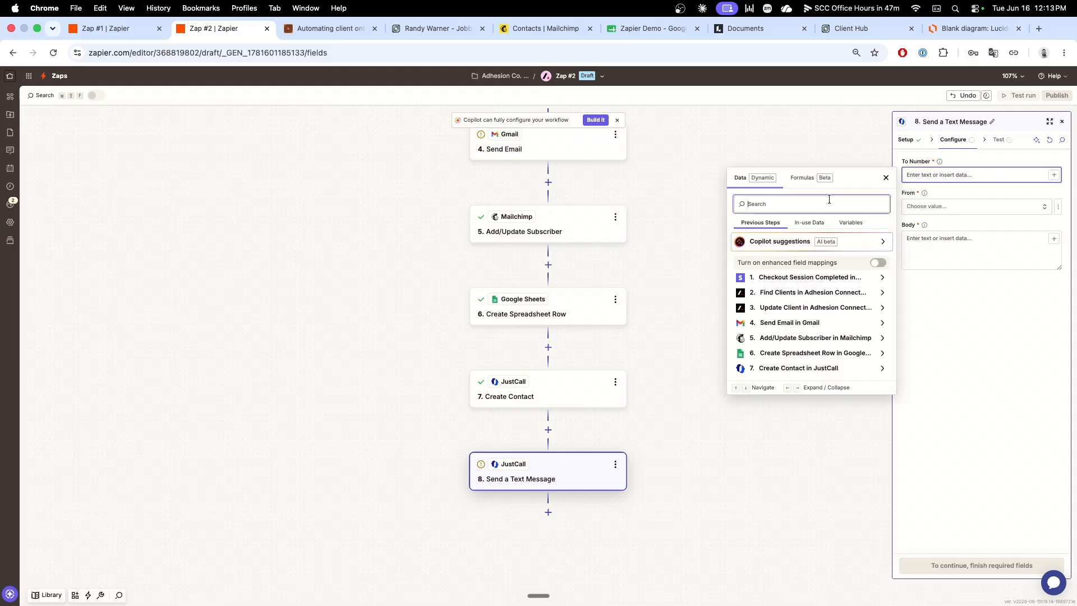
pyautogui.write('PHone Nu')
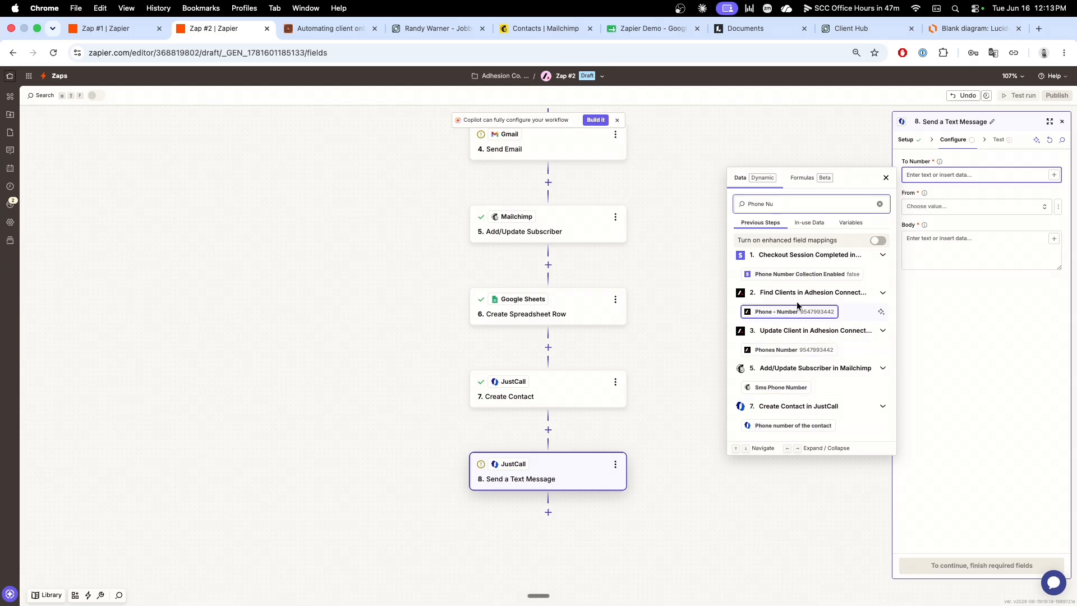
pyautogui.click(785, 311)
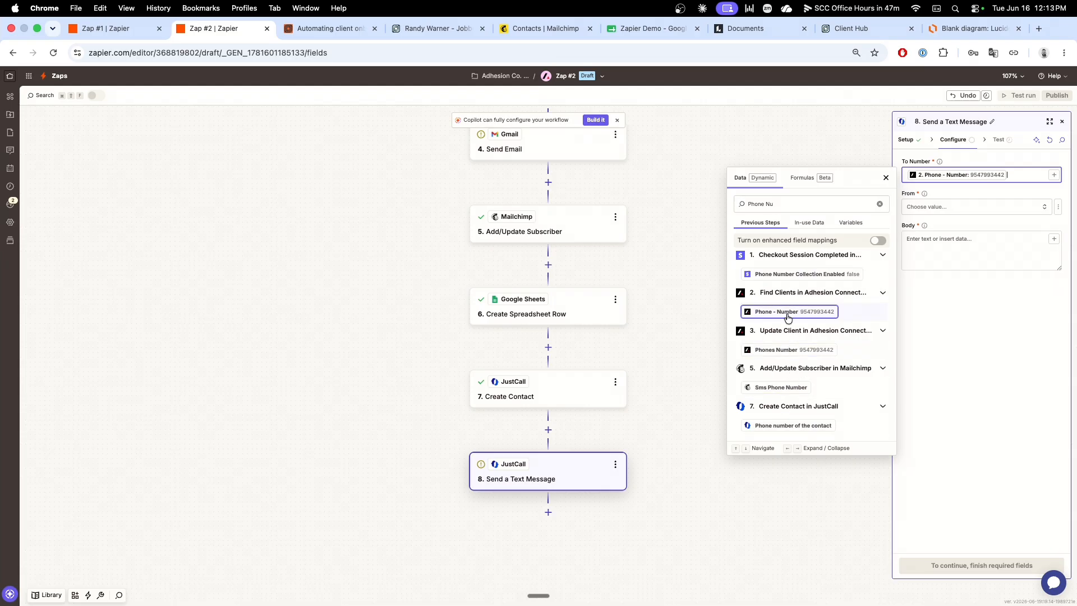
# Step: Choose the first listed JustCall number as the text message's sender and set the body to "Signup complete!"
pyautogui.click(1040, 207)
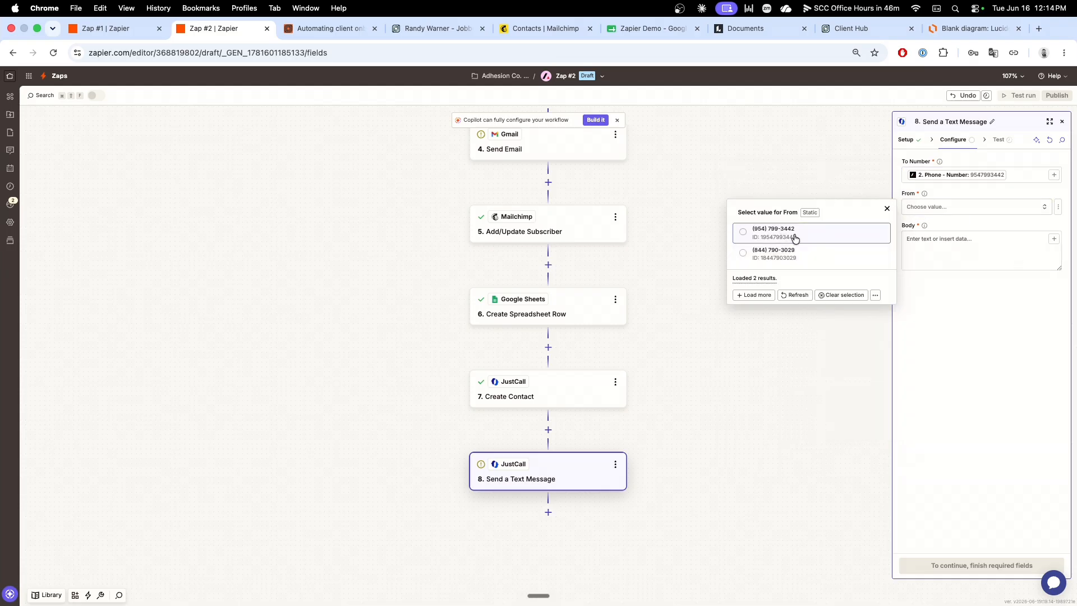
pyautogui.click(795, 238)
pyautogui.click(949, 243)
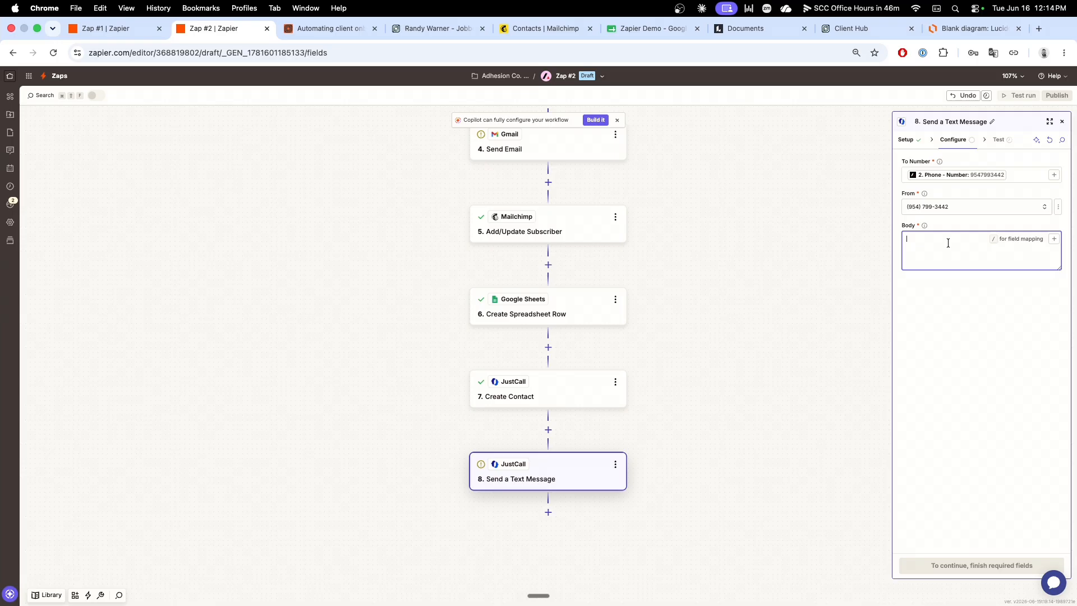
pyautogui.write('Signup complete!')
# Step: Review Zap #2 back up to its Stripe trigger, and switch to the Lucid workflow diagram for comparison
pyautogui.scroll(5, 683, 380)
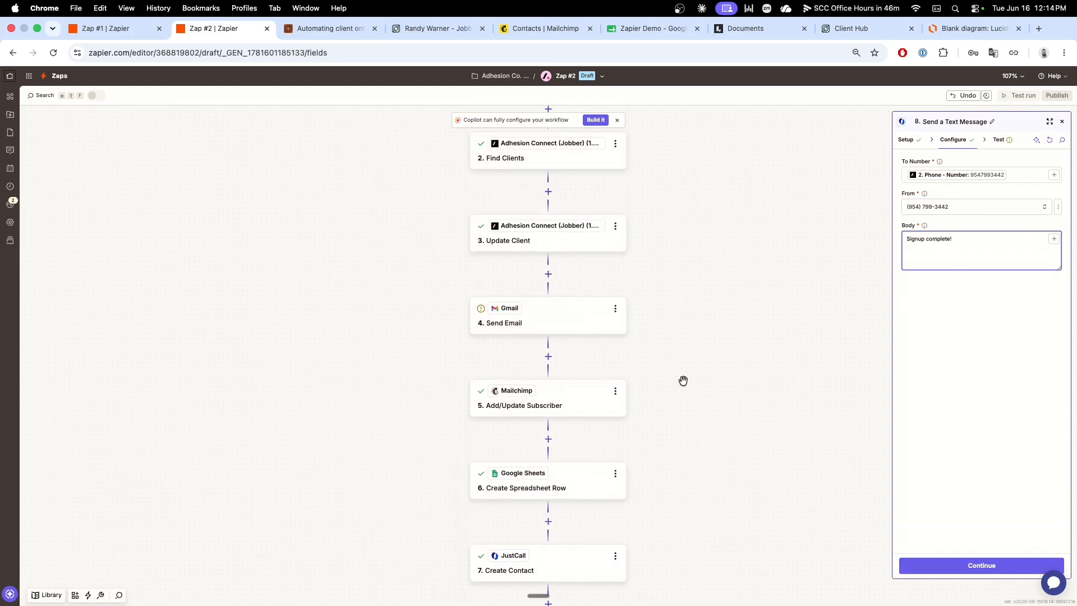
pyautogui.scroll(1, 683, 381)
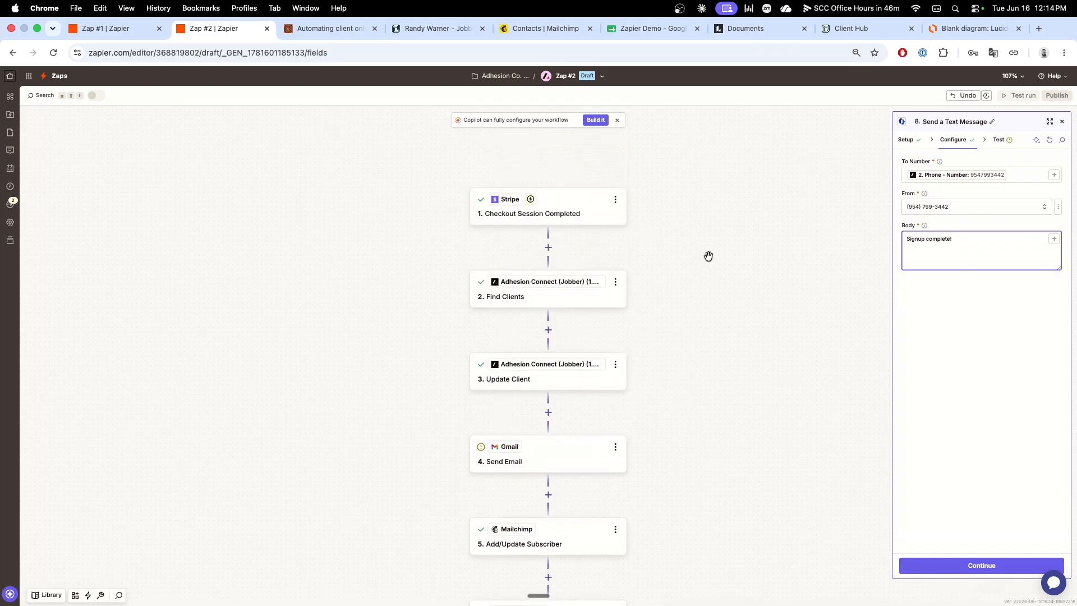
pyautogui.click(976, 30)
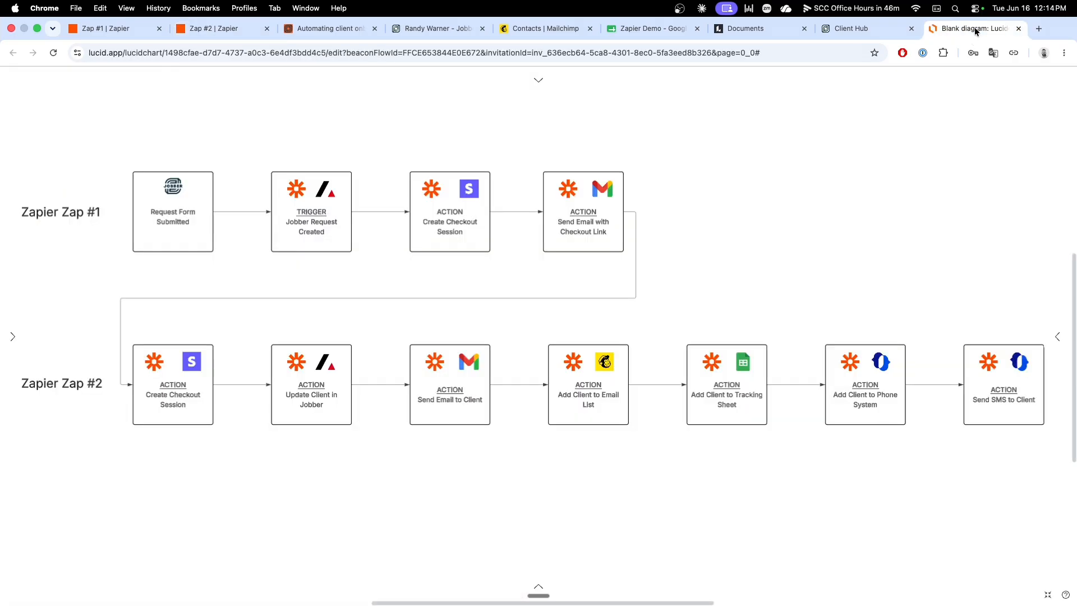